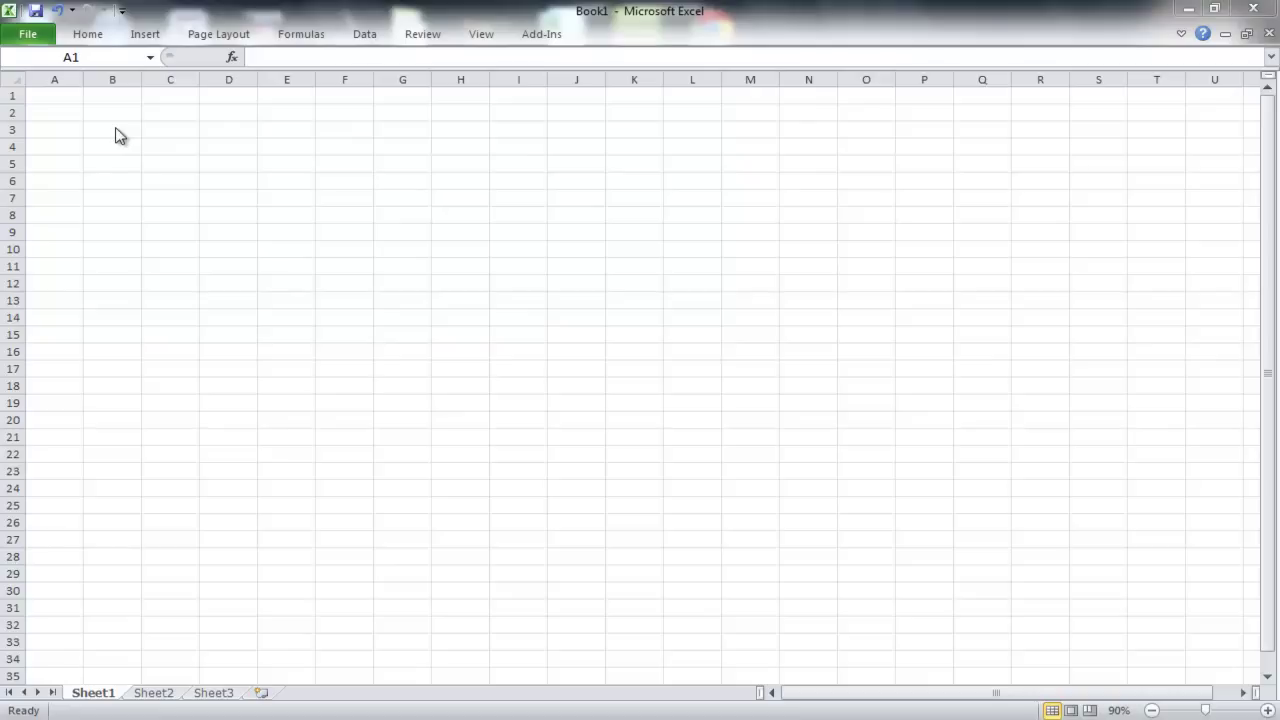
# - Enter the beat count 4 in cell A3
pyautogui.click(64, 130)
pyautogui.write('4')
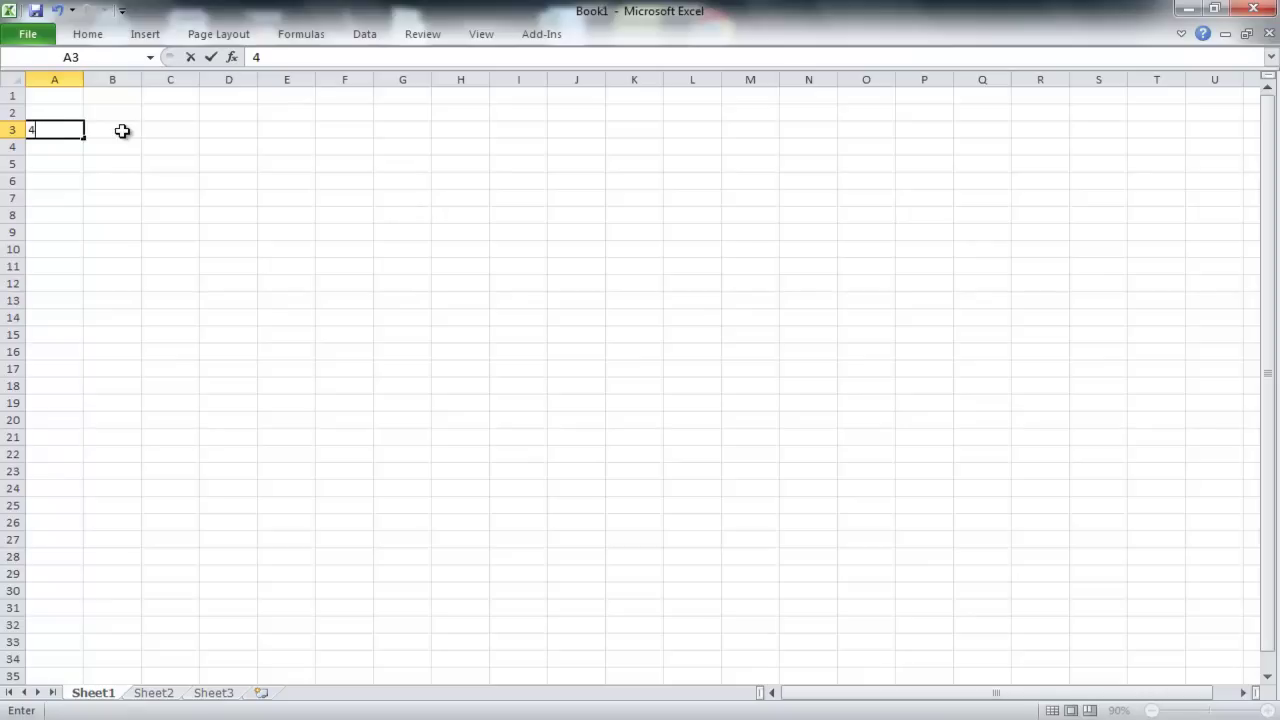
# - Fill C3 through R3 with beats 1 to 16 from a 1, 2 series, then zoom to 400%
pyautogui.click(166, 127)
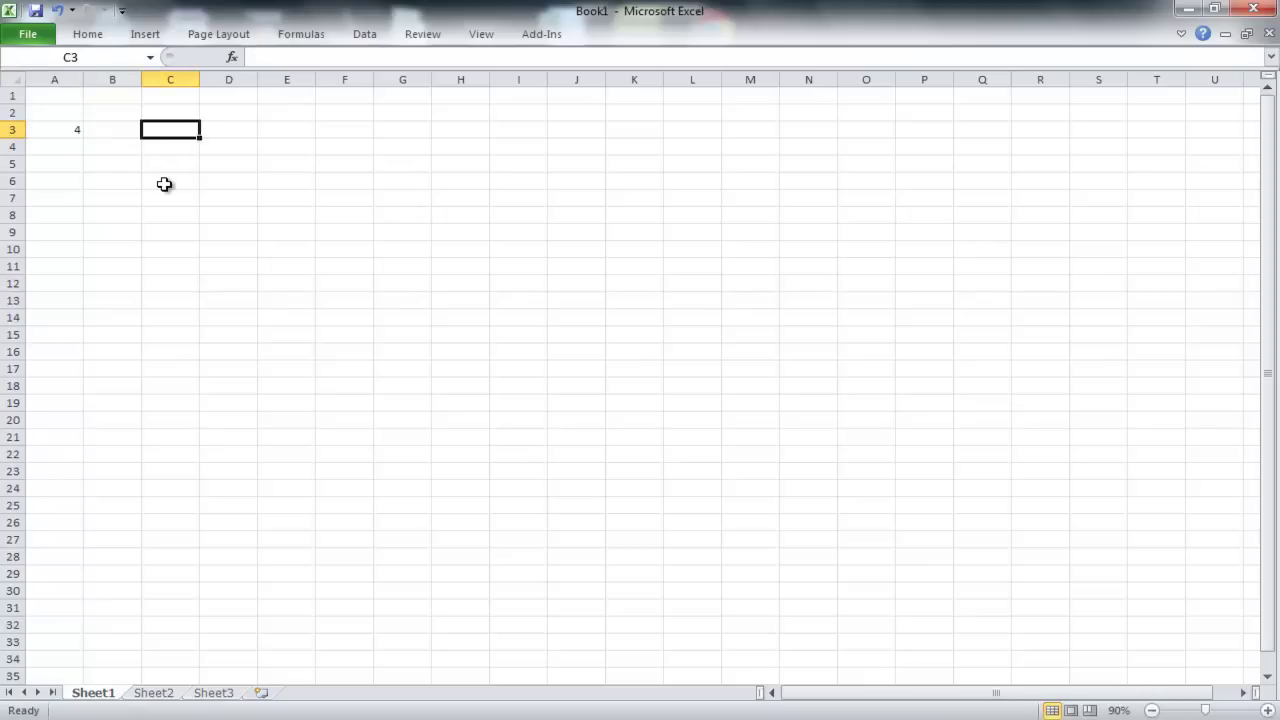
pyautogui.write('1')
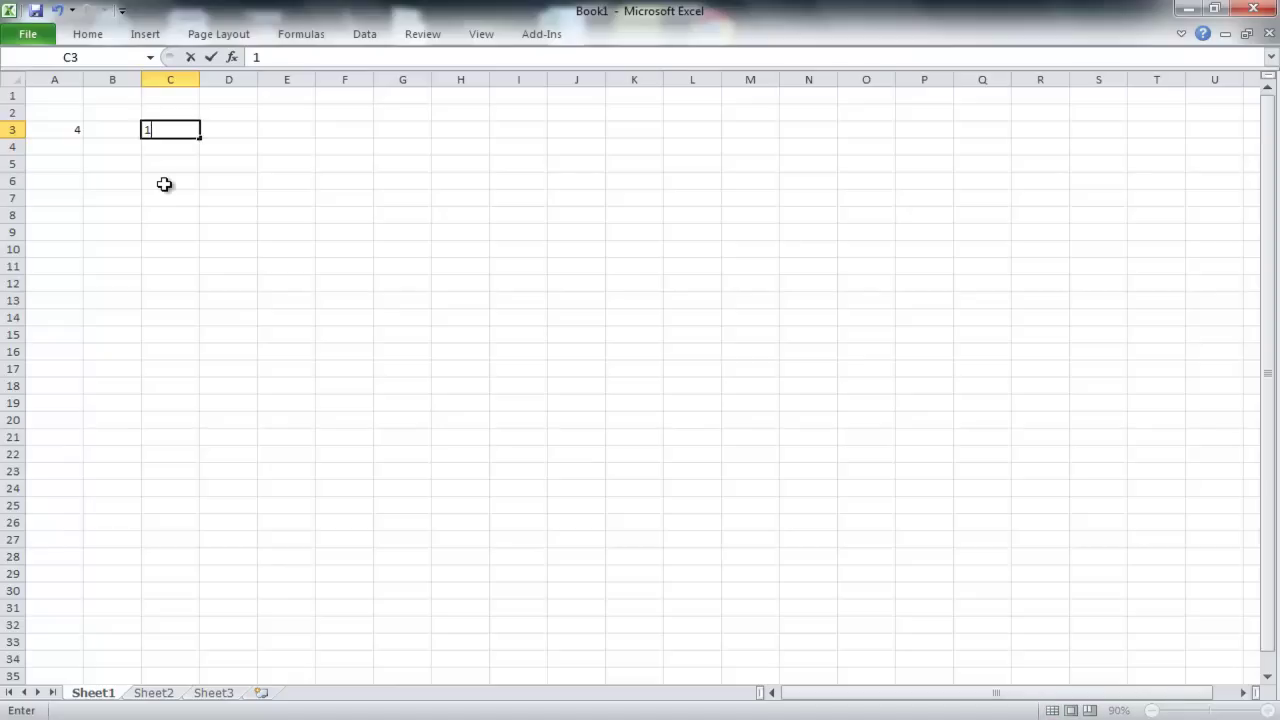
pyautogui.click(219, 129)
pyautogui.write('2')
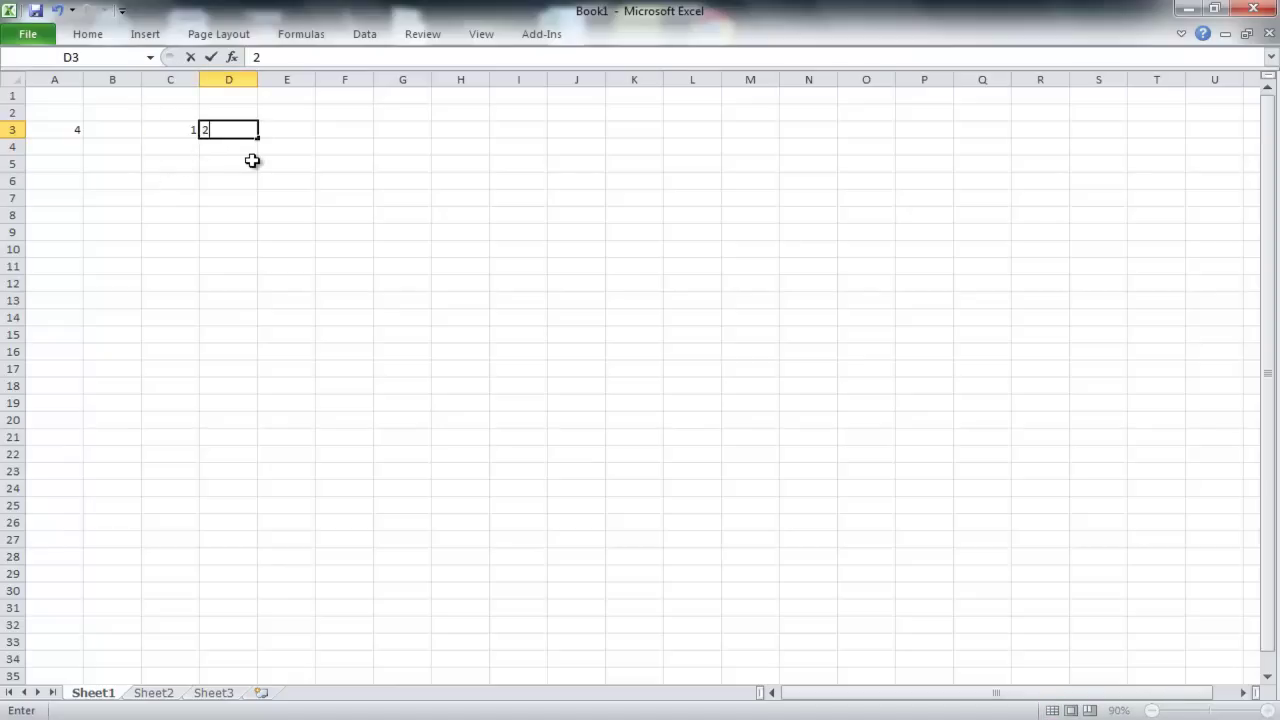
pyautogui.click(166, 128)
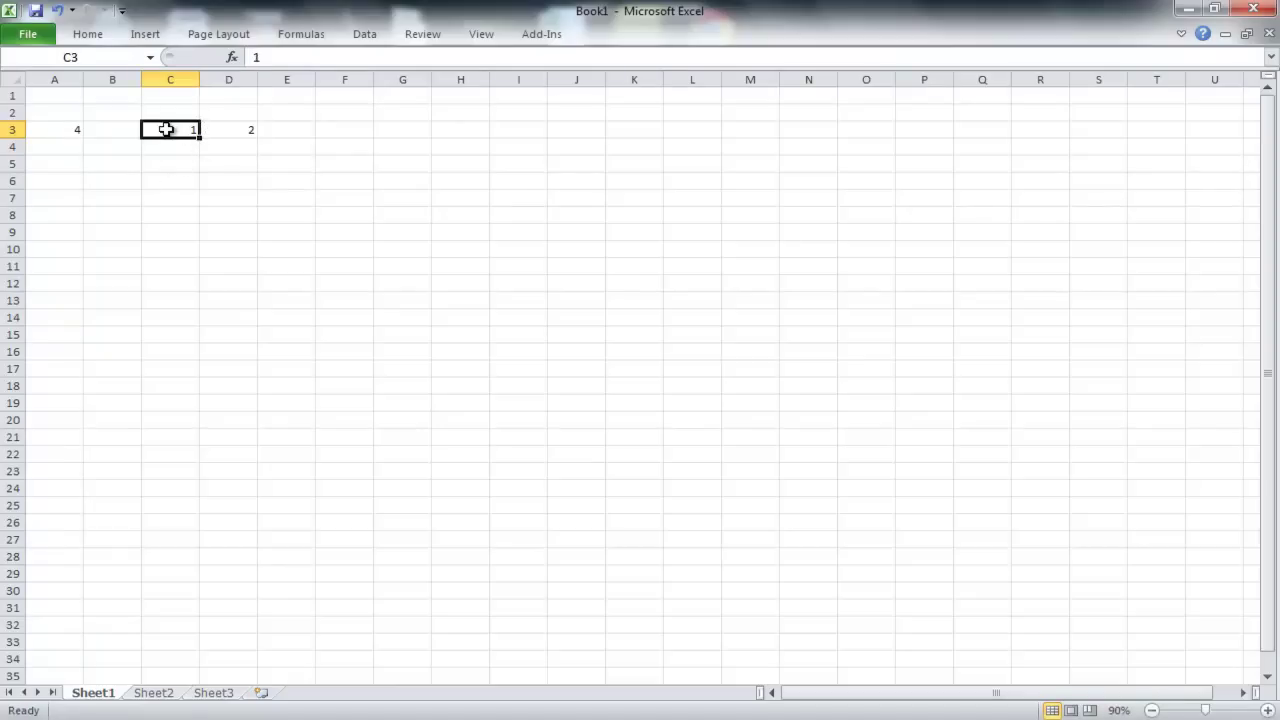
pyautogui.moveTo(170, 129); pyautogui.dragTo(223, 130)
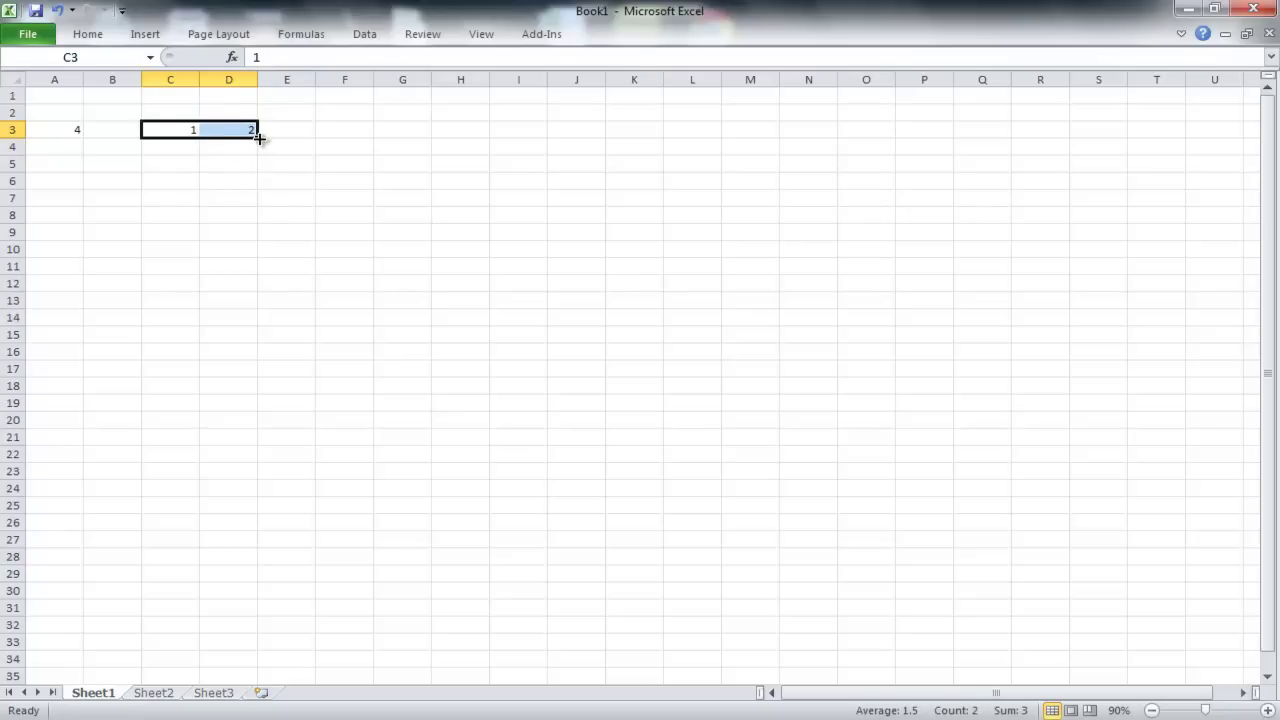
pyautogui.moveTo(256, 136); pyautogui.dragTo(1044, 129)
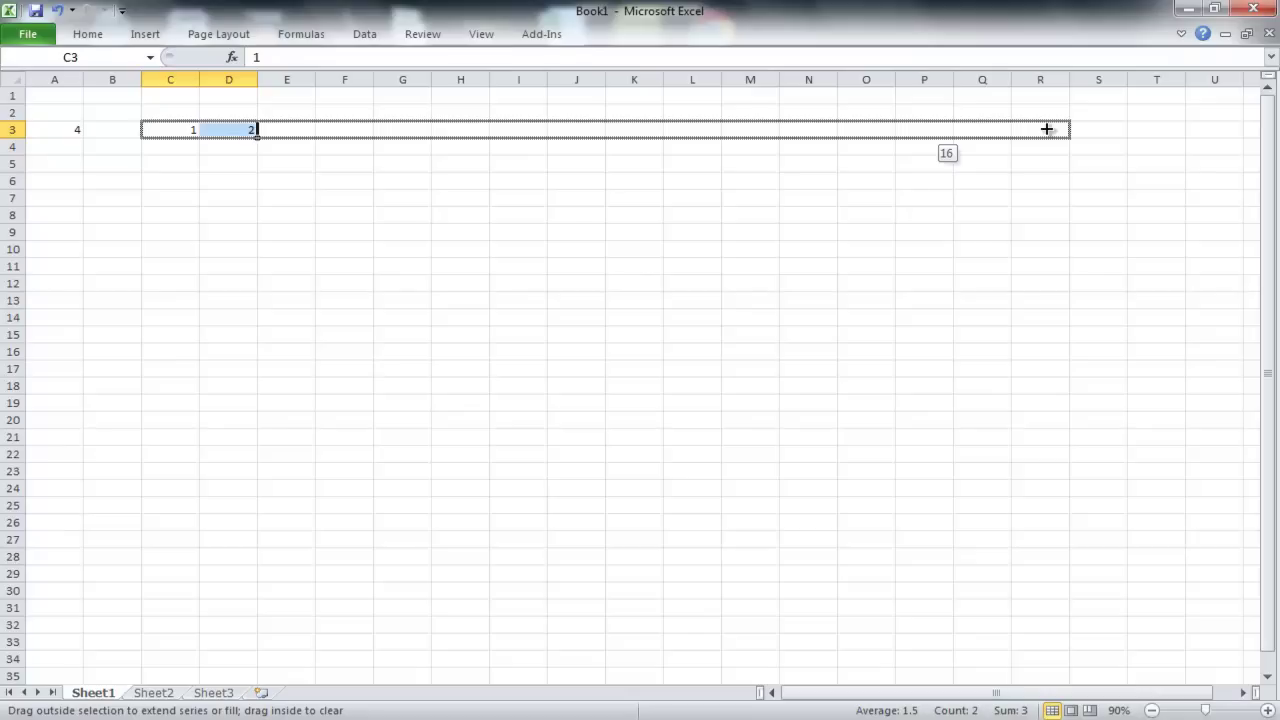
pyautogui.moveTo(1046, 129); pyautogui.dragTo(1047, 129)
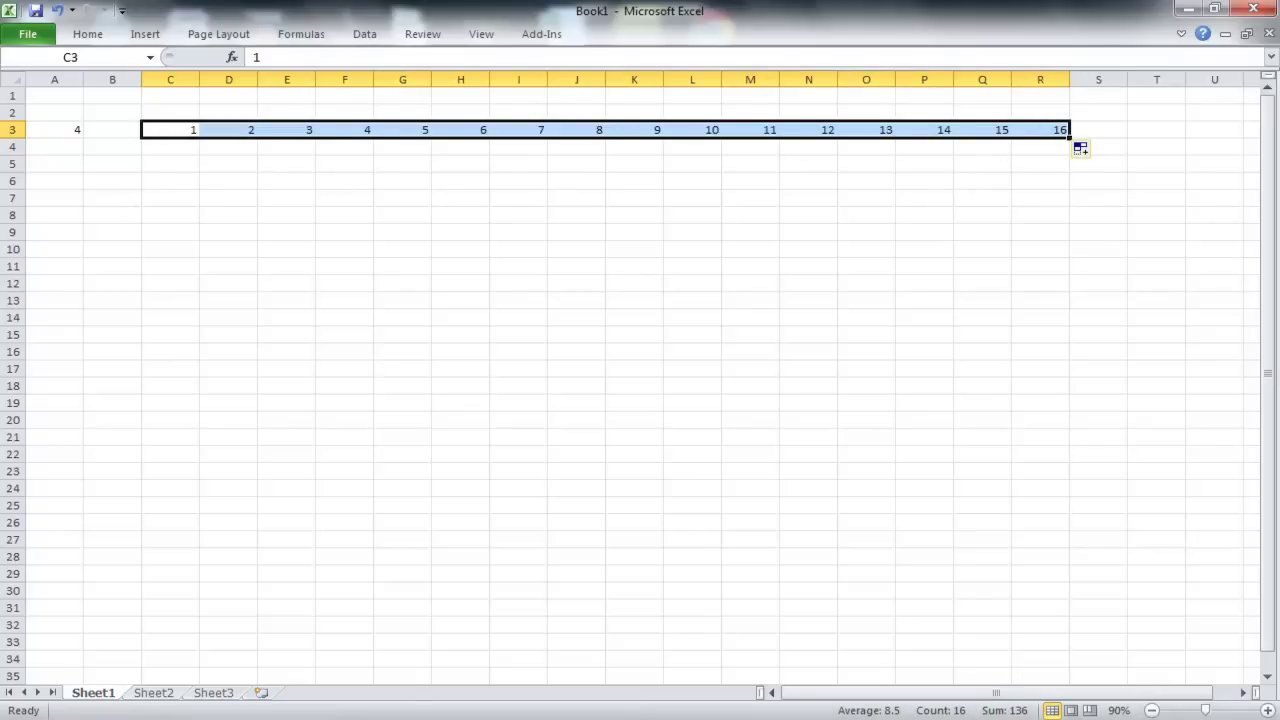
pyautogui.moveTo(1208, 711); pyautogui.dragTo(1255, 710)
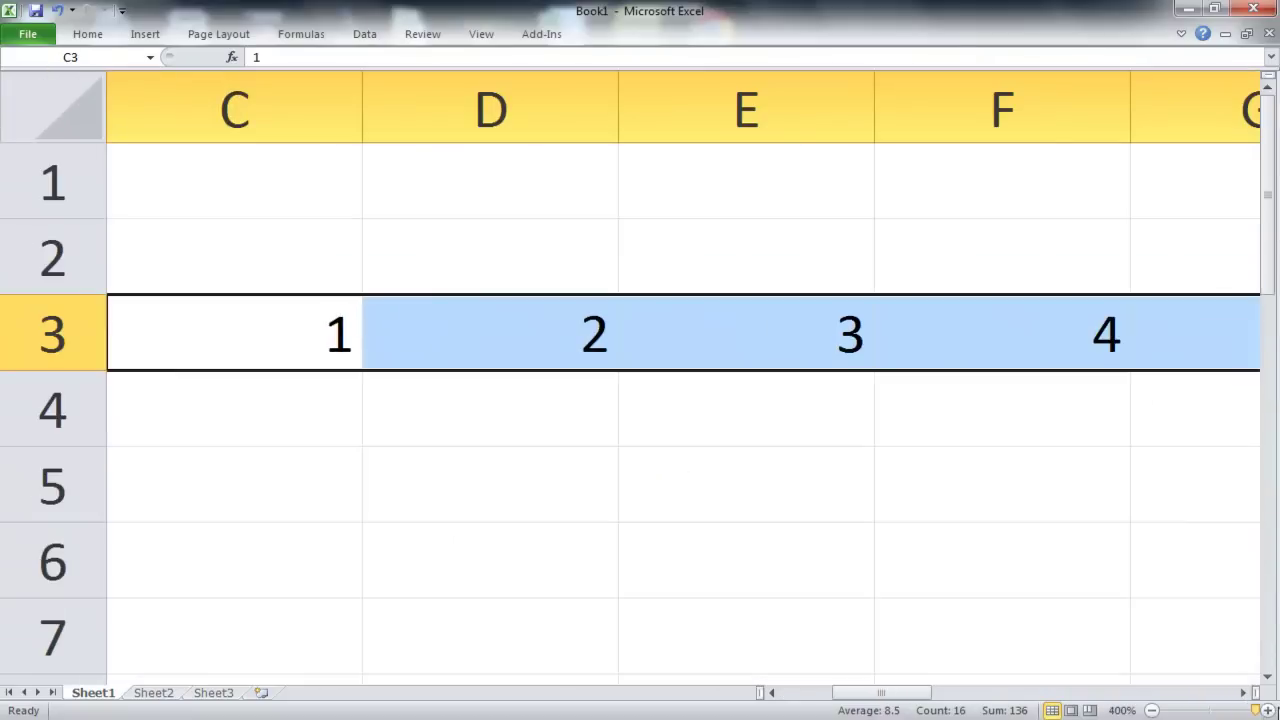
pyautogui.scroll(-1, 450, 410)
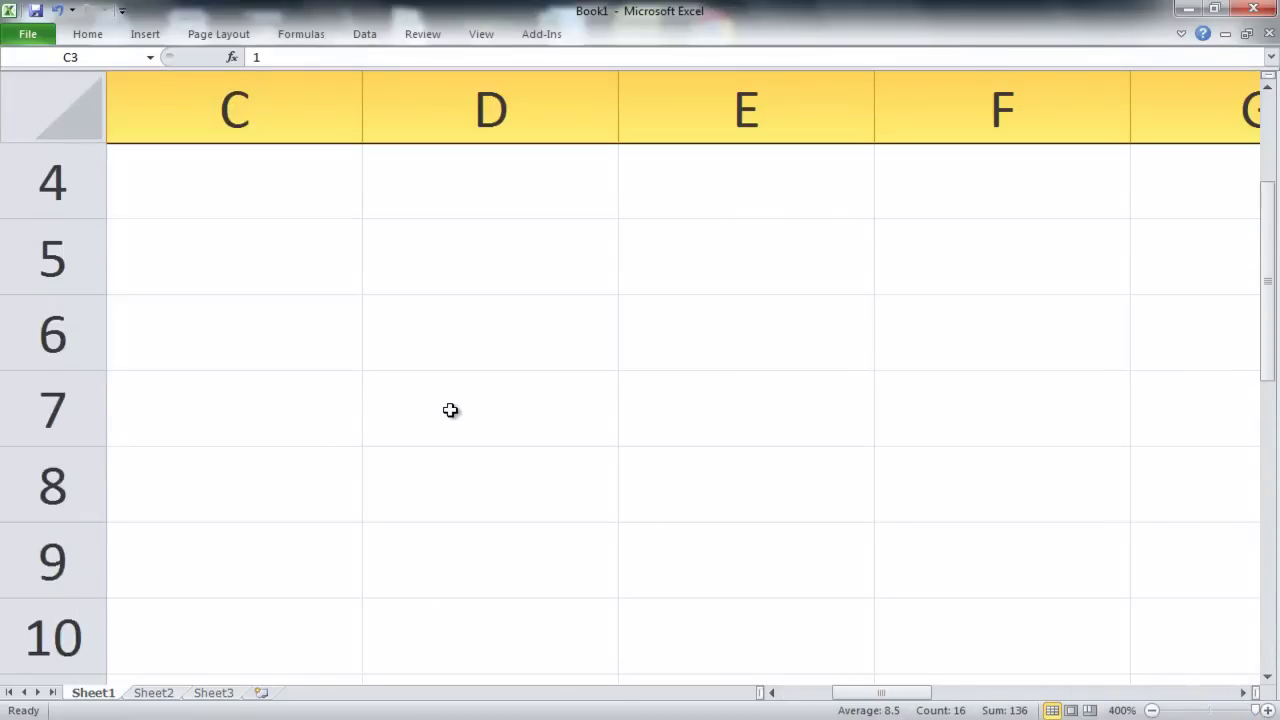
pyautogui.scroll(1, 450, 410)
pyautogui.moveTo(1271, 259); pyautogui.dragTo(1273, 282)
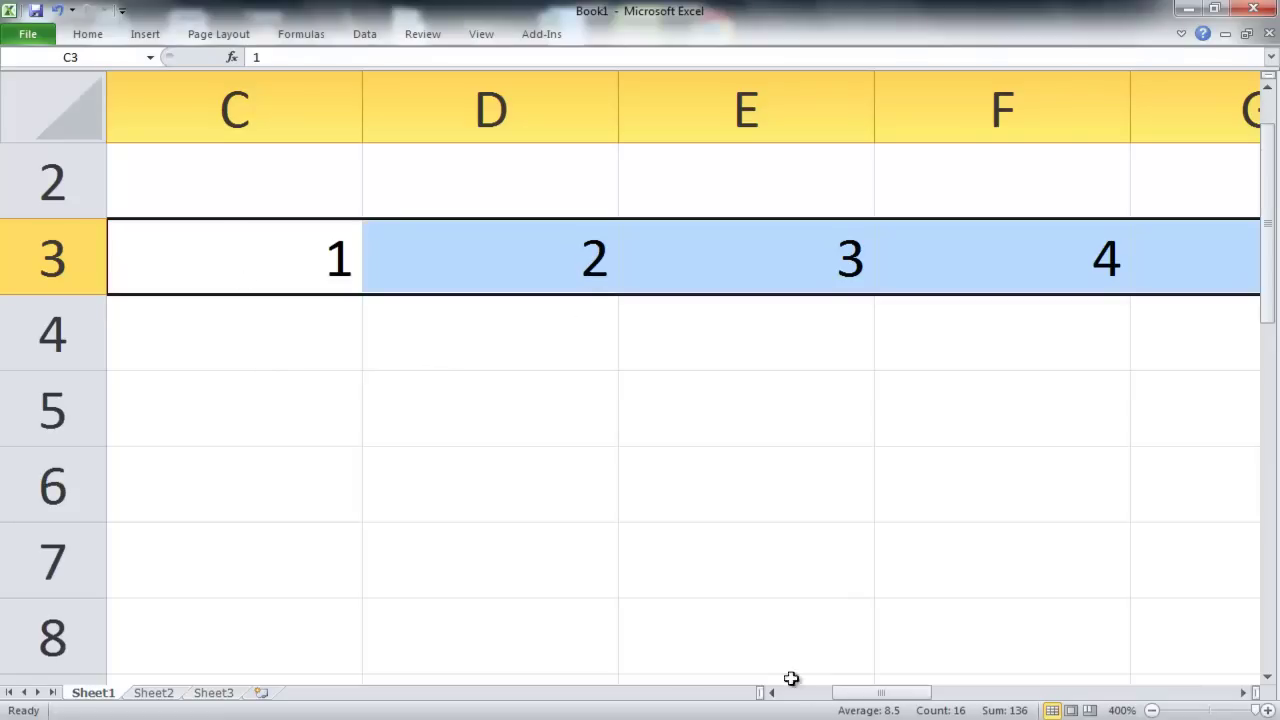
pyautogui.moveTo(858, 694); pyautogui.dragTo(801, 705)
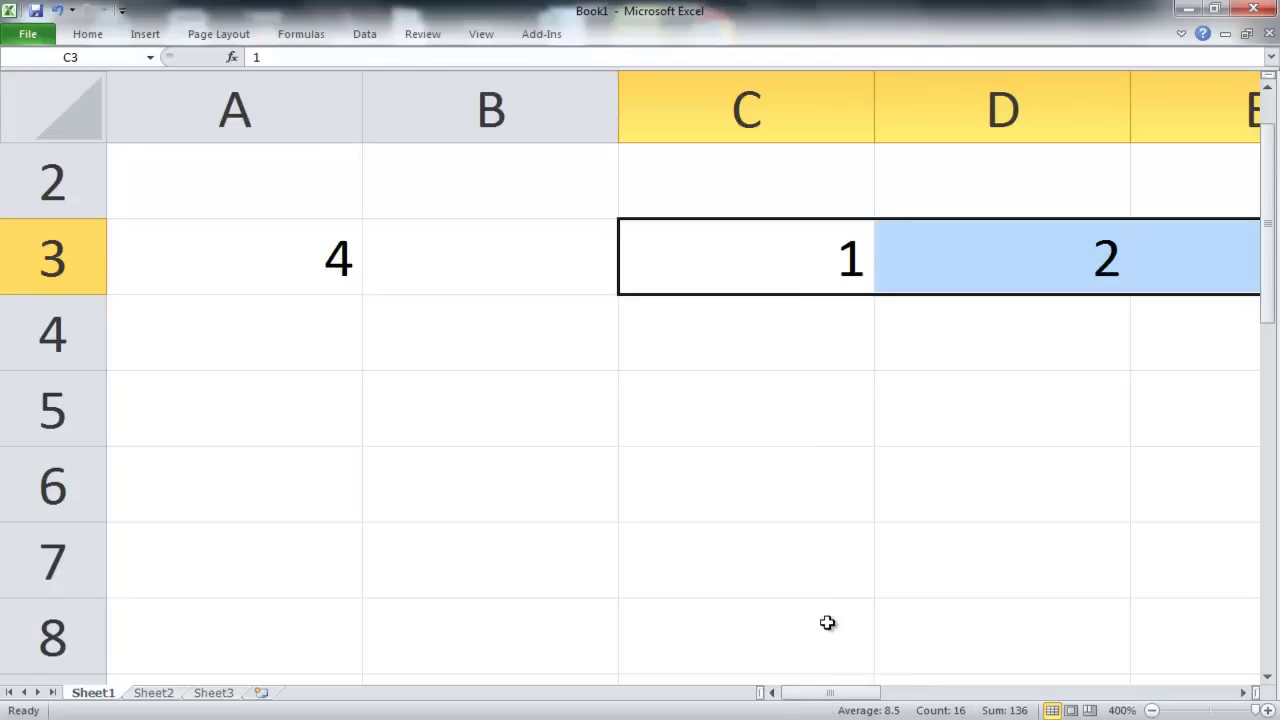
pyautogui.moveTo(812, 699); pyautogui.dragTo(834, 698)
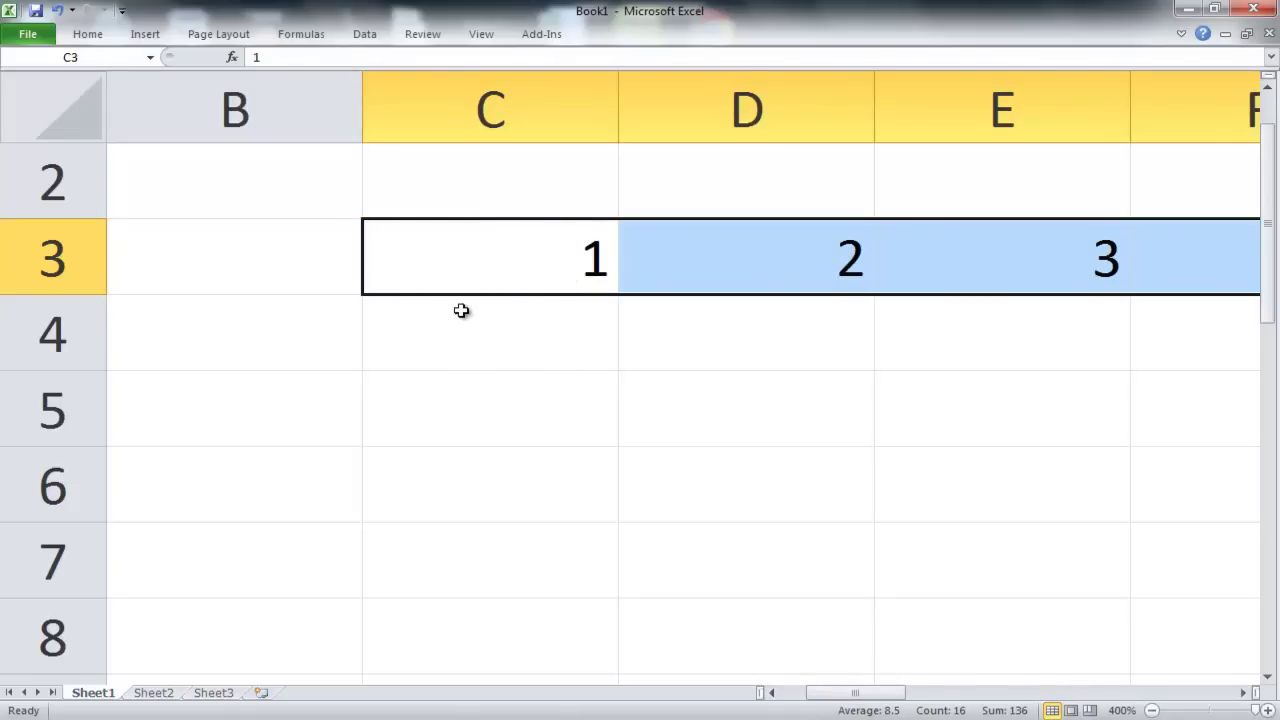
# - Draw a blue rectangle over cell C4 and fit its width to the cell
pyautogui.click(141, 36)
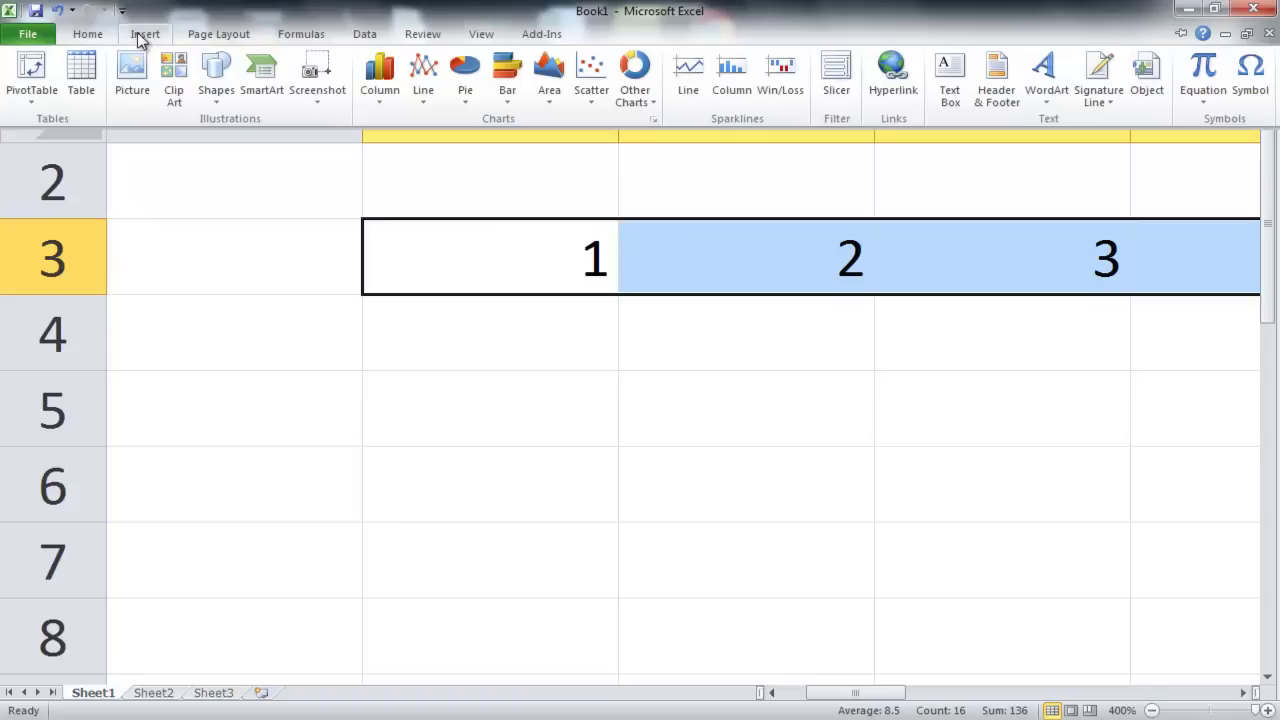
pyautogui.click(213, 107)
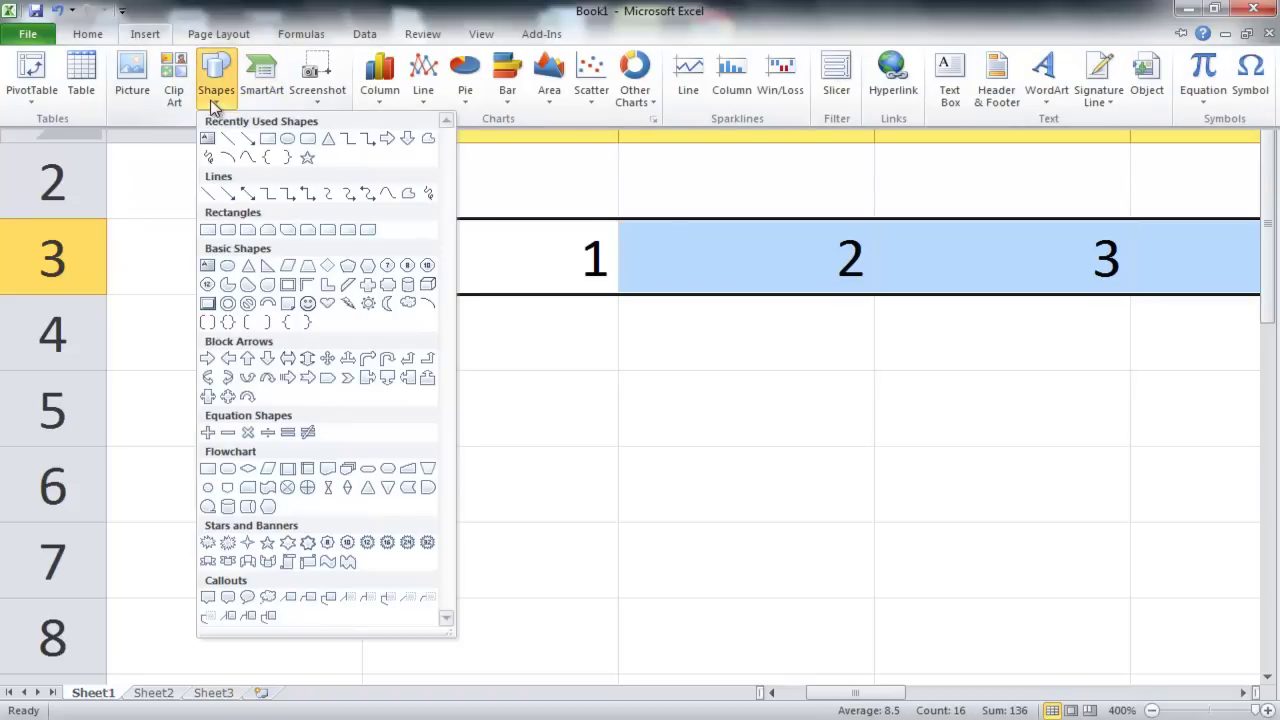
pyautogui.click(268, 139)
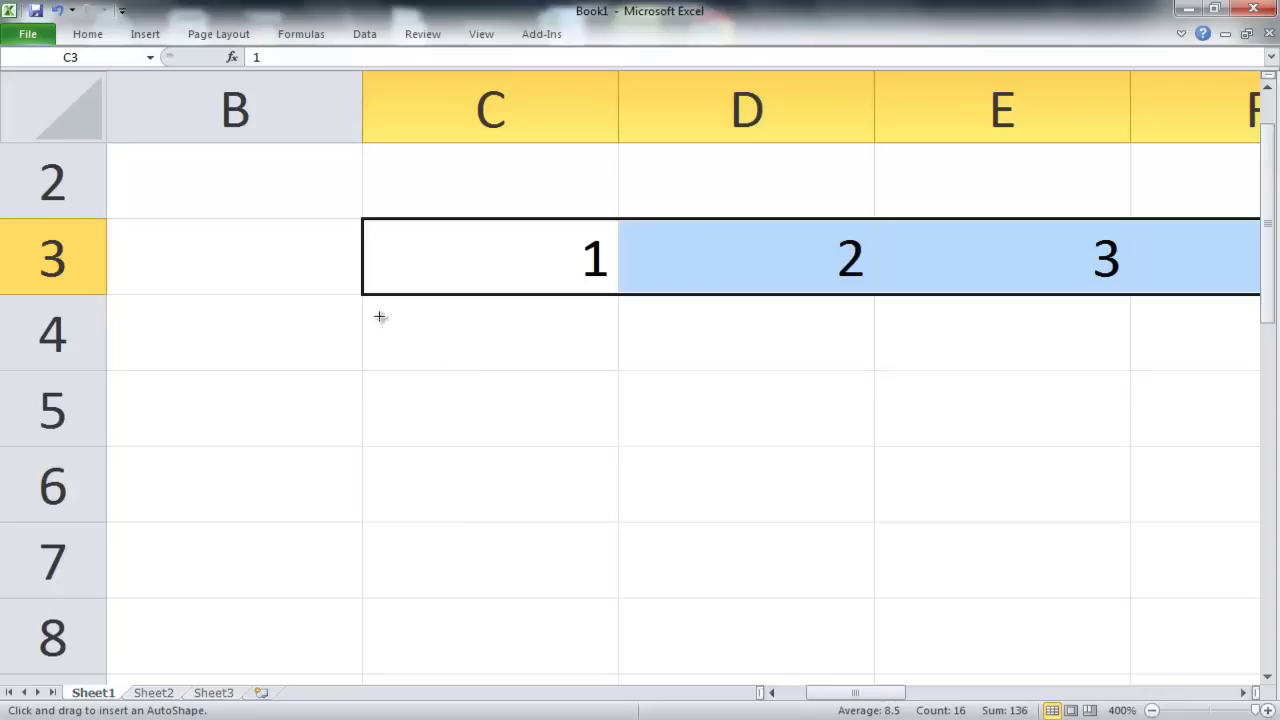
pyautogui.moveTo(362, 301); pyautogui.dragTo(612, 366)
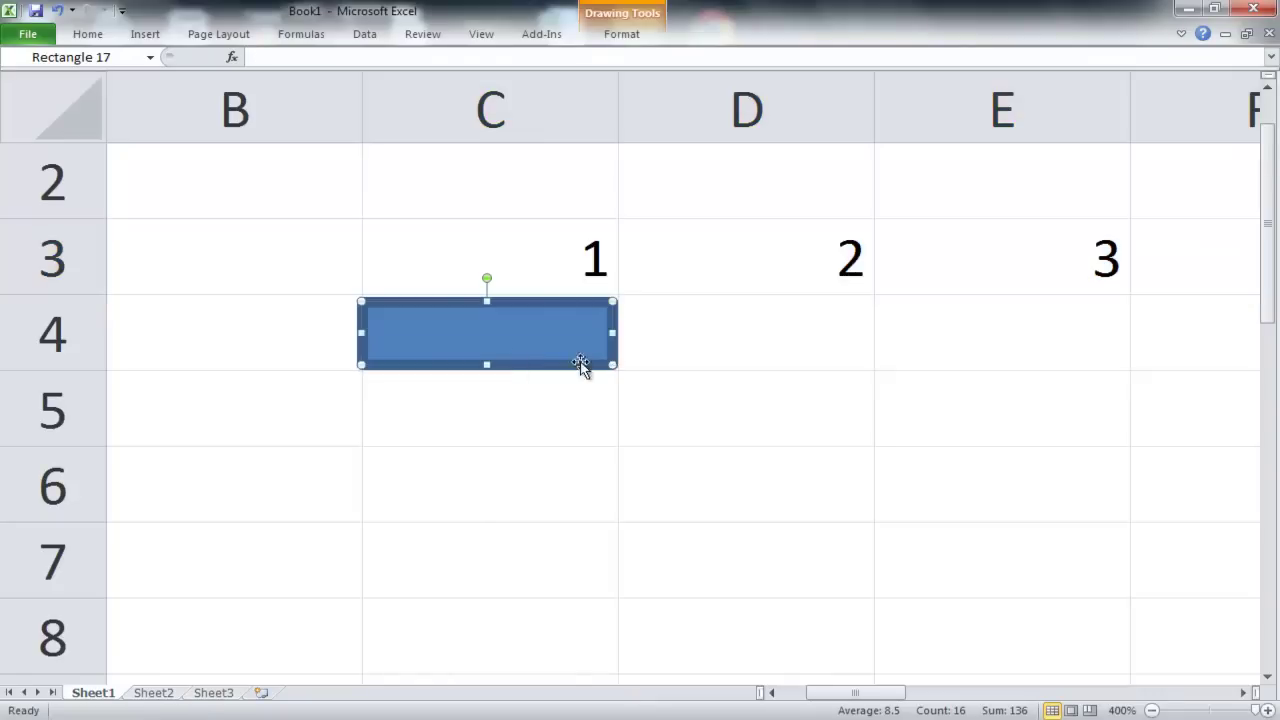
pyautogui.moveTo(360, 332); pyautogui.dragTo(364, 332)
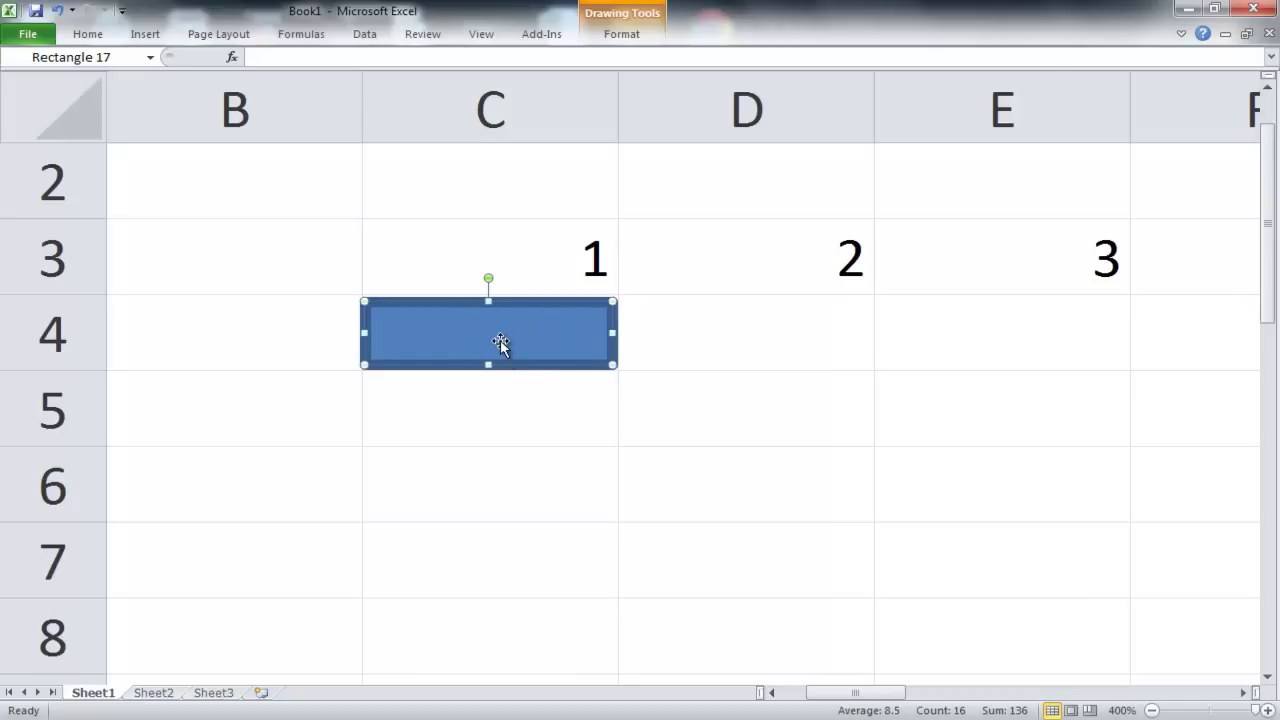
# - Duplicate the C4 rectangle into two half-width bars placed side by side in row 5
pyautogui.hotkey('ctrl', 'd')
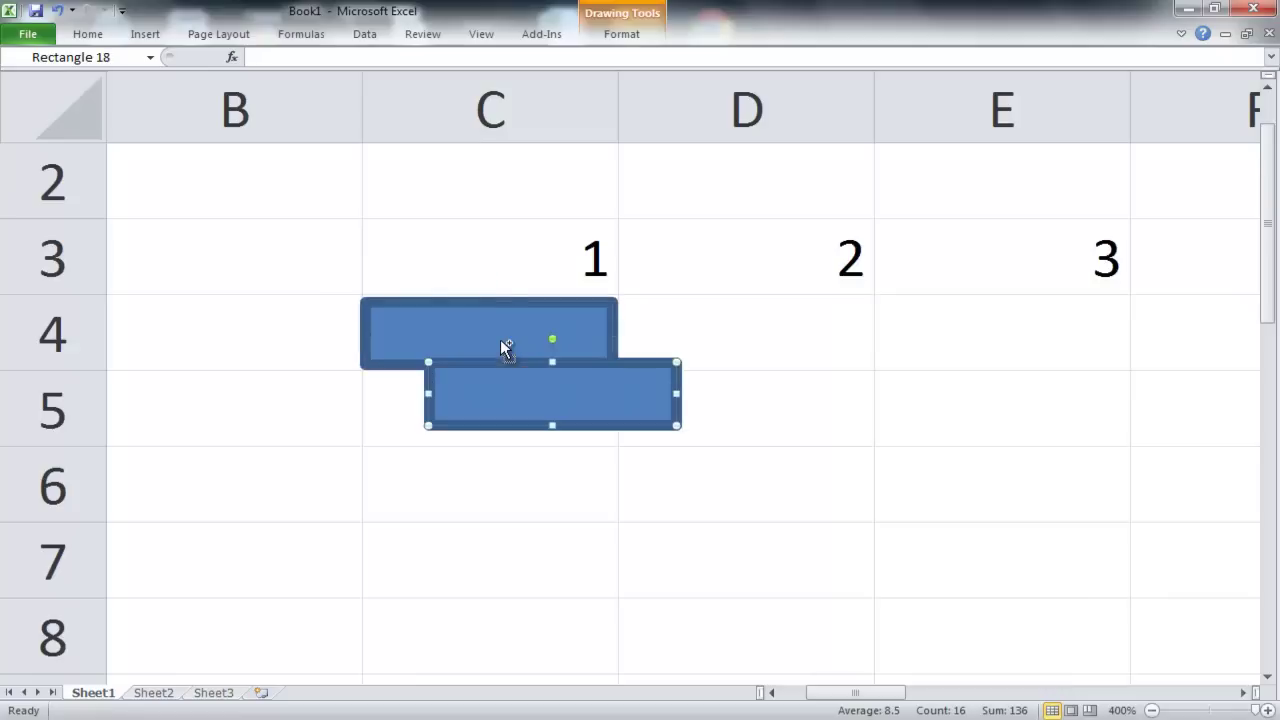
pyautogui.moveTo(529, 390); pyautogui.dragTo(468, 405)
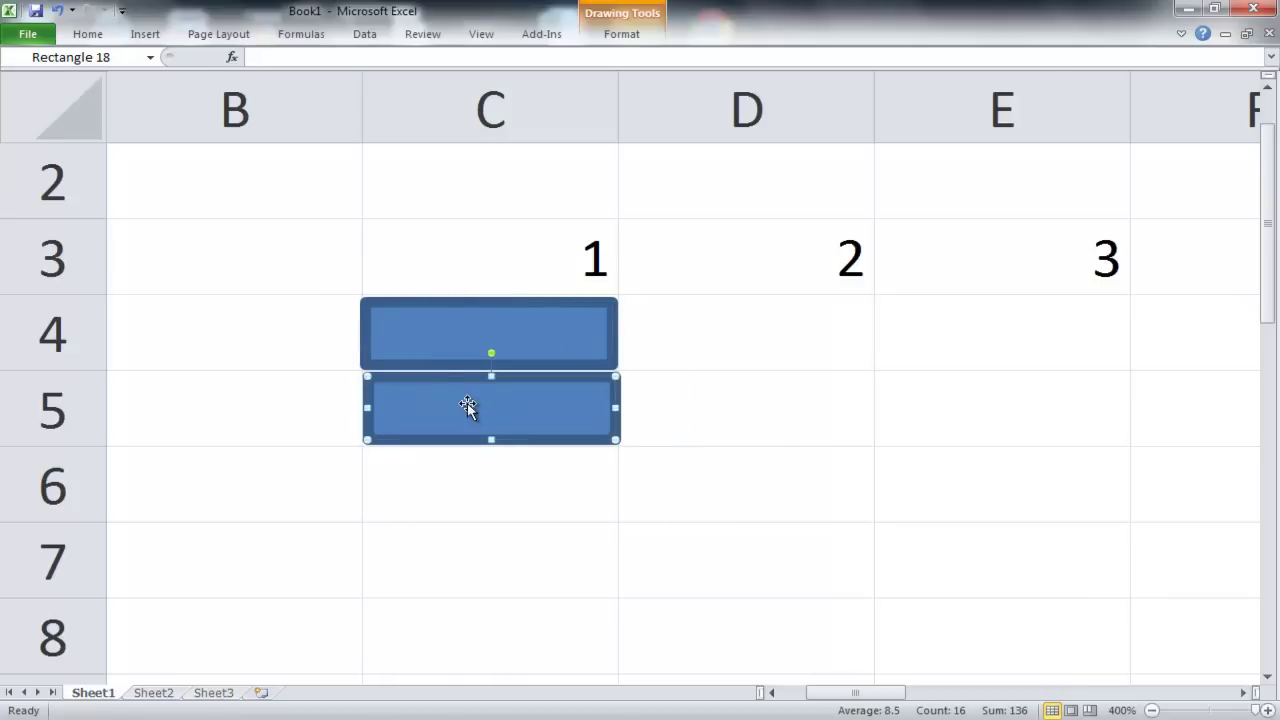
pyautogui.moveTo(617, 407); pyautogui.dragTo(491, 406)
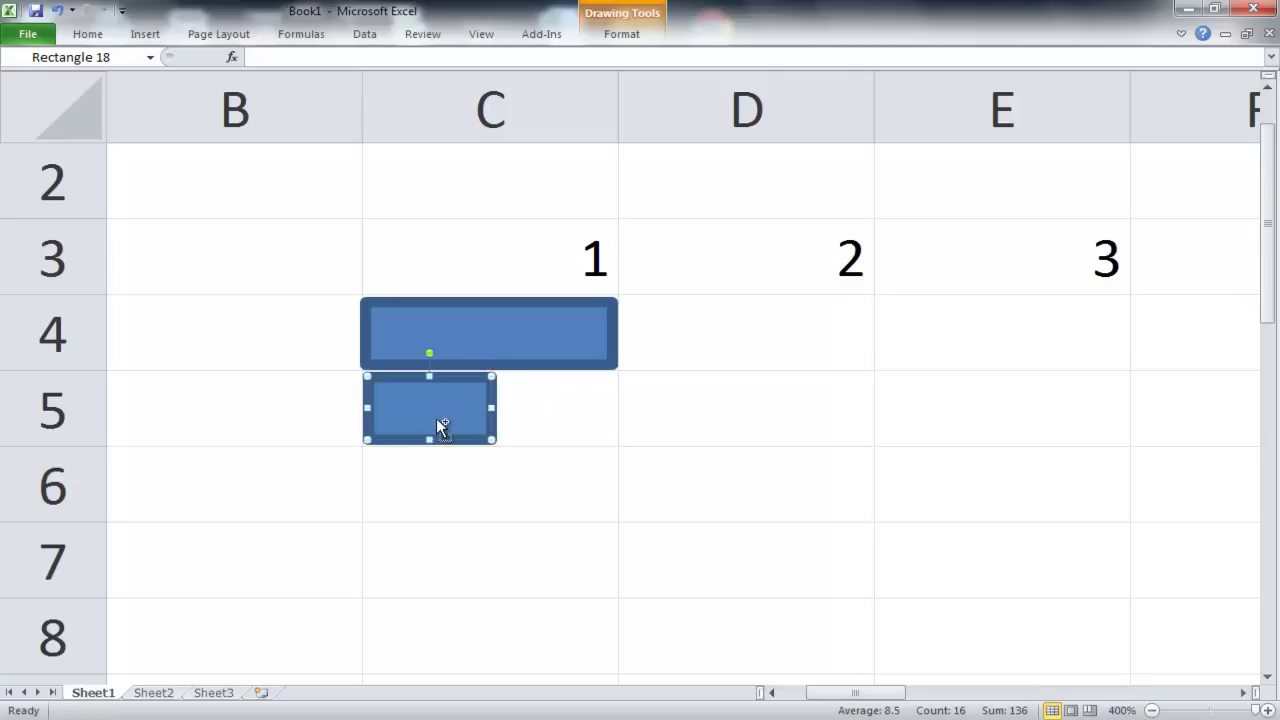
pyautogui.hotkey('ctrl', 'd')
pyautogui.moveTo(476, 474); pyautogui.dragTo(526, 418)
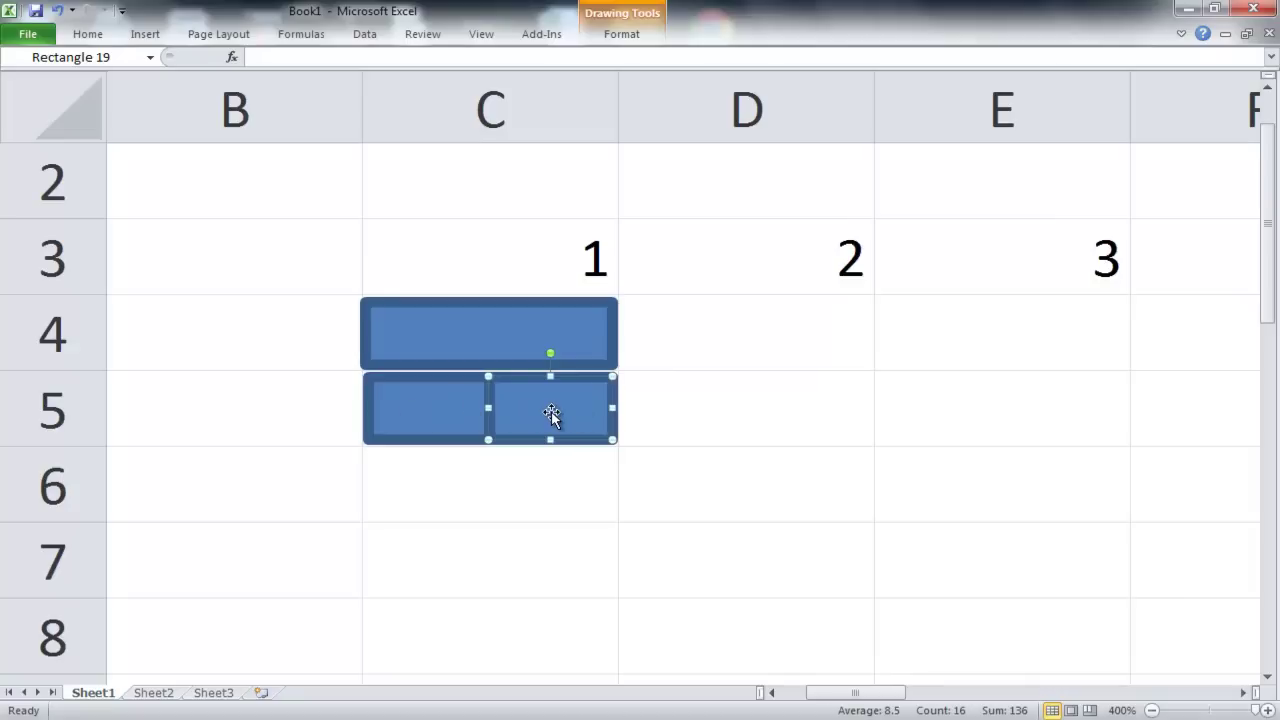
pyautogui.click(479, 333)
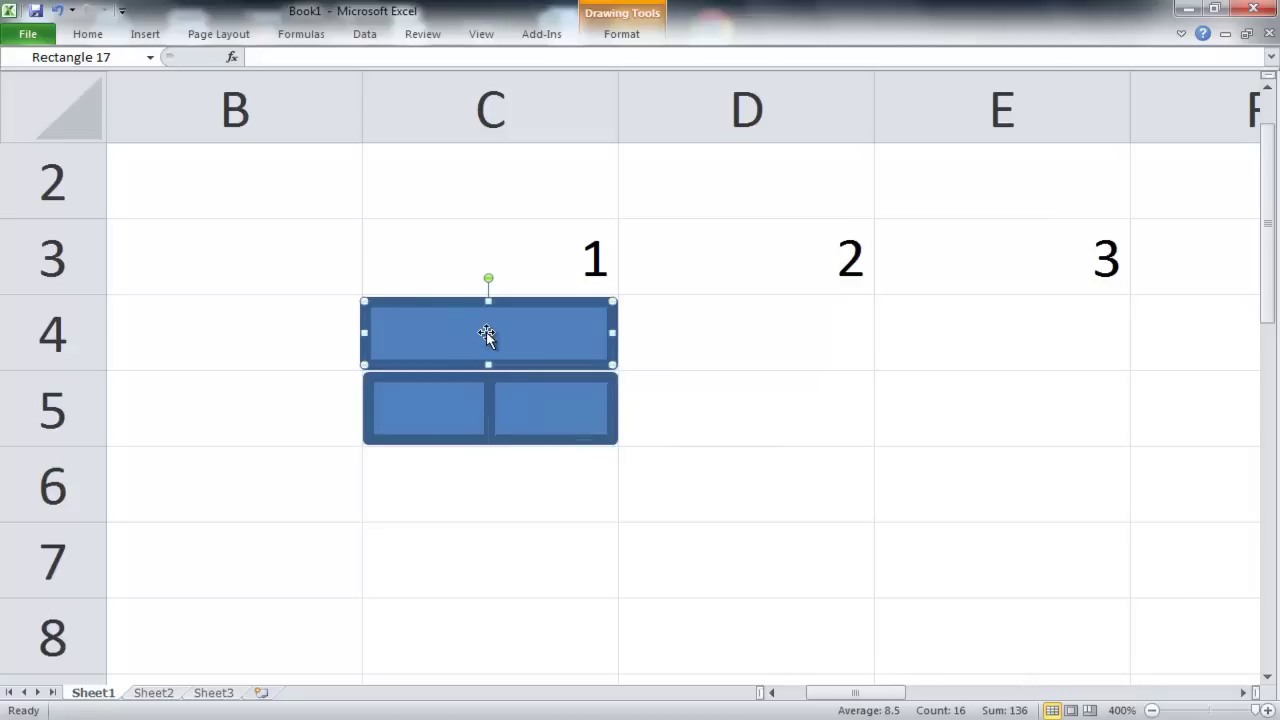
pyautogui.rightClick(487, 333)
# - Type 4 into the full-width C4 bar at a larger font size
pyautogui.click(545, 434)
pyautogui.click(89, 38)
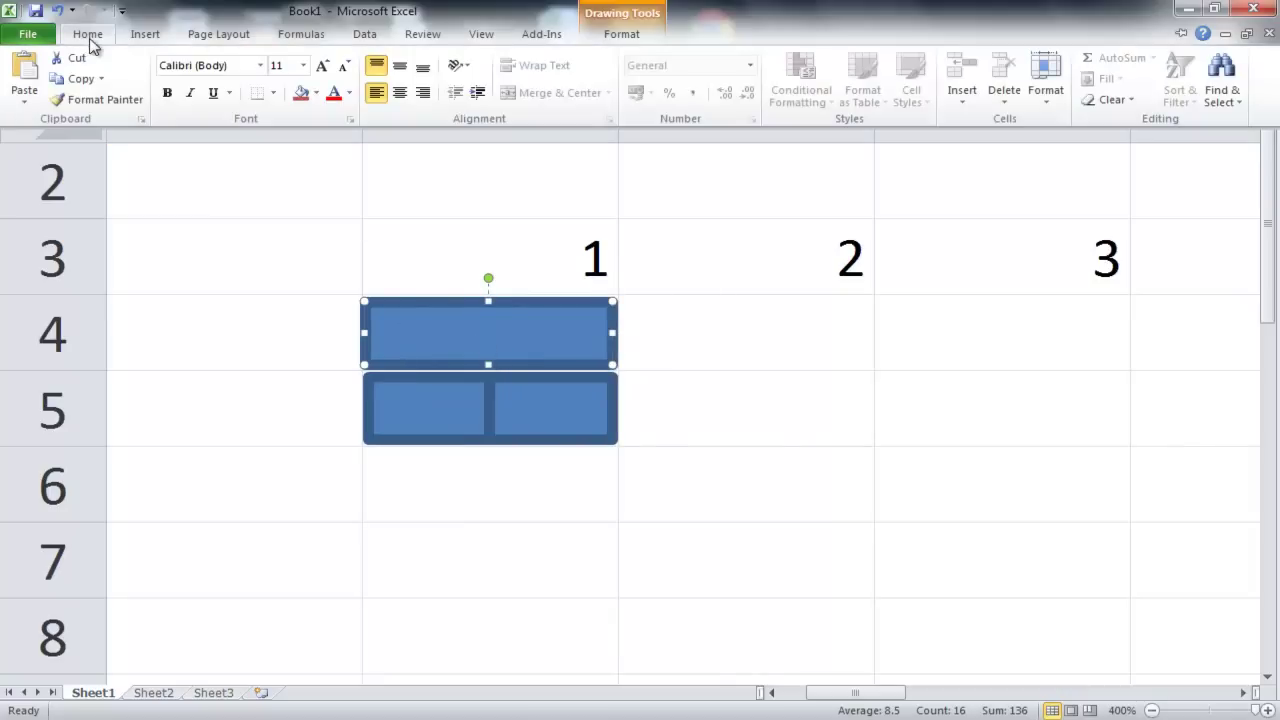
pyautogui.click(303, 65)
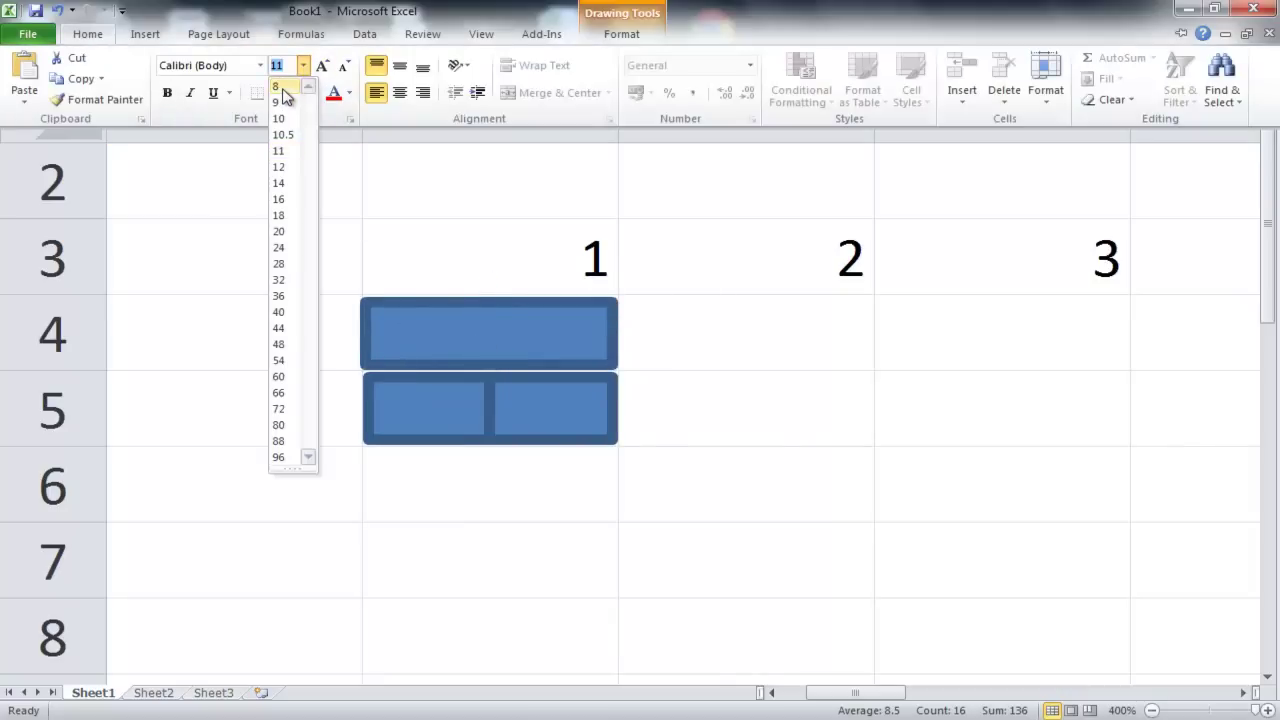
pyautogui.click(283, 88)
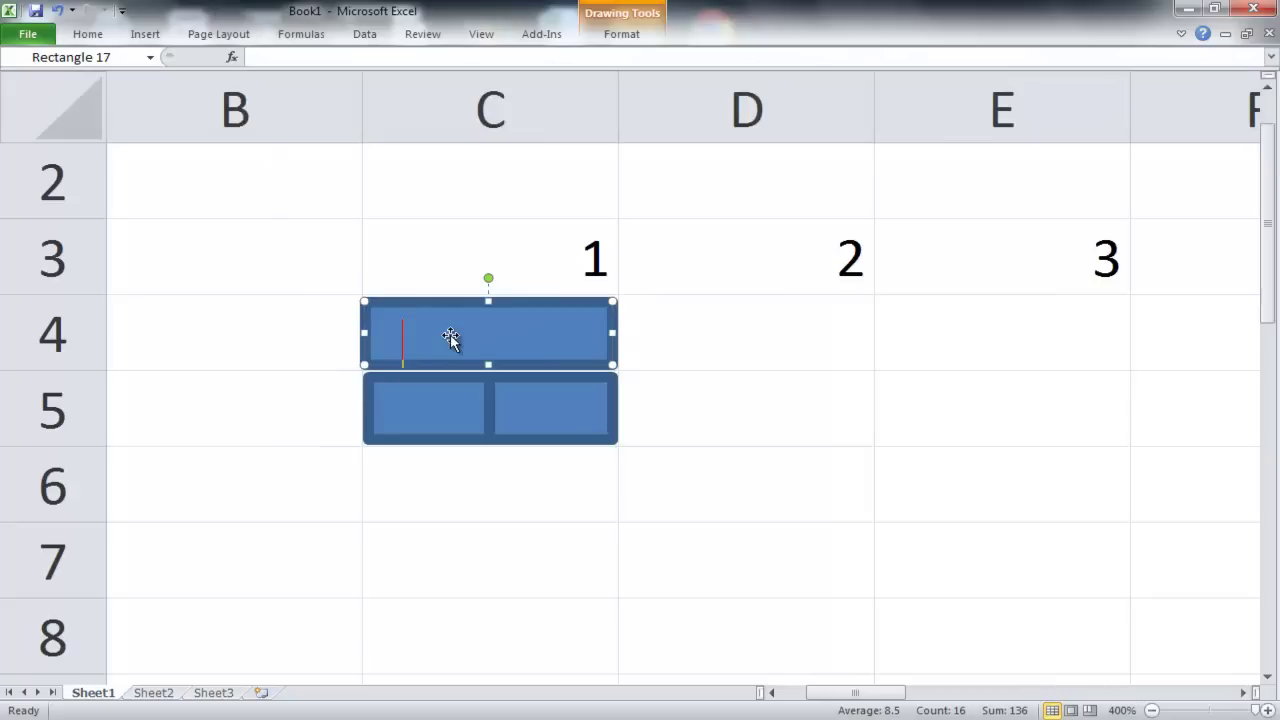
pyautogui.write('4')
# - Label the left half-width box in row 5 with 2
pyautogui.click(429, 403)
pyautogui.rightClick(429, 405)
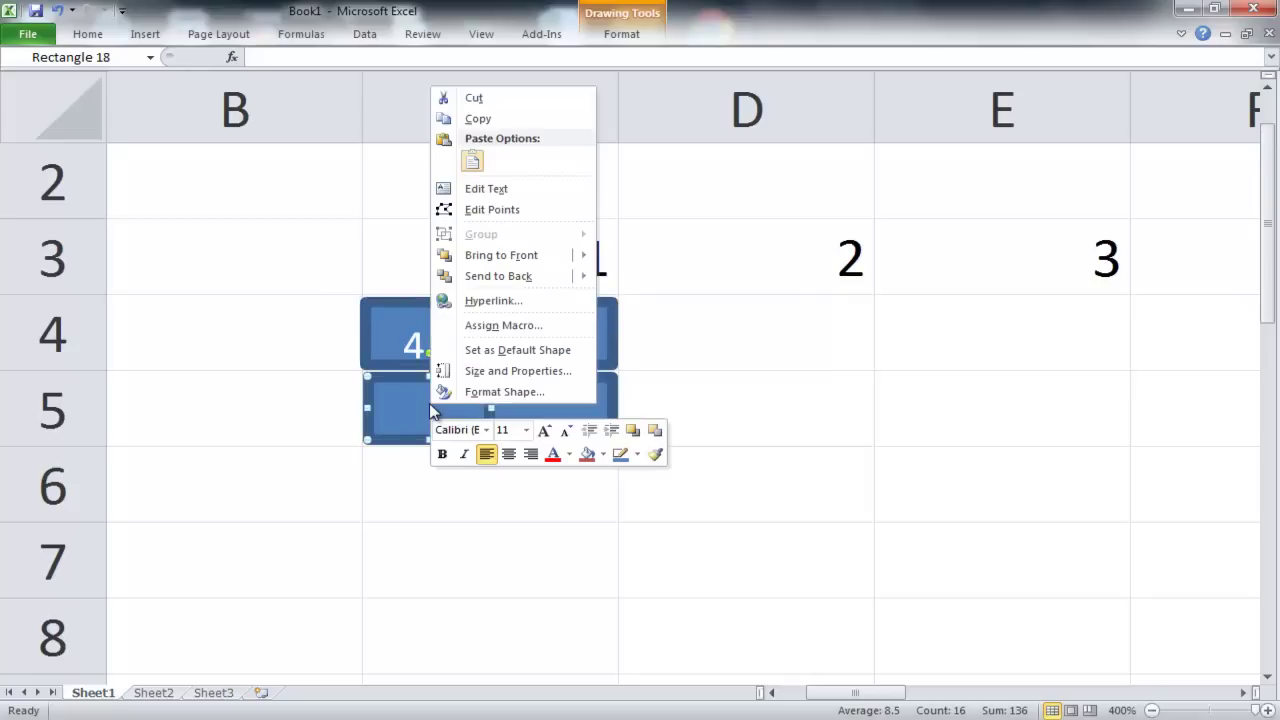
pyautogui.click(488, 190)
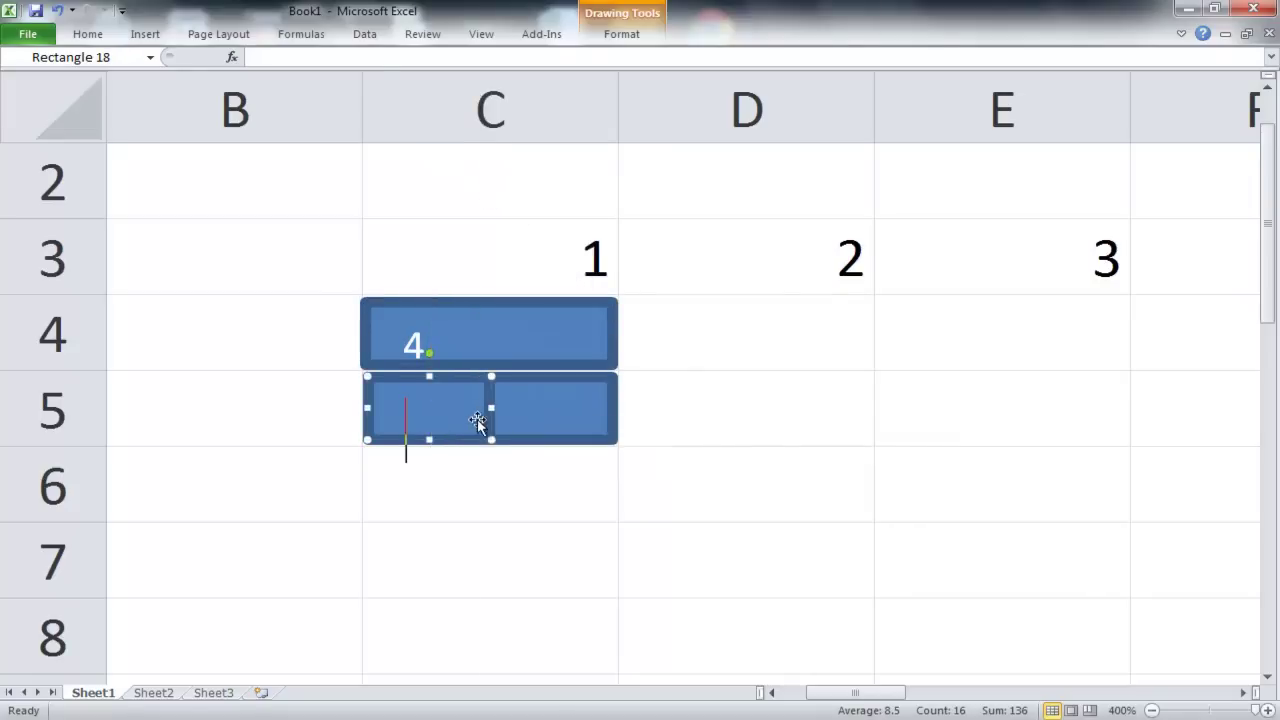
pyautogui.click(98, 34)
pyautogui.click(303, 65)
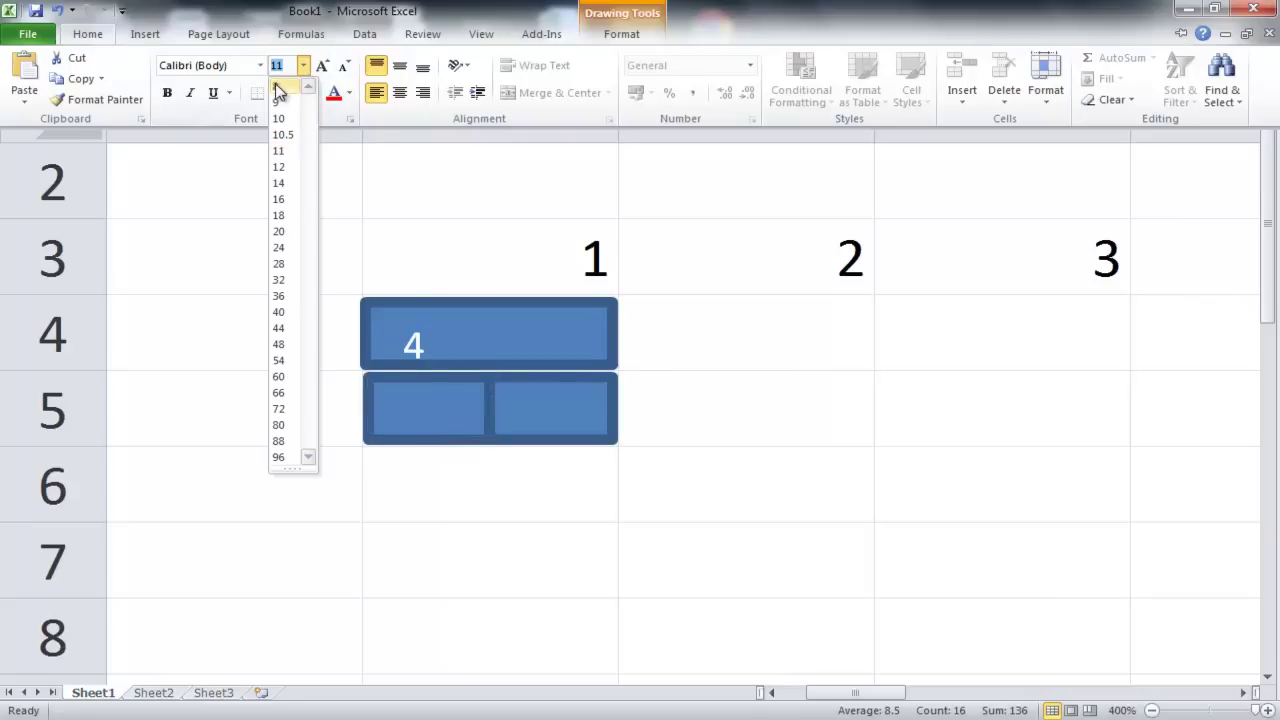
pyautogui.press('Escape')
pyautogui.write('2')
# - Label the right half-width box in row 5 with 2
pyautogui.click(539, 408)
pyautogui.rightClick(539, 408)
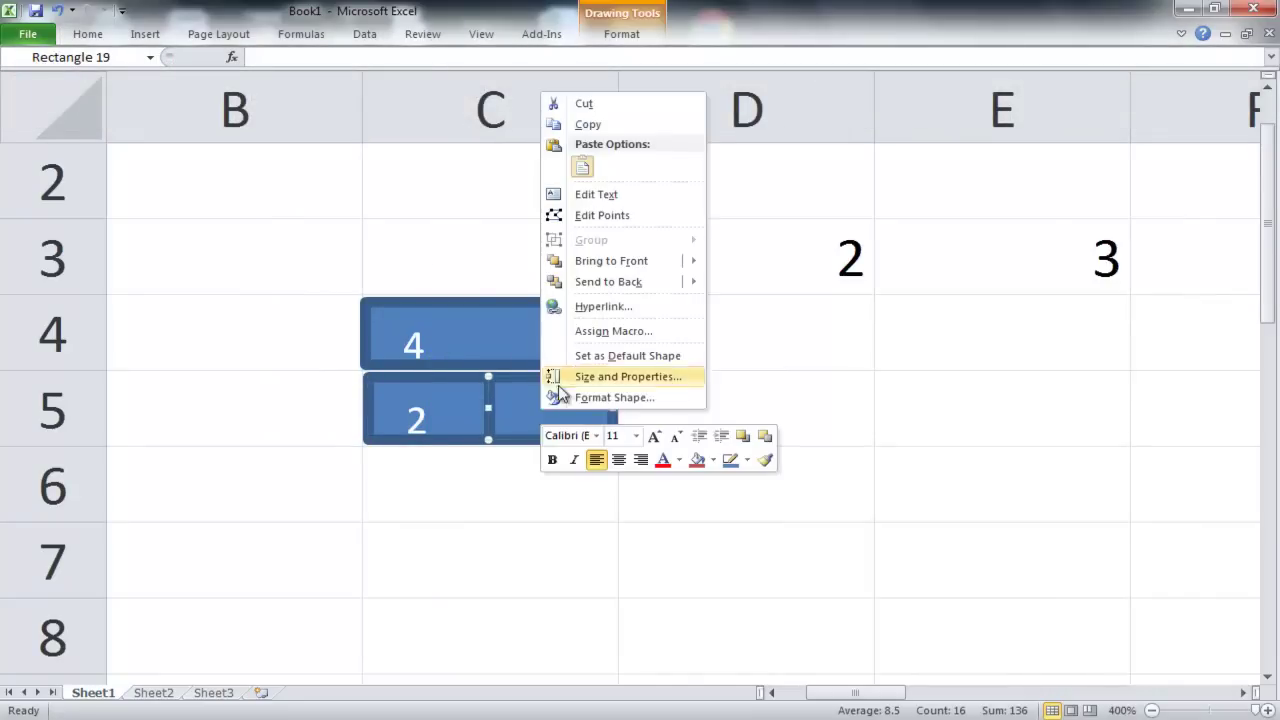
pyautogui.click(588, 193)
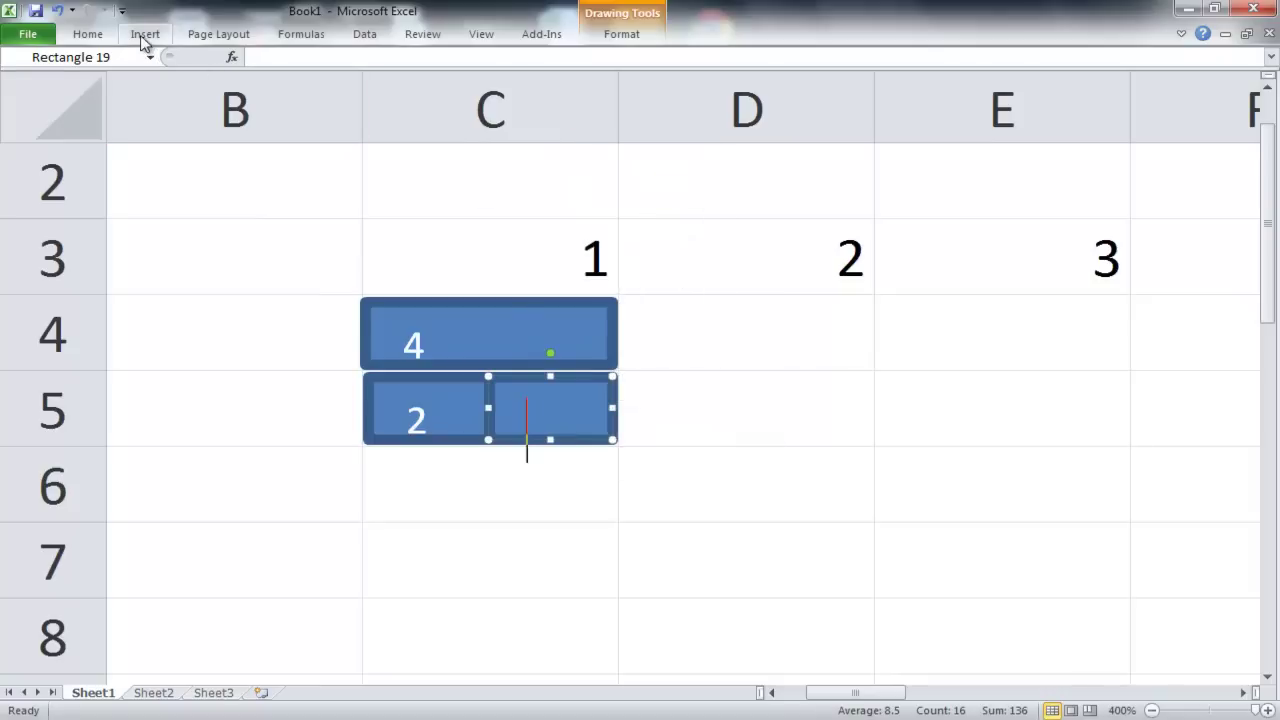
pyautogui.write('2')
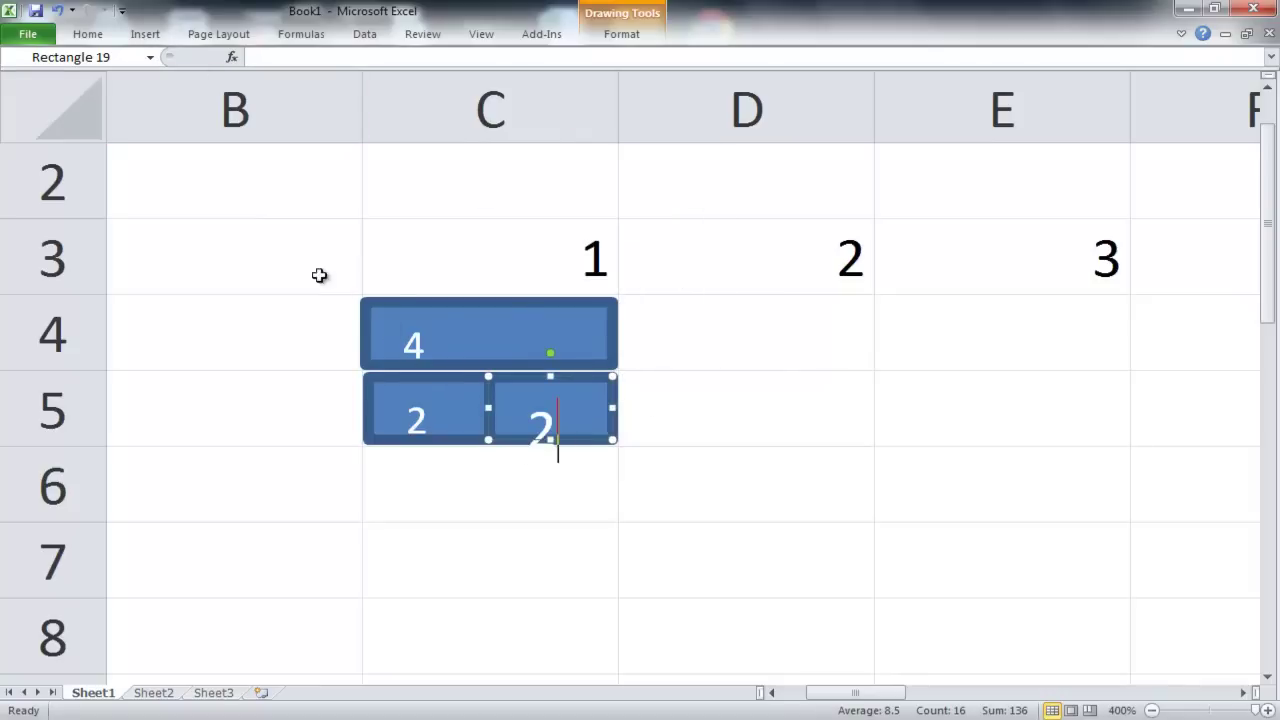
pyautogui.click(100, 37)
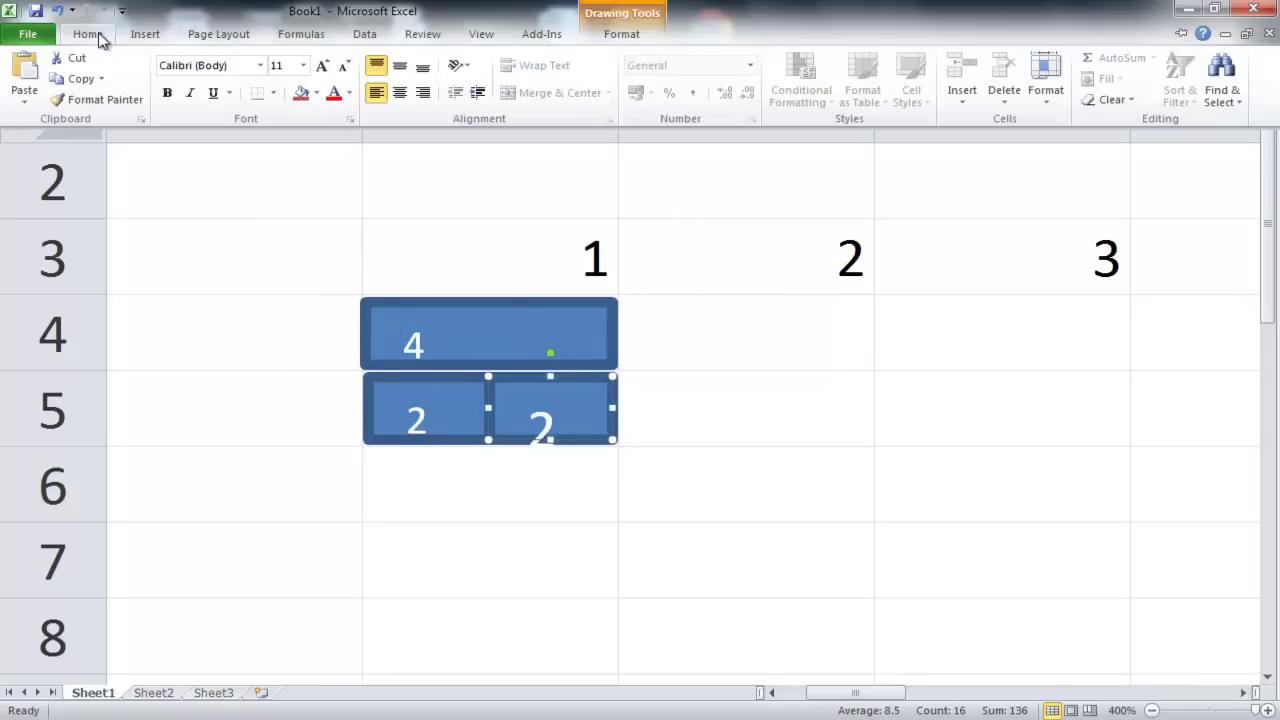
pyautogui.click(304, 66)
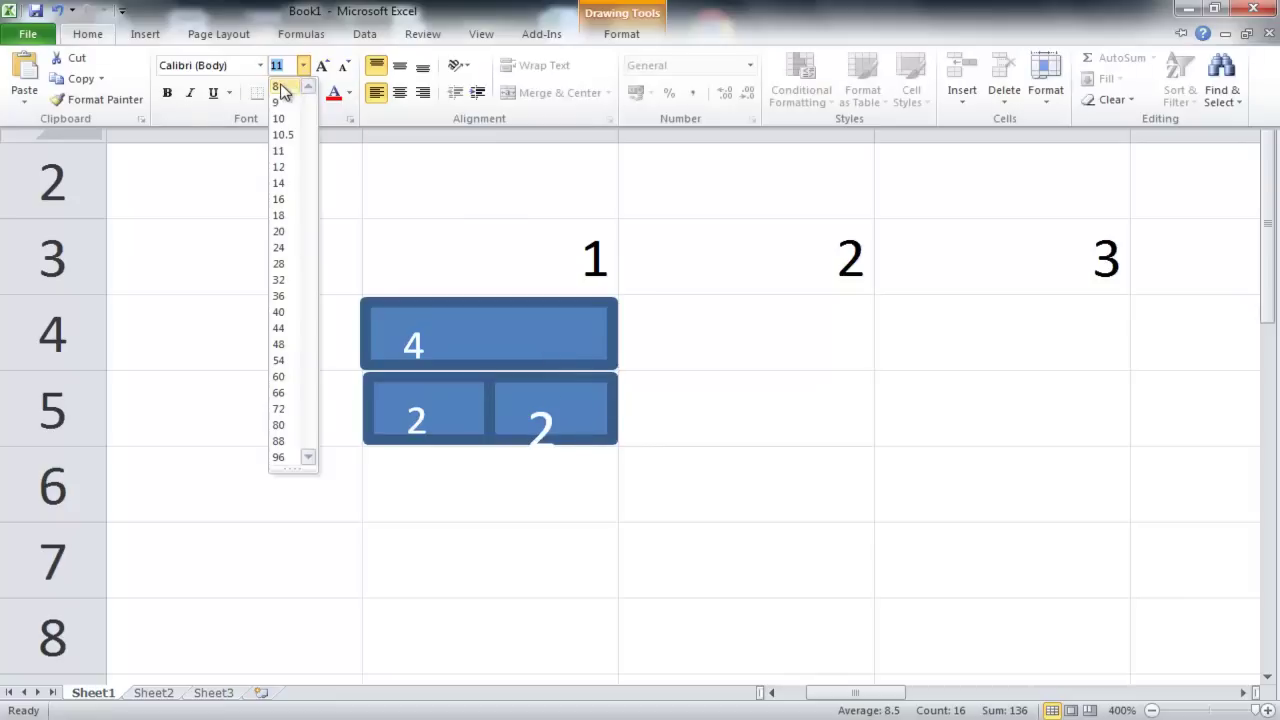
pyautogui.click(590, 386)
# - Check the right box's 2 font size, then select the 4 bar and both 2 boxes
pyautogui.click(557, 435)
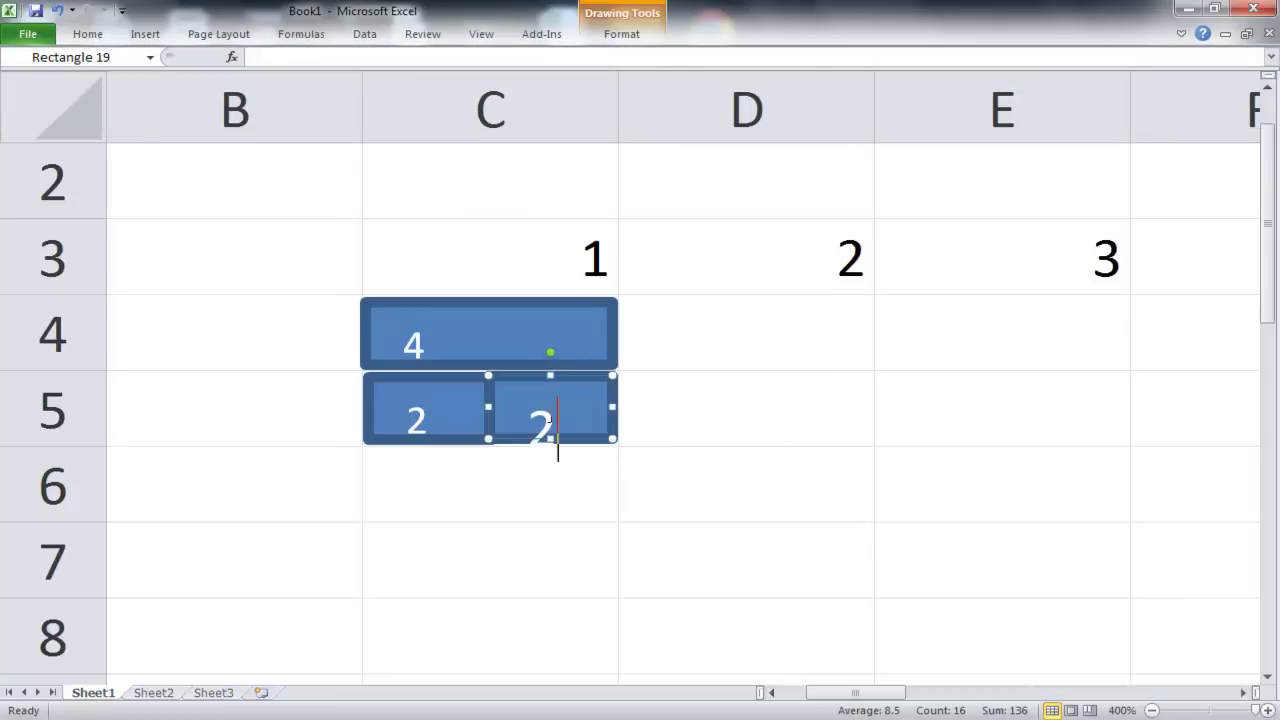
pyautogui.doubleClick(545, 425)
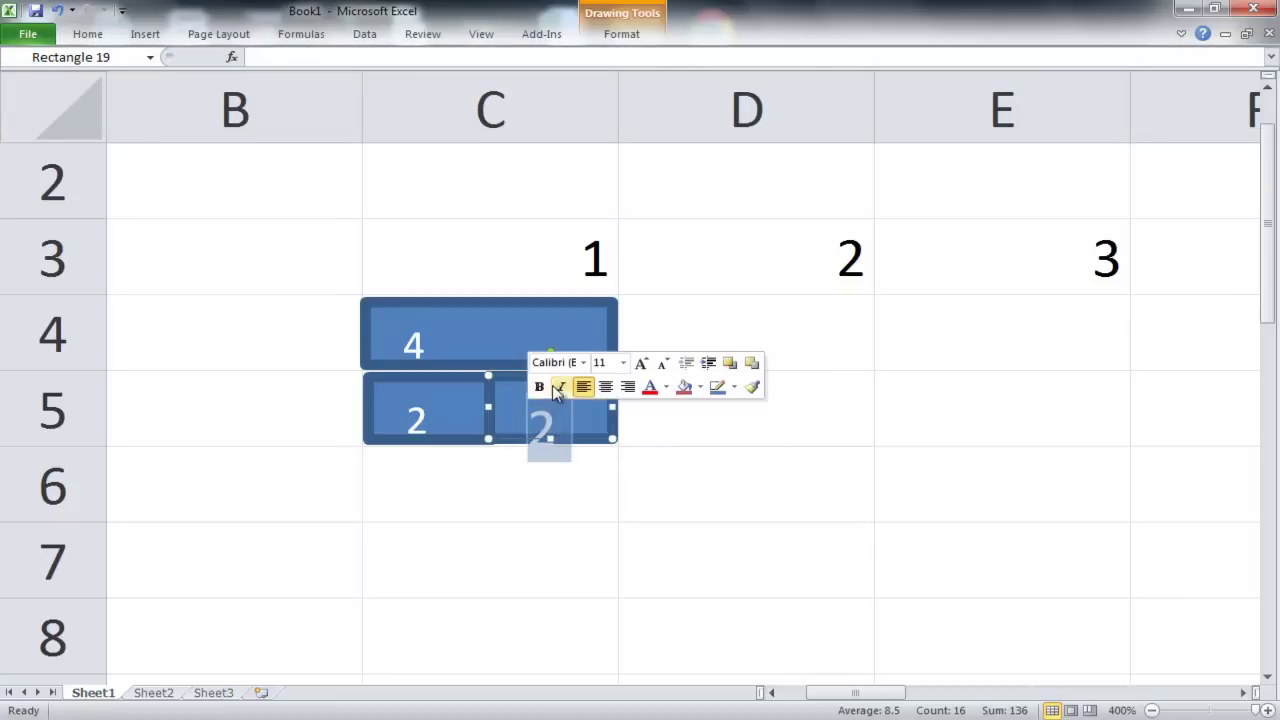
pyautogui.click(625, 364)
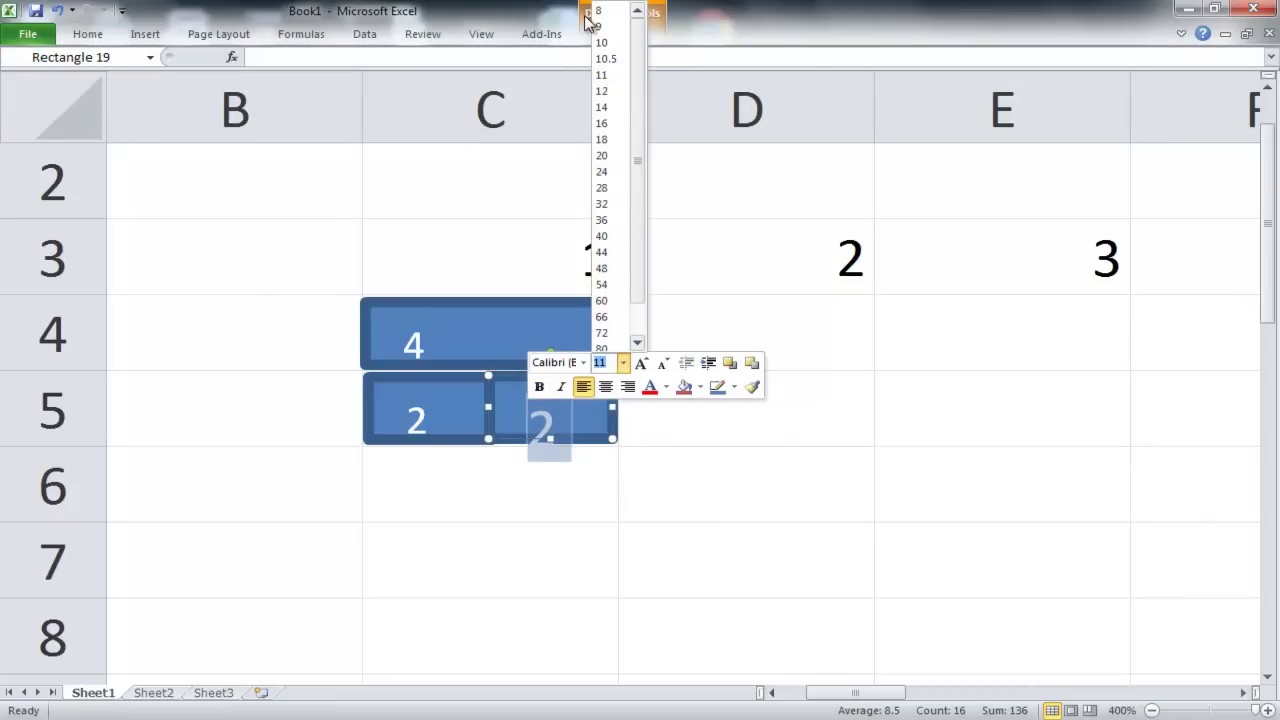
pyautogui.click(602, 60)
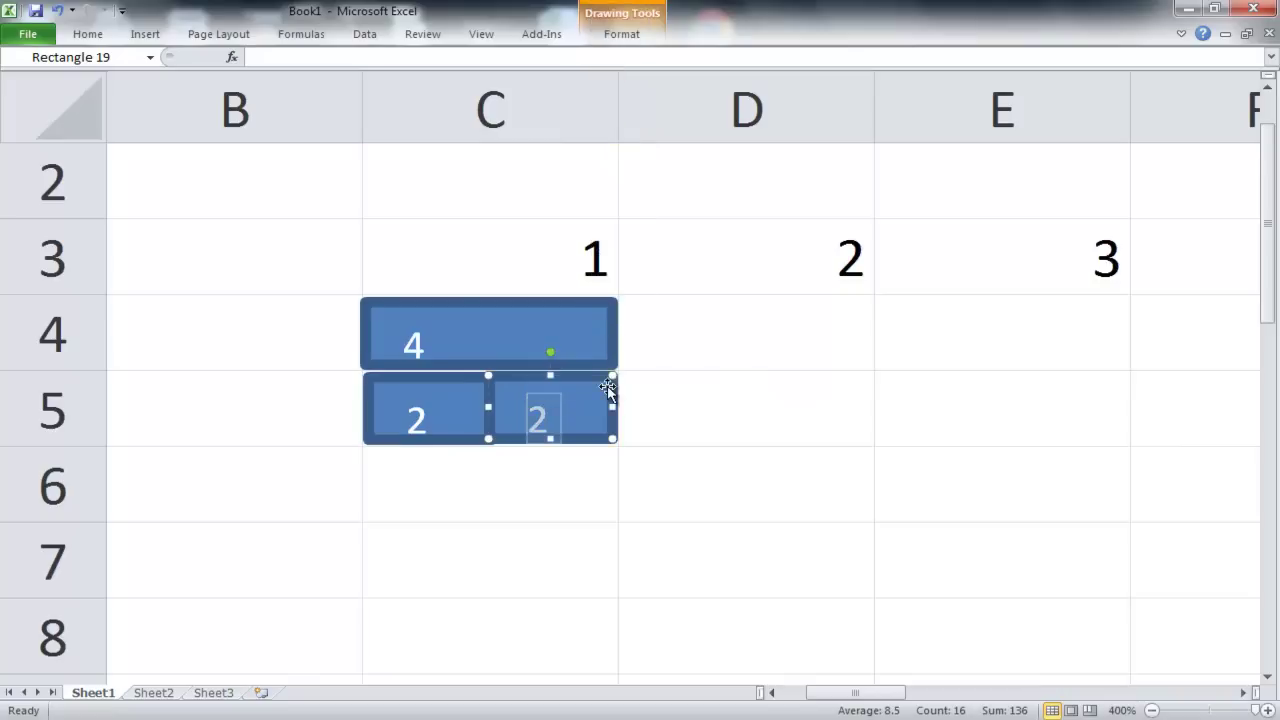
pyautogui.click(441, 335)
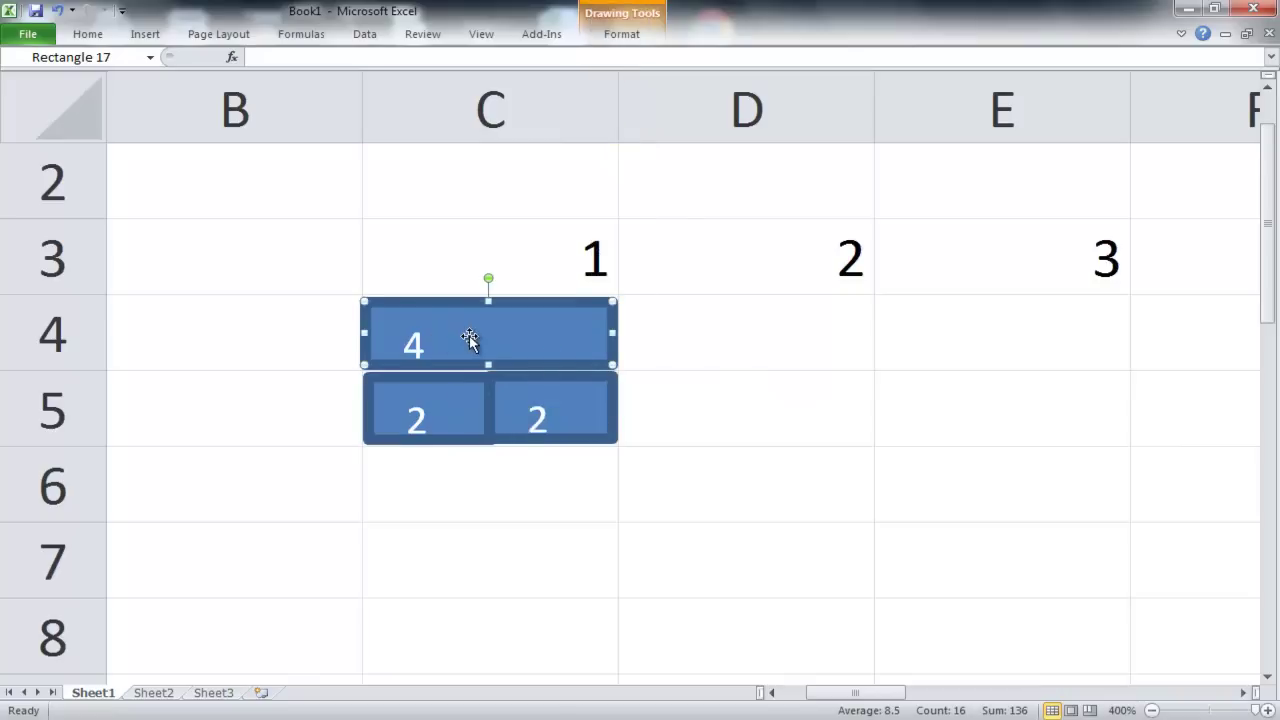
pyautogui.click(455, 417)
pyautogui.click(567, 415)
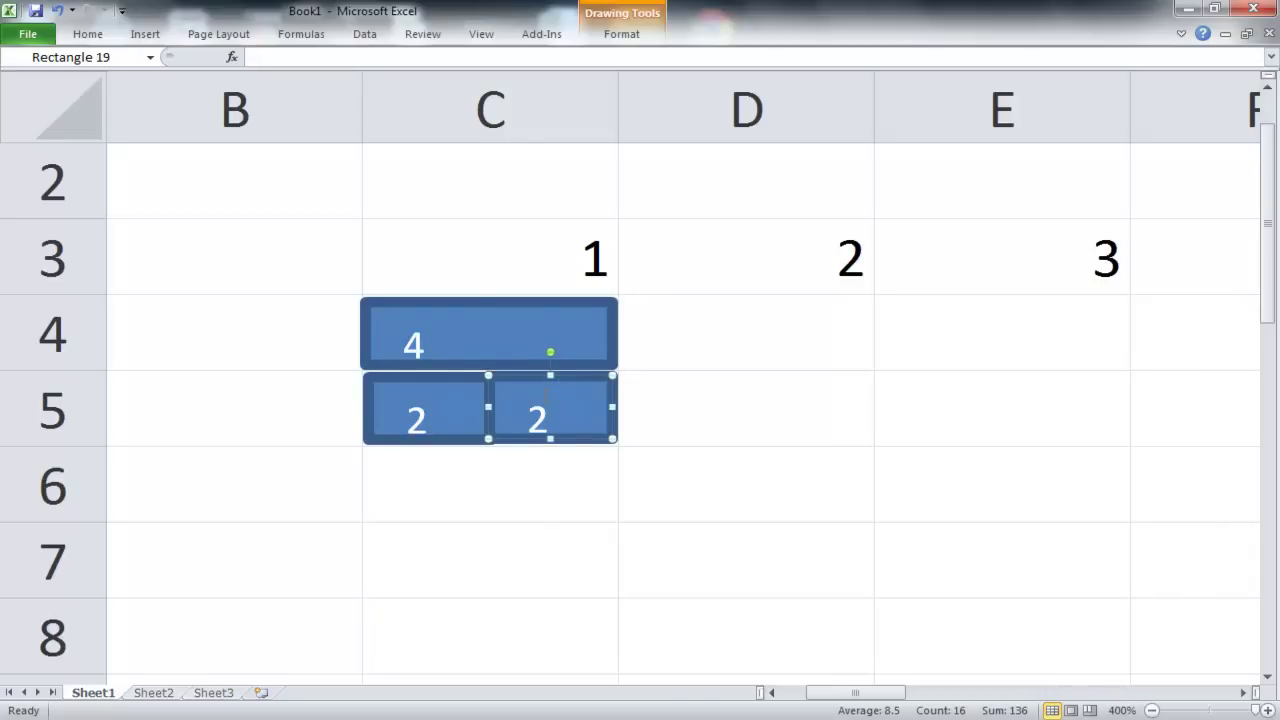
# - Copy a box into row 6 and duplicate it into four 1-labelled squares across the row
pyautogui.hotkey('ctrl', 'd')
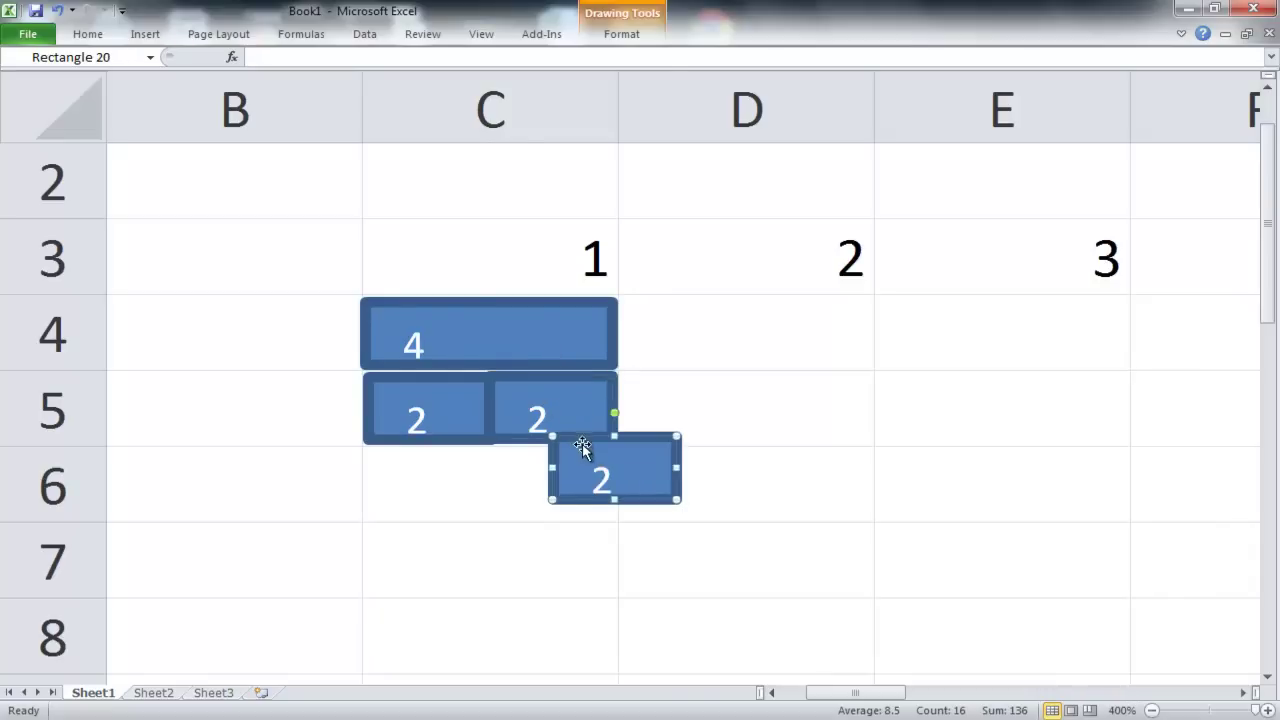
pyautogui.moveTo(629, 458); pyautogui.dragTo(428, 481)
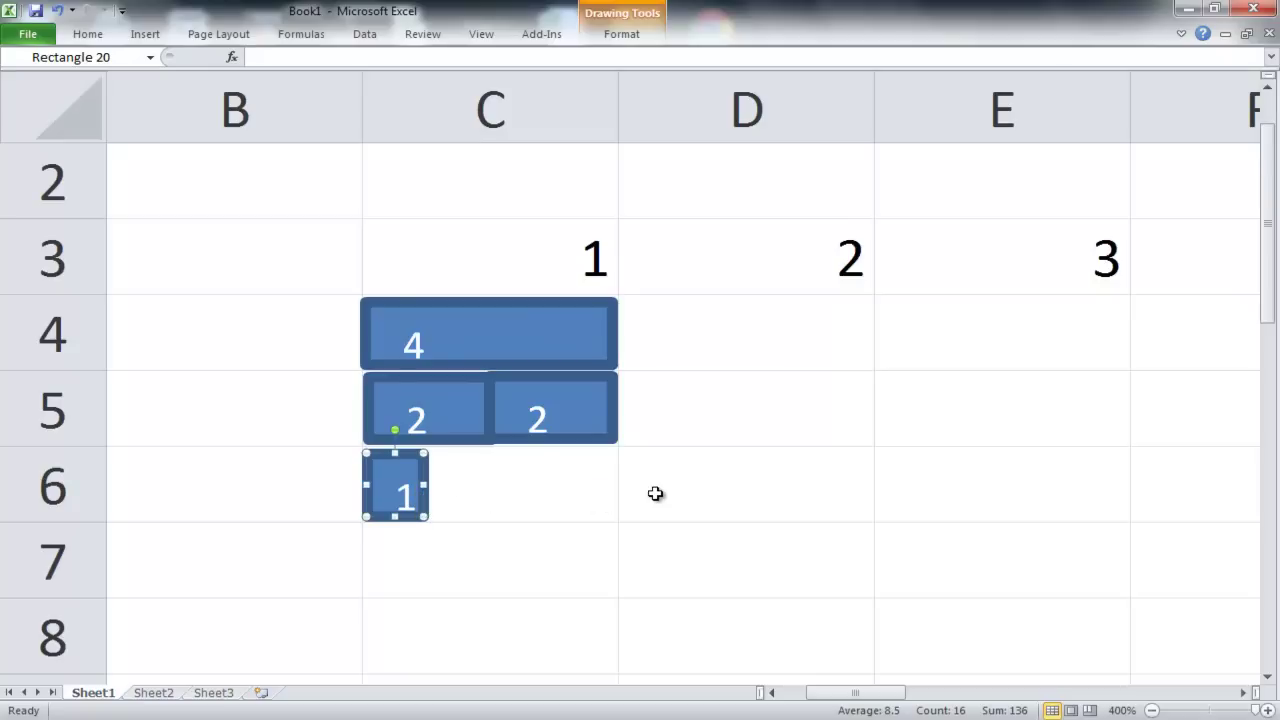
pyautogui.hotkey('ctrl', 'd')
pyautogui.moveTo(453, 544); pyautogui.dragTo(456, 487)
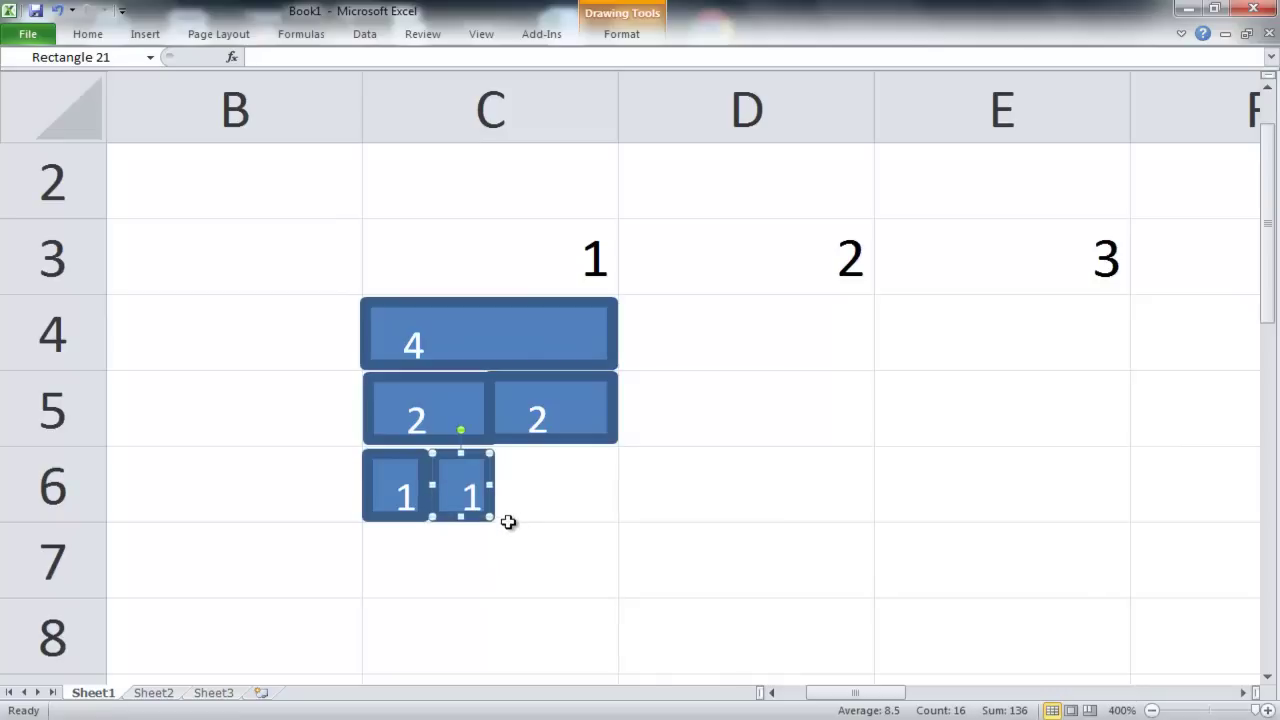
pyautogui.hotkey('ctrl', 'd')
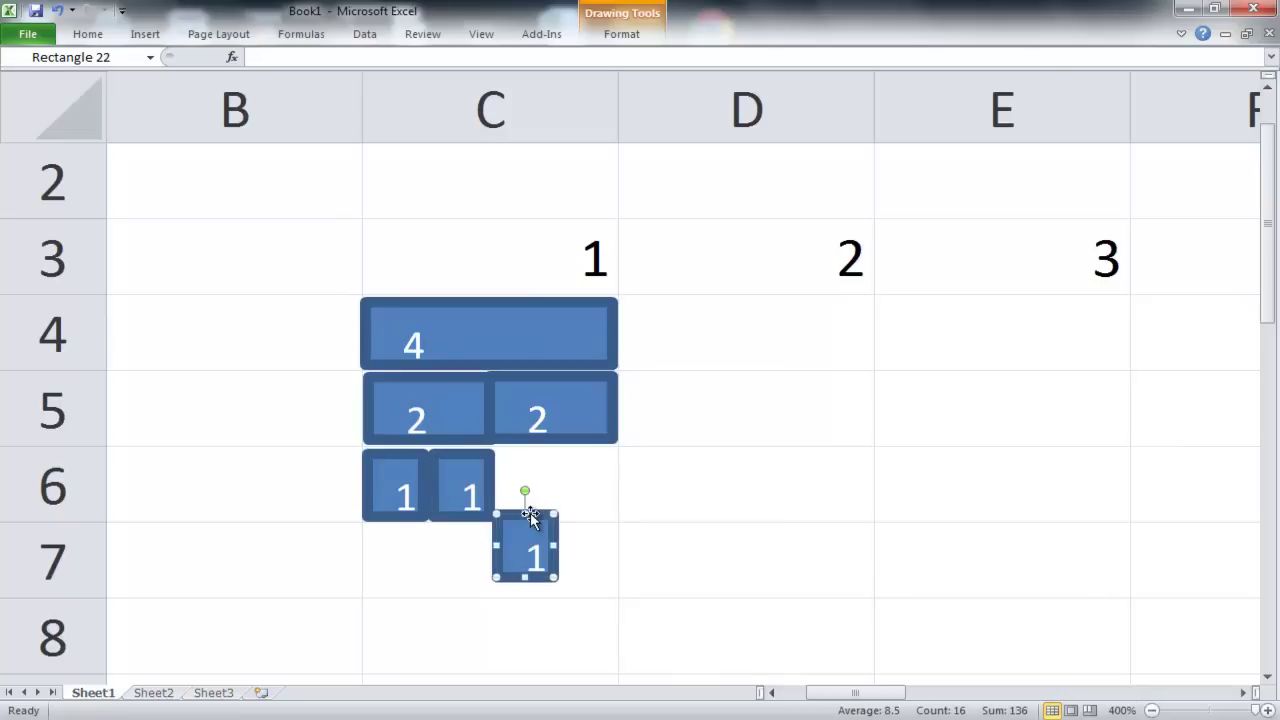
pyautogui.hotkey('ctrl', 'd')
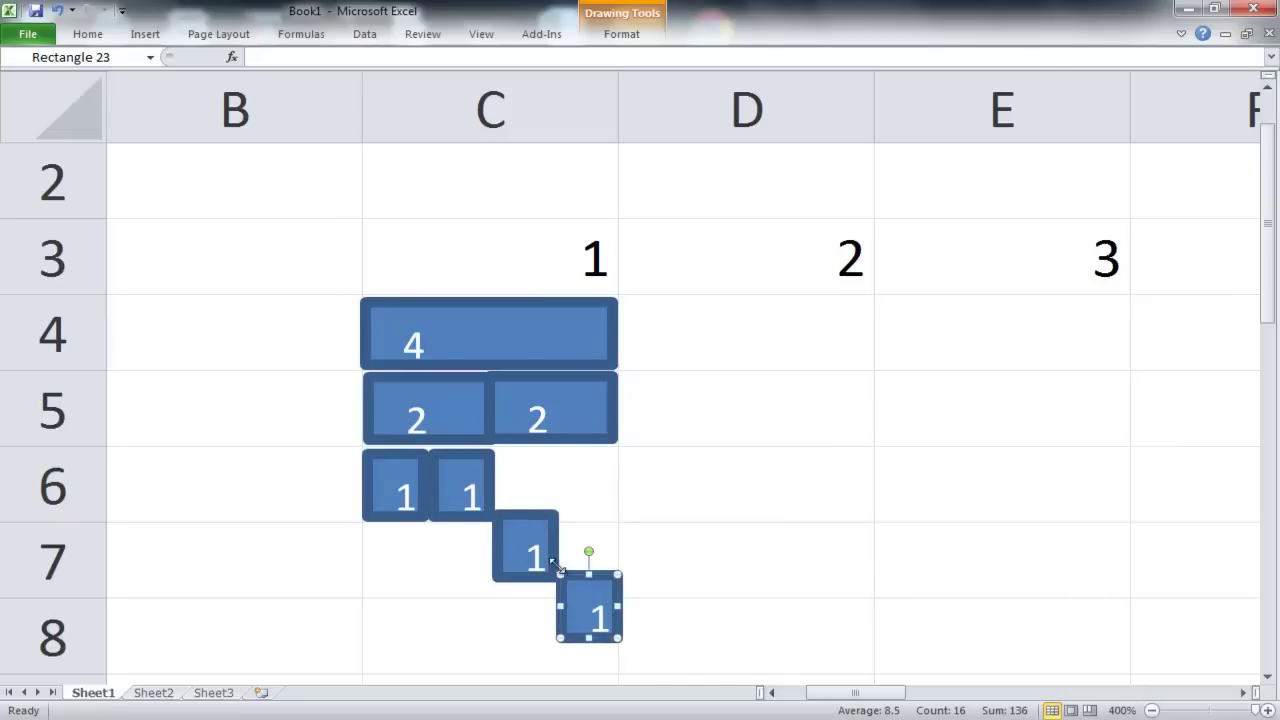
pyautogui.moveTo(581, 601); pyautogui.dragTo(520, 483)
pyautogui.moveTo(514, 566); pyautogui.dragTo(575, 508)
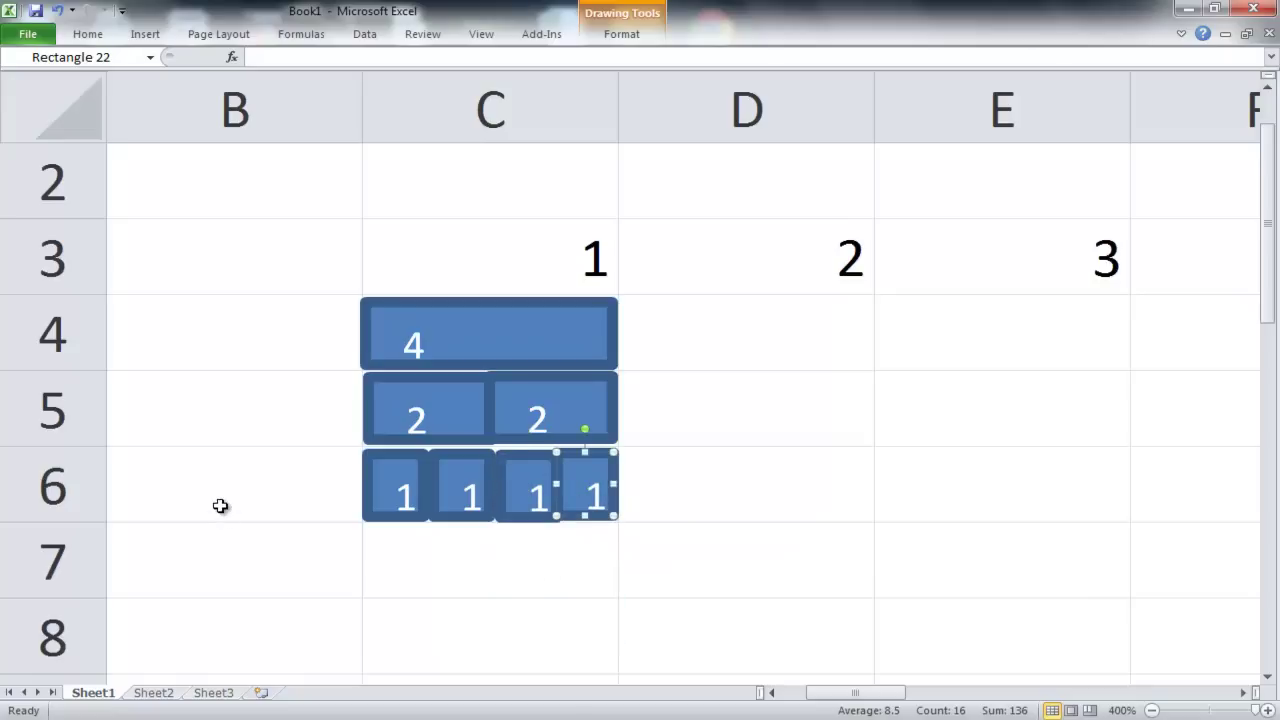
# - Type Helnote in B4, Halvnoter in B5 and 4delsnote in B6
pyautogui.press('Escape')
pyautogui.press('F2')
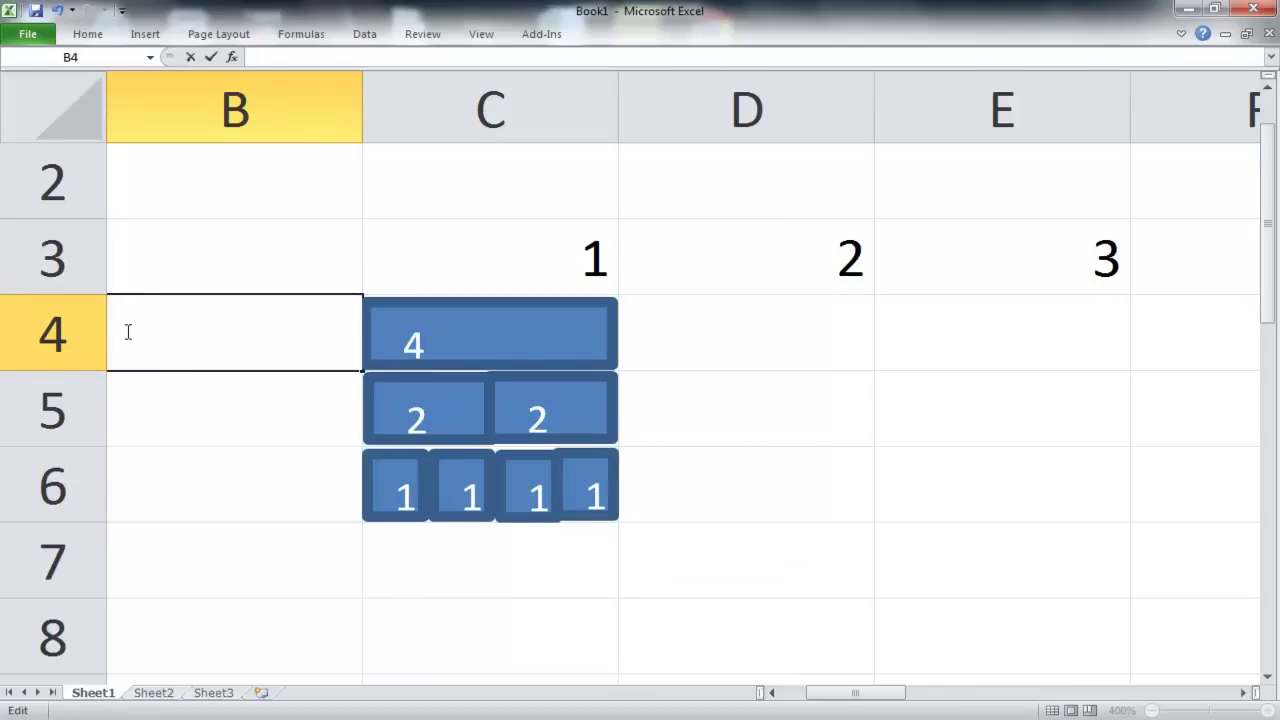
pyautogui.write('Helnote')
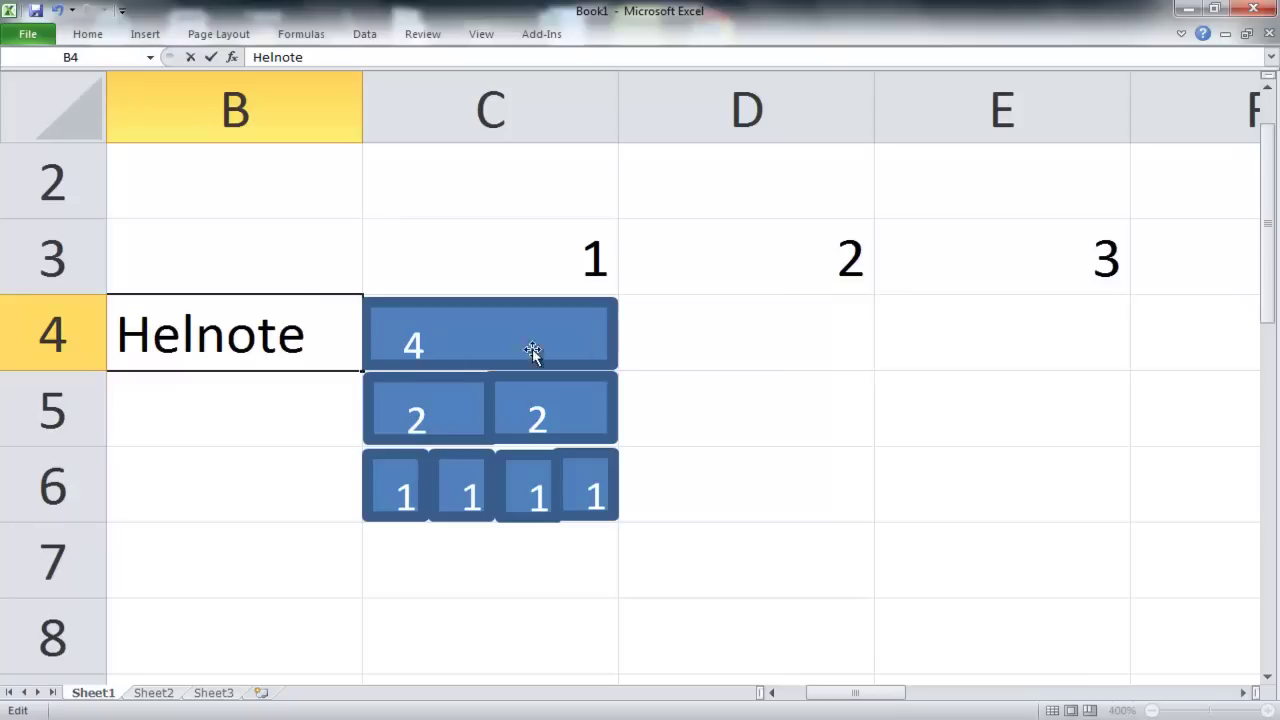
pyautogui.click(173, 409)
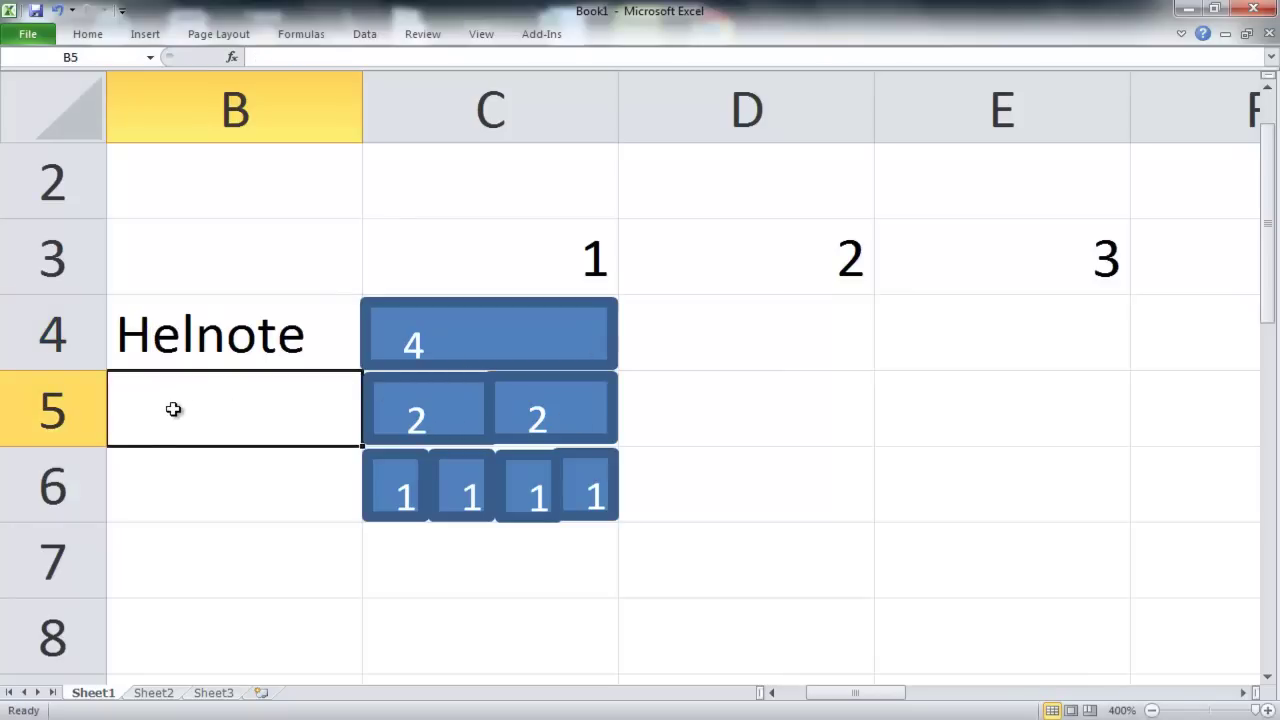
pyautogui.write('Halvnoter')
pyautogui.click(137, 487)
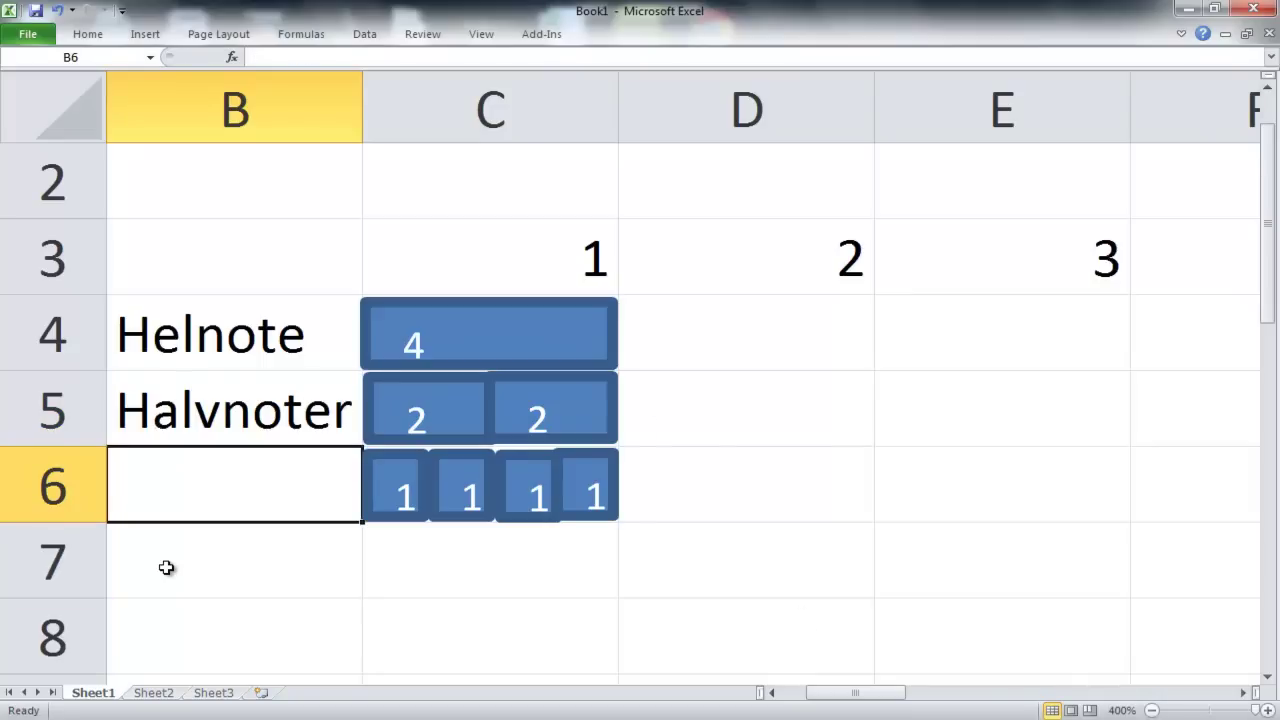
pyautogui.write('4delsnot')
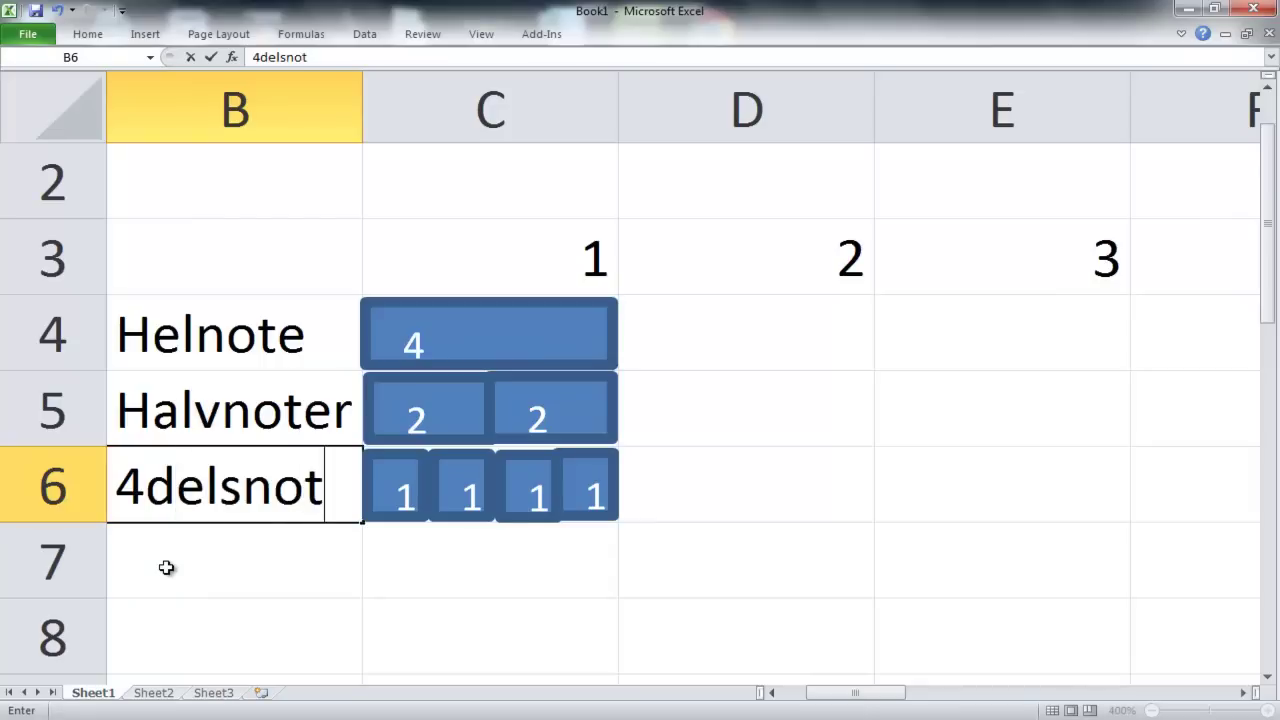
pyautogui.write('e')
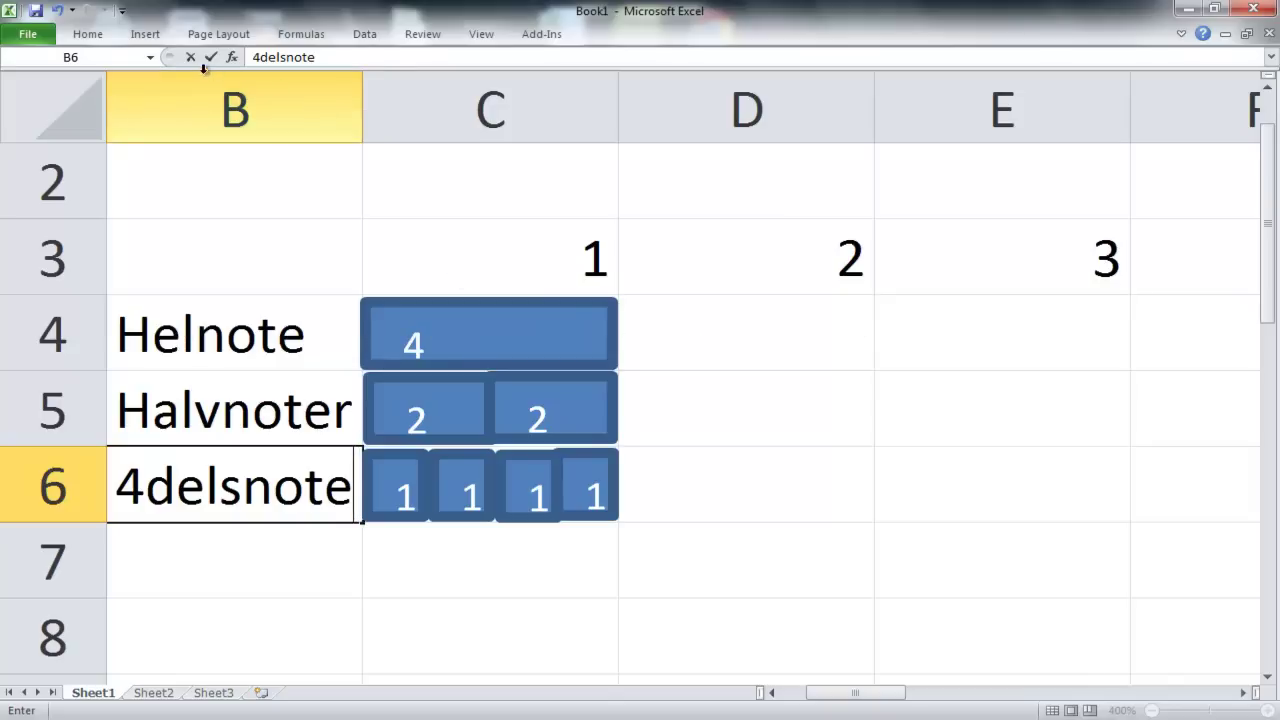
pyautogui.click(146, 34)
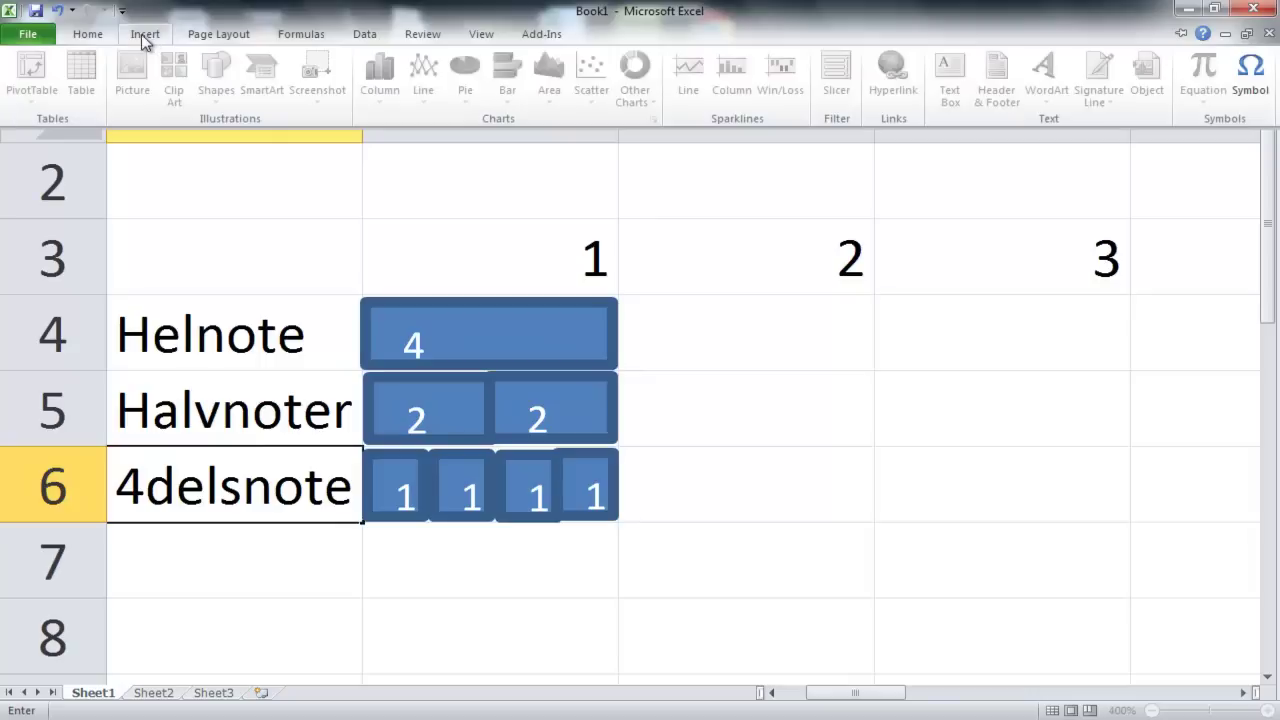
# - Draw a small oval circle in cell D6
pyautogui.click(678, 493)
pyautogui.click(684, 493)
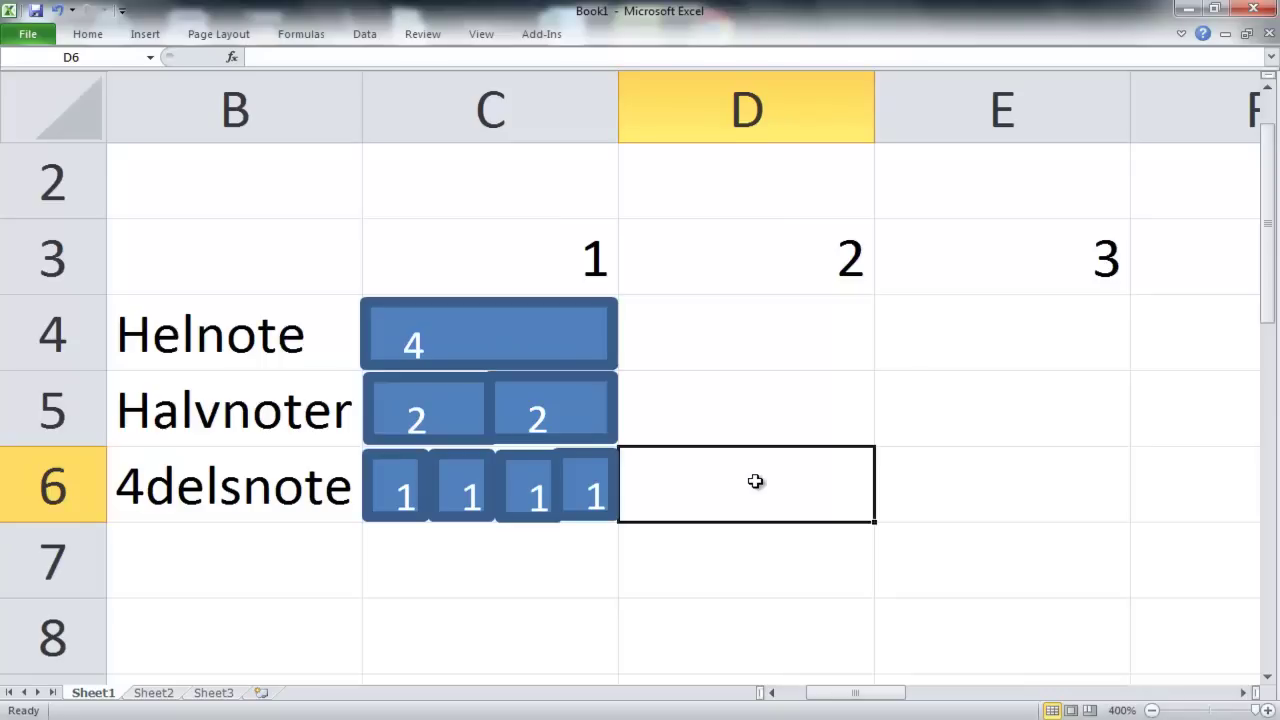
pyautogui.click(145, 34)
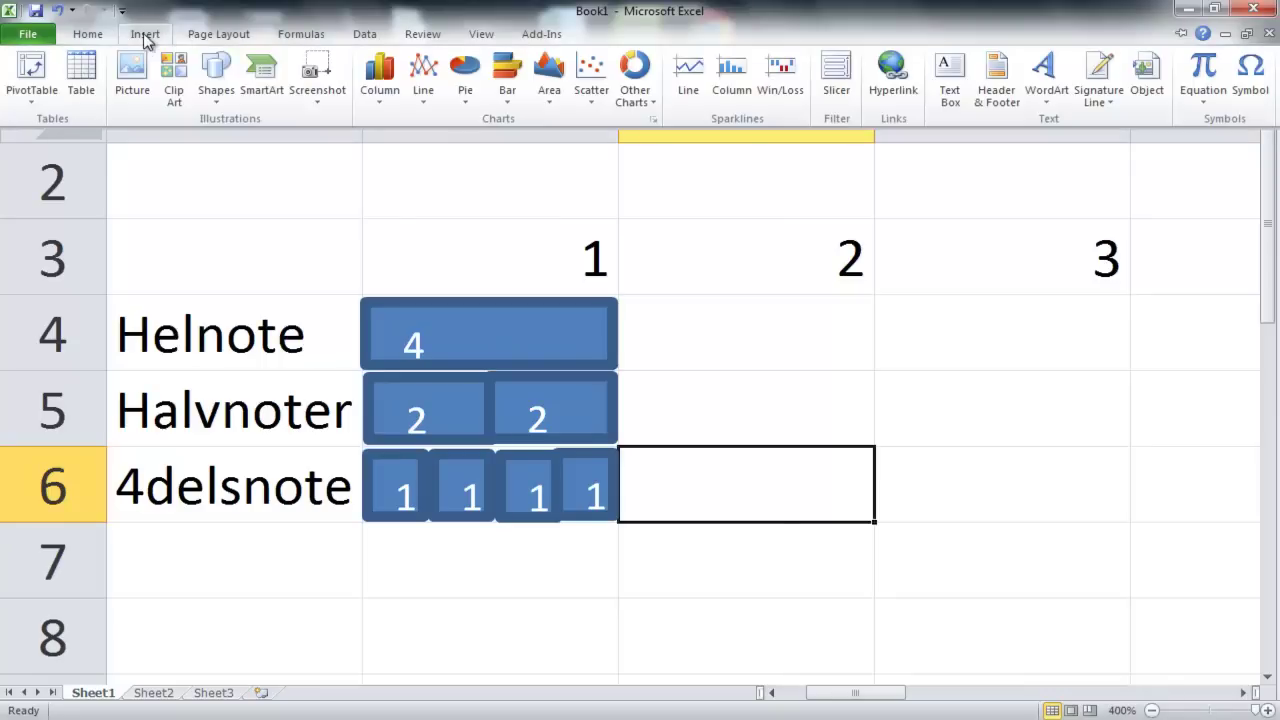
pyautogui.click(215, 78)
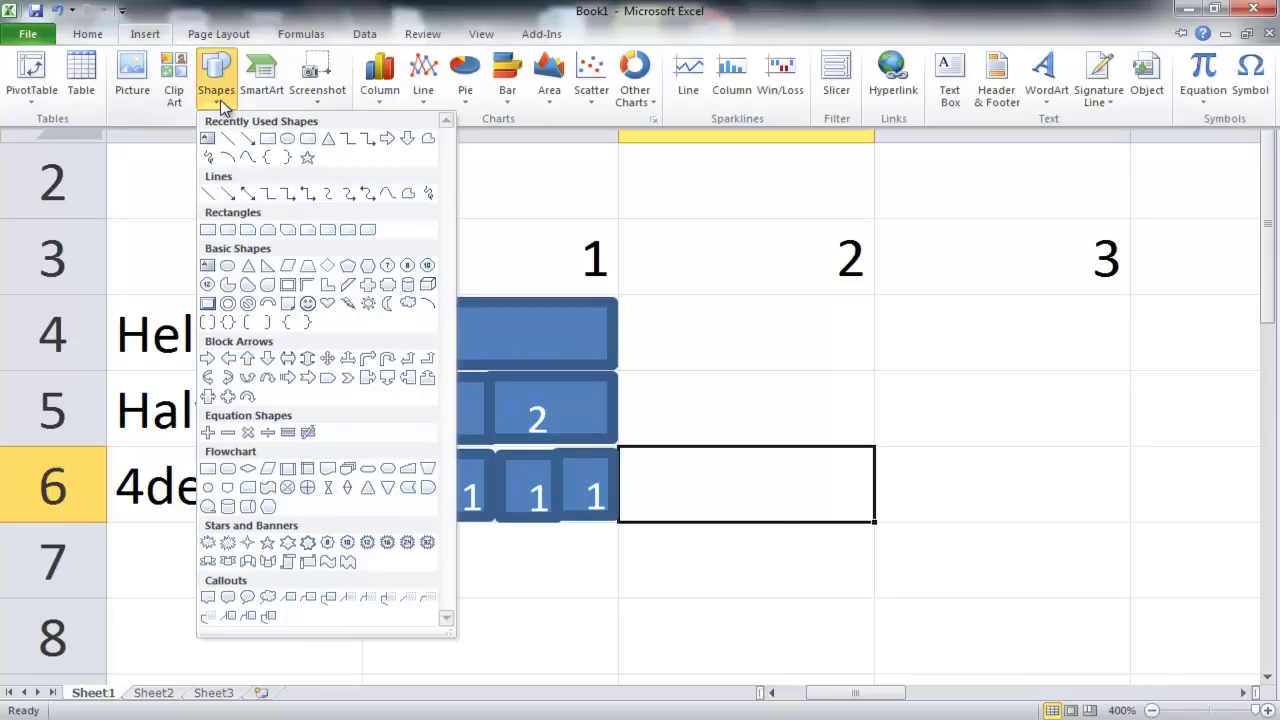
pyautogui.click(287, 140)
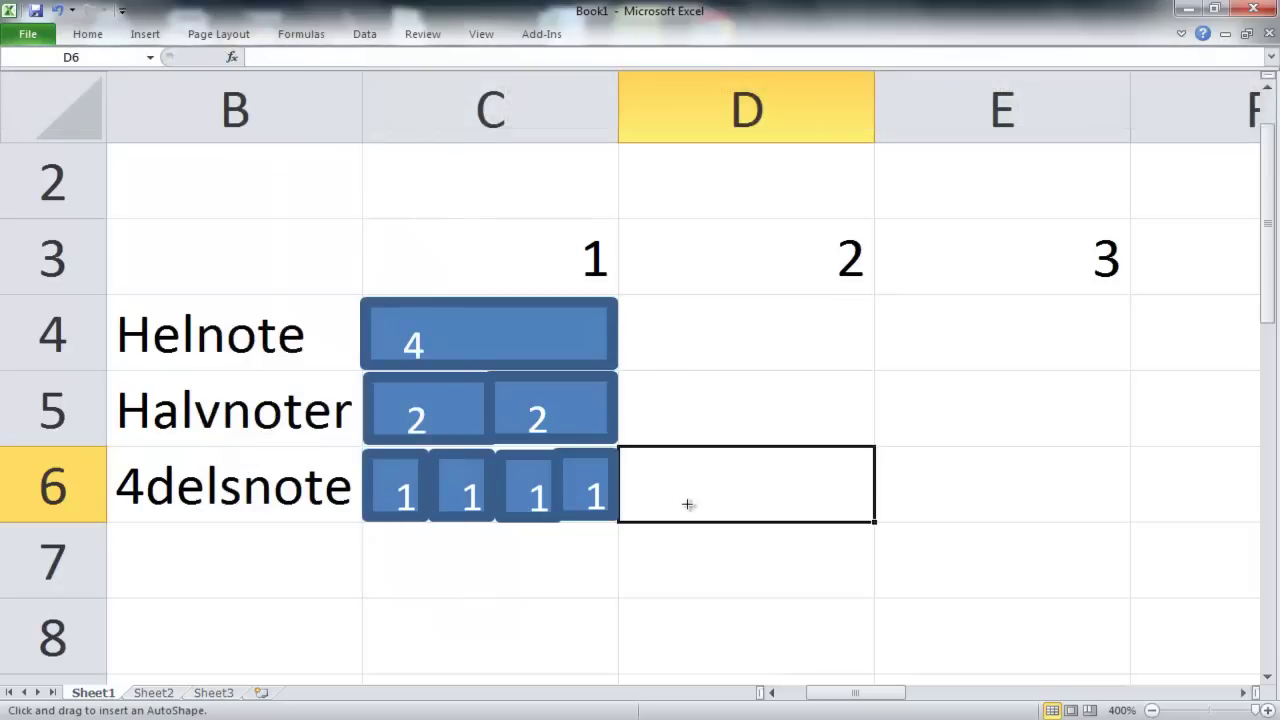
pyautogui.moveTo(660, 490); pyautogui.dragTo(660, 465)
pyautogui.moveTo(660, 465); pyautogui.dragTo(660, 465)
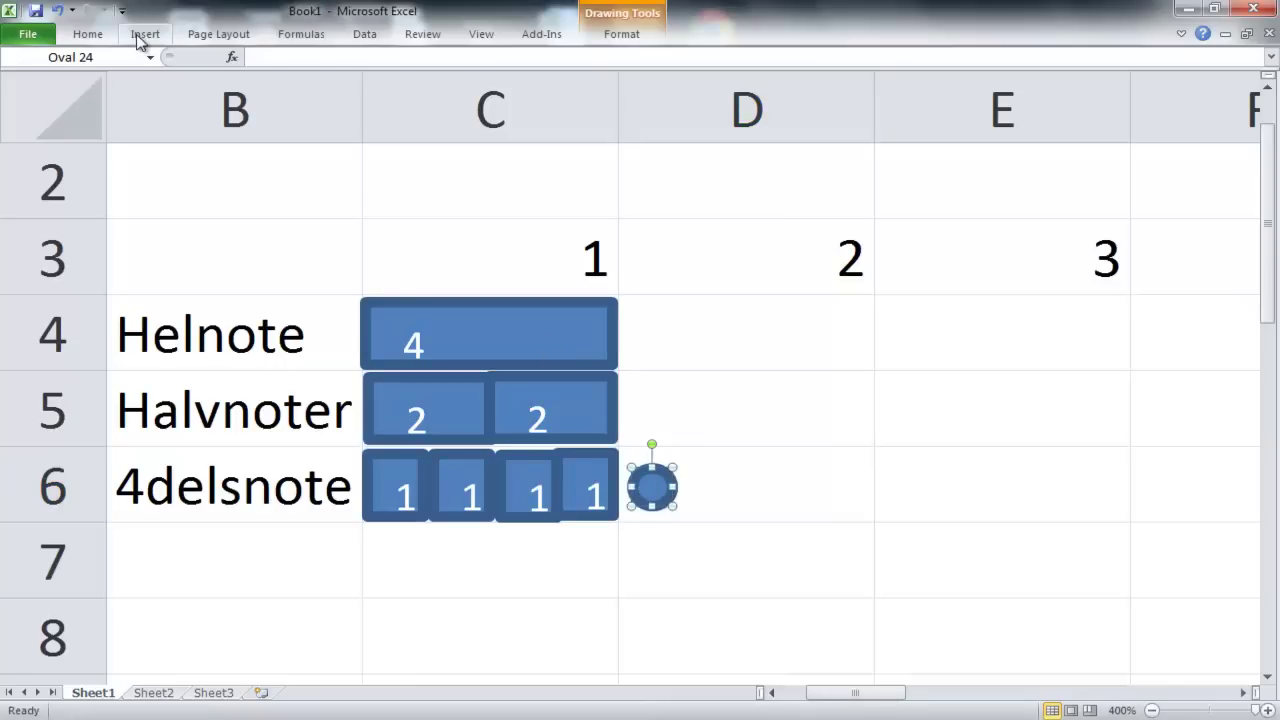
# - Give the circle a grey shape style and move it into row 4 as a whole note
pyautogui.click(614, 36)
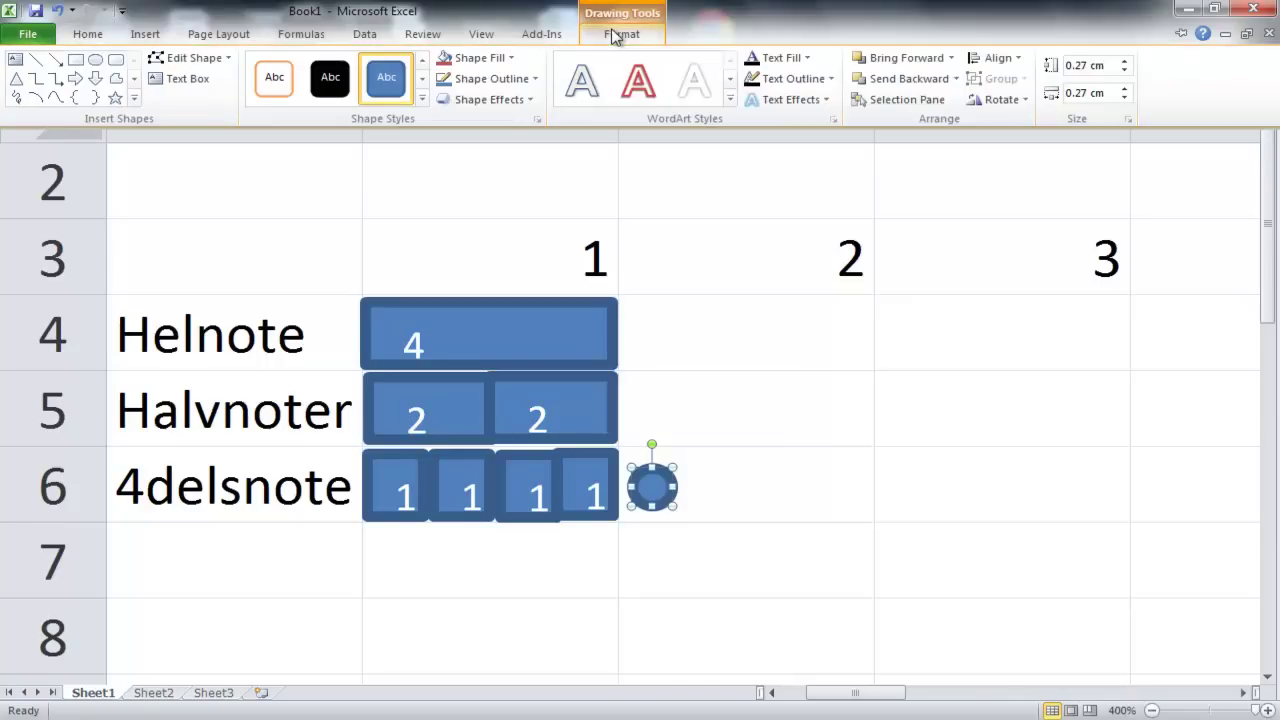
pyautogui.click(422, 99)
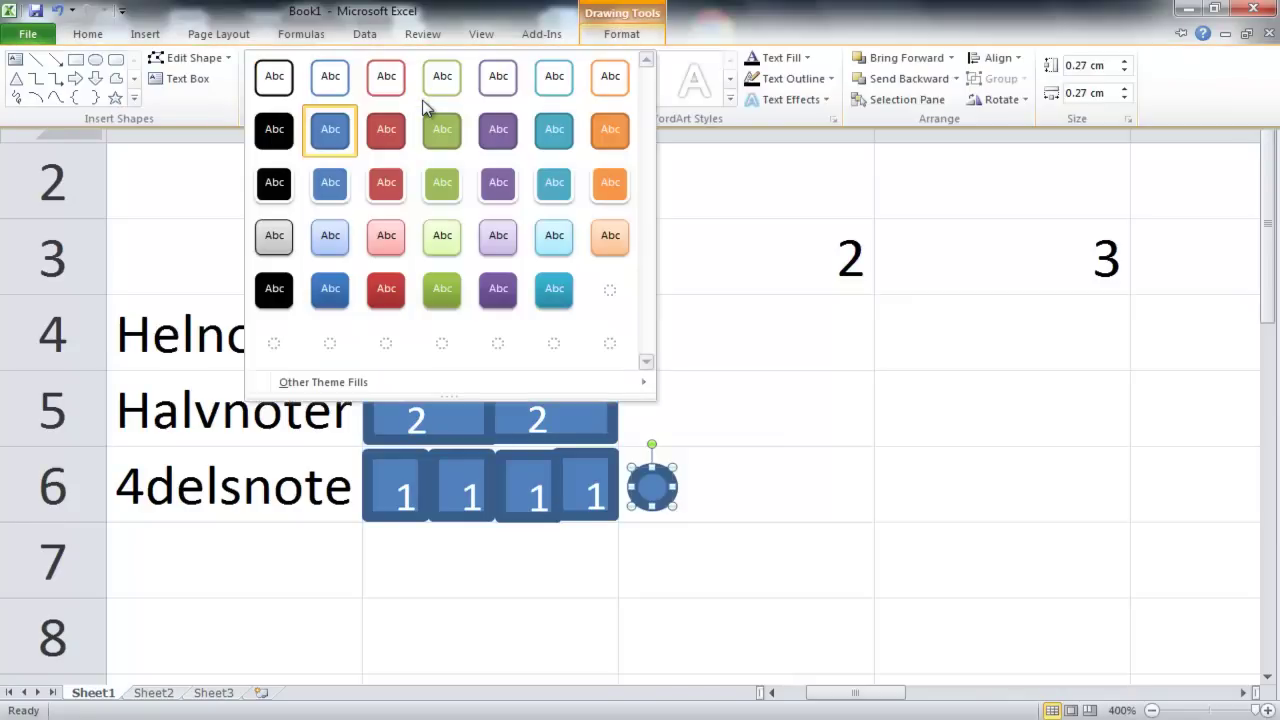
pyautogui.click(276, 236)
pyautogui.moveTo(660, 497); pyautogui.dragTo(511, 310)
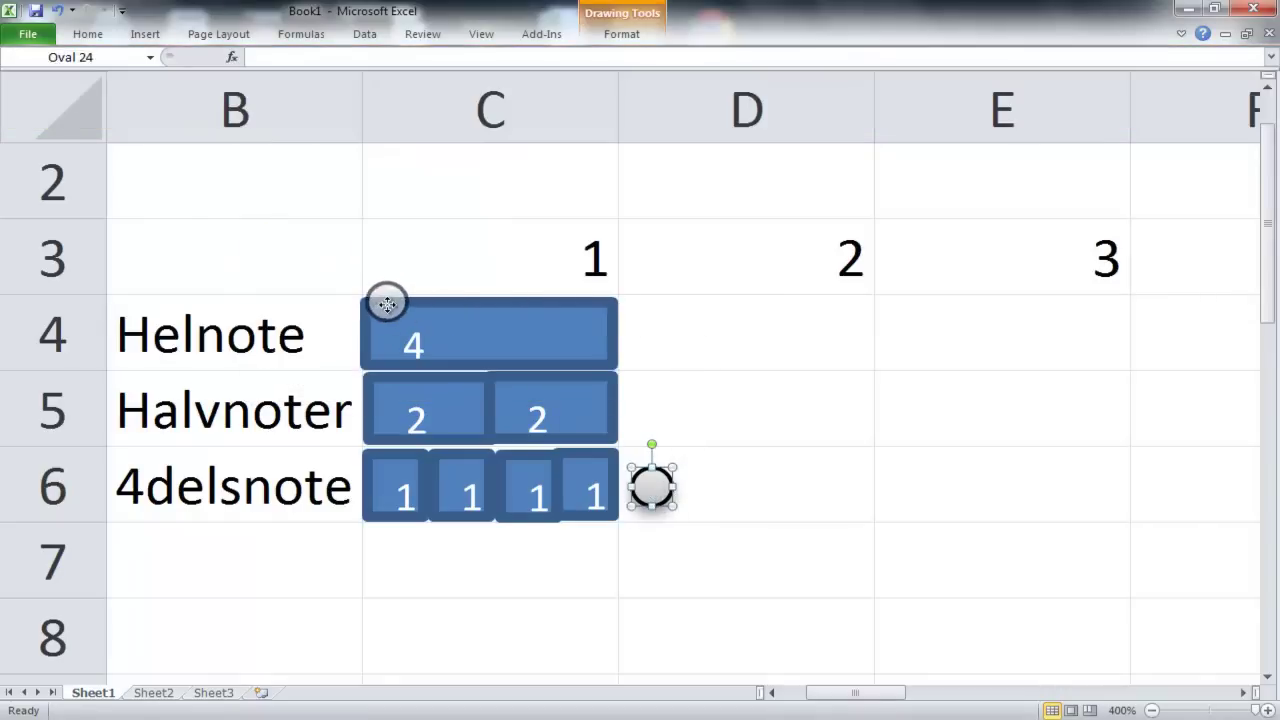
pyautogui.moveTo(511, 310)
pyautogui.mouseDown()
pyautogui.moveTo(329, 294)
pyautogui.moveTo(686, 334)
pyautogui.mouseUp()
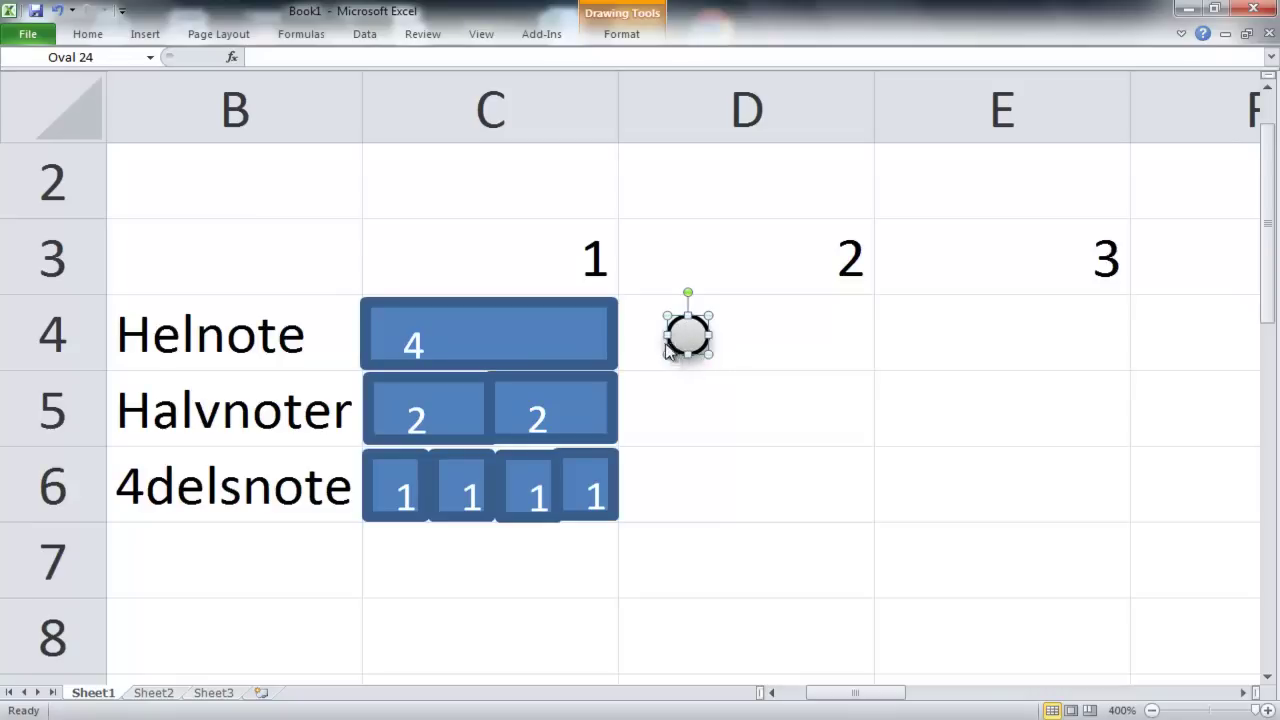
# - Copy the grey circle into row 5 and draw a vertical stem line beside it
pyautogui.hotkey('ctrl', 'd')
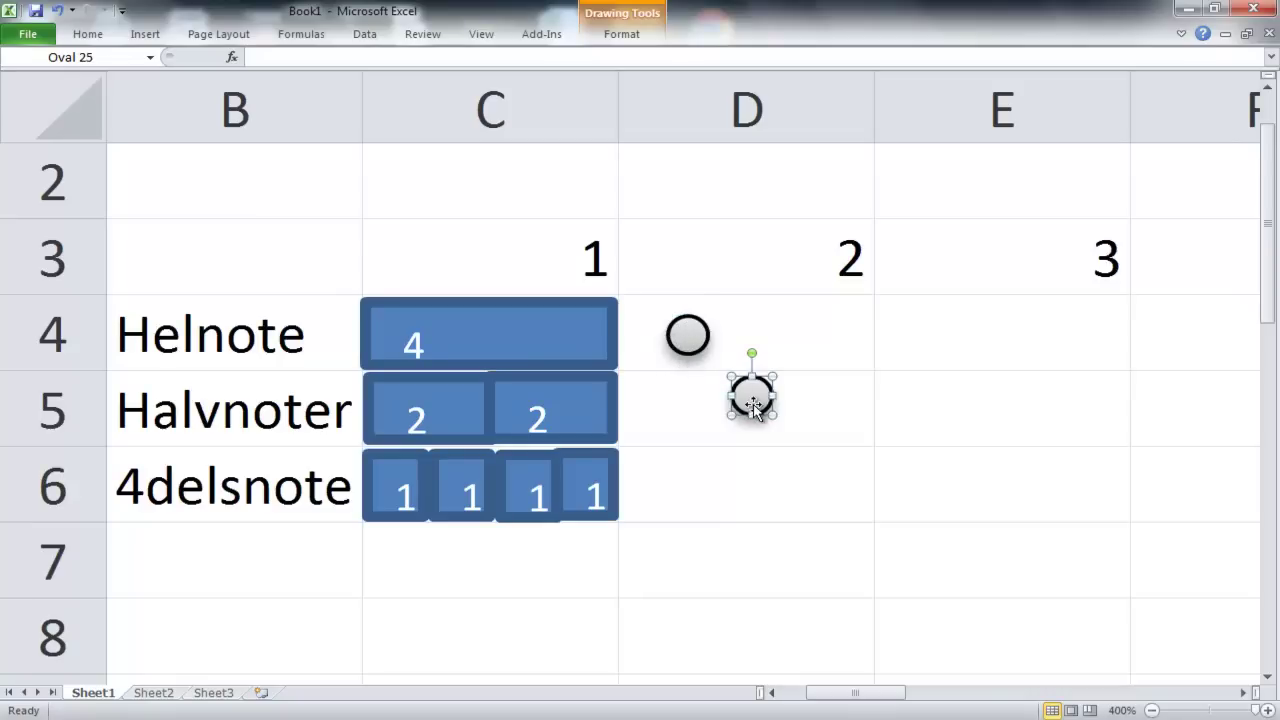
pyautogui.moveTo(755, 393)
pyautogui.mouseDown()
pyautogui.moveTo(726, 421)
pyautogui.moveTo(687, 423)
pyautogui.mouseUp()
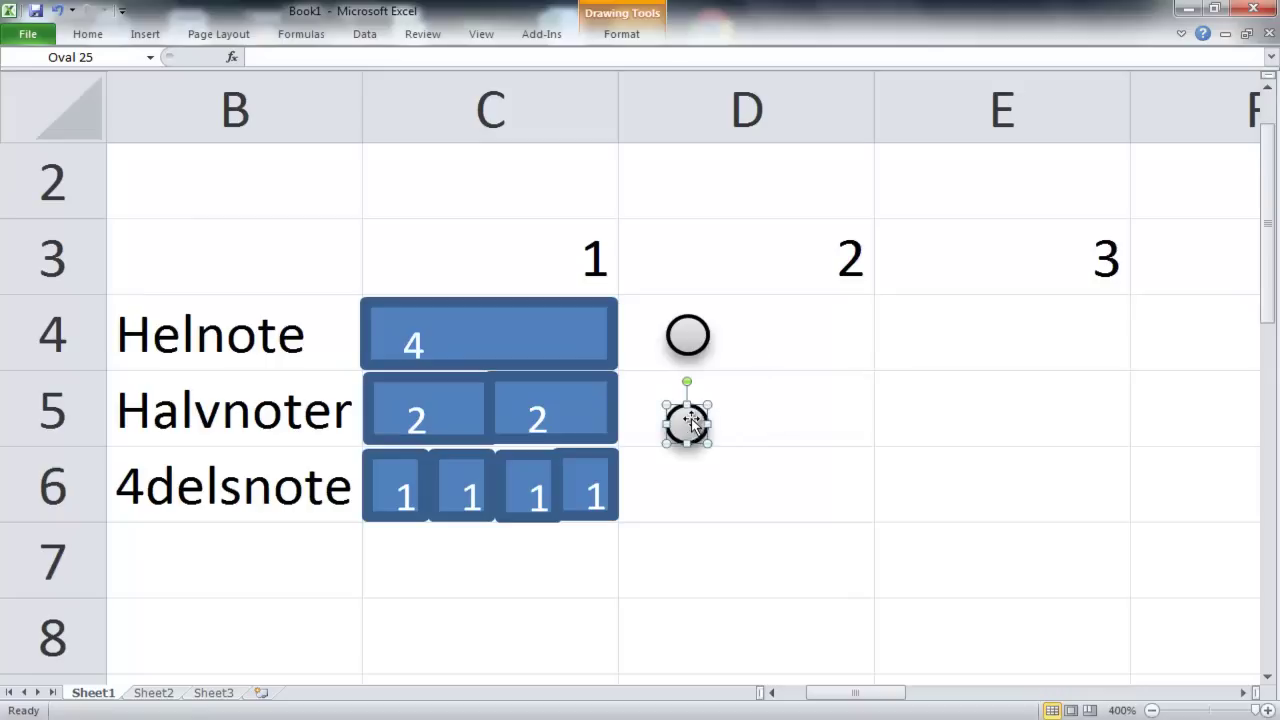
pyautogui.click(747, 389)
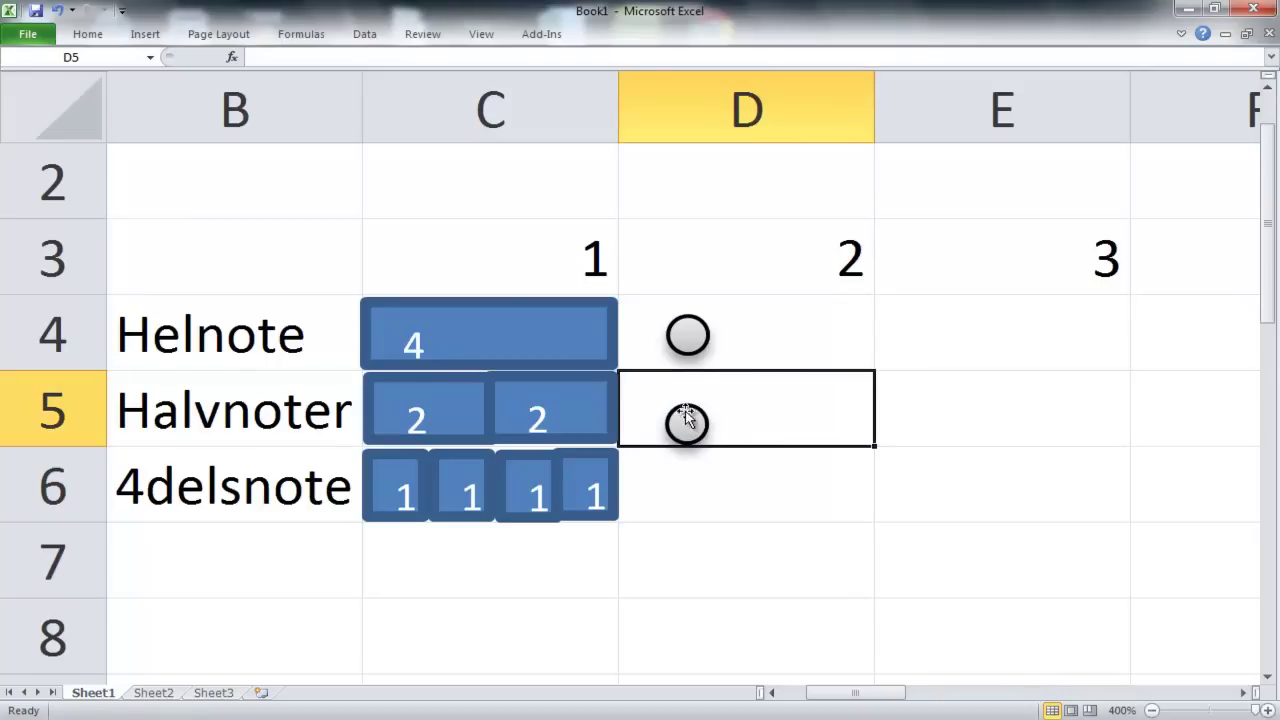
pyautogui.click(145, 36)
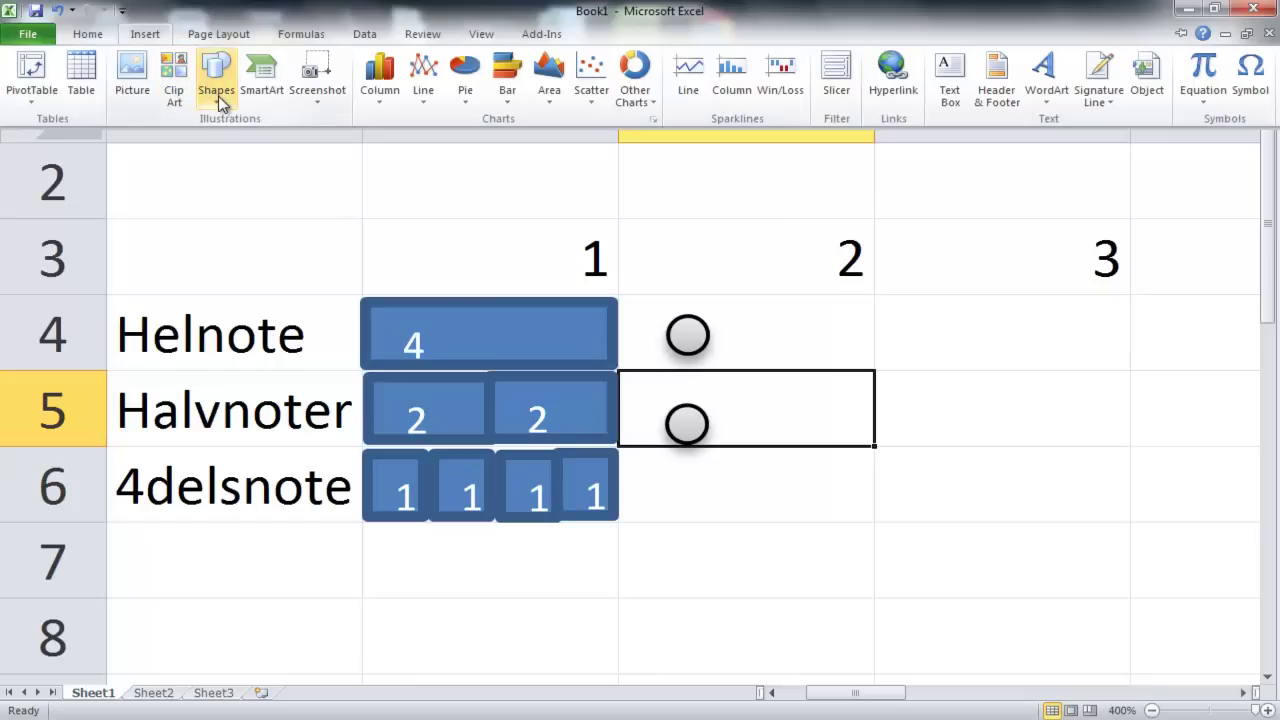
pyautogui.click(218, 95)
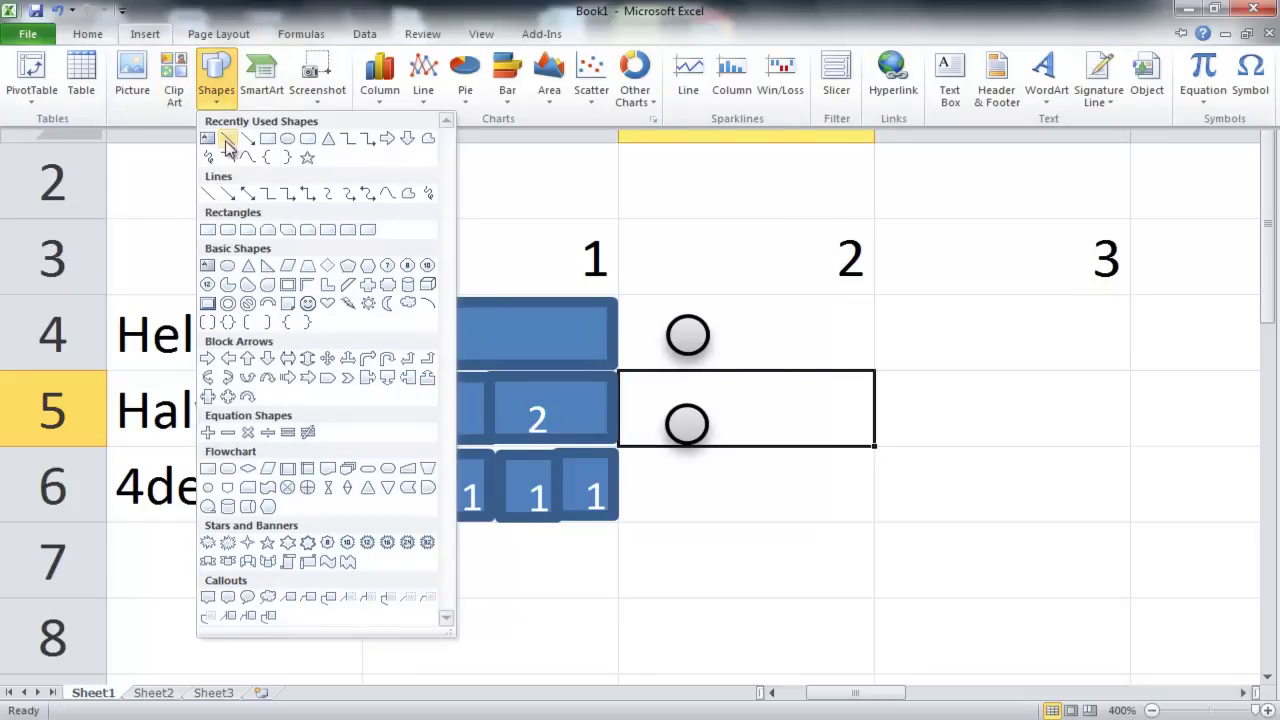
pyautogui.click(229, 142)
pyautogui.moveTo(716, 430); pyautogui.dragTo(719, 345)
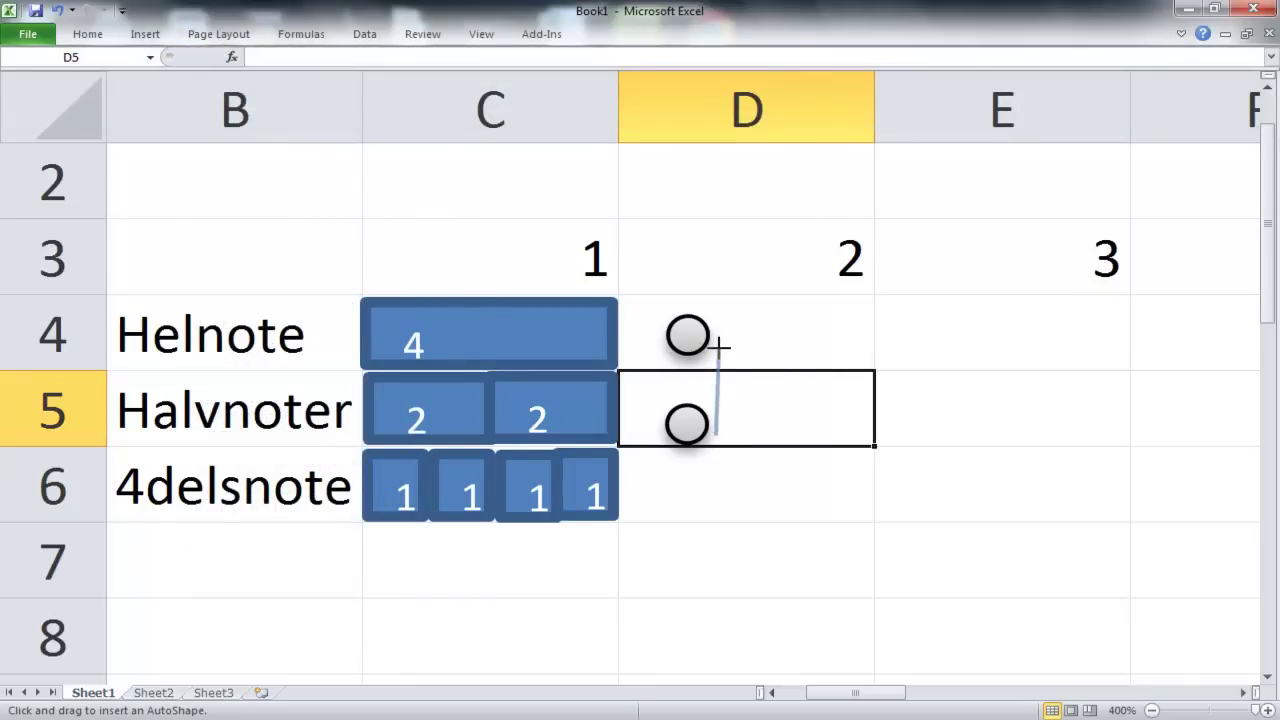
pyautogui.moveTo(719, 345); pyautogui.dragTo(716, 350)
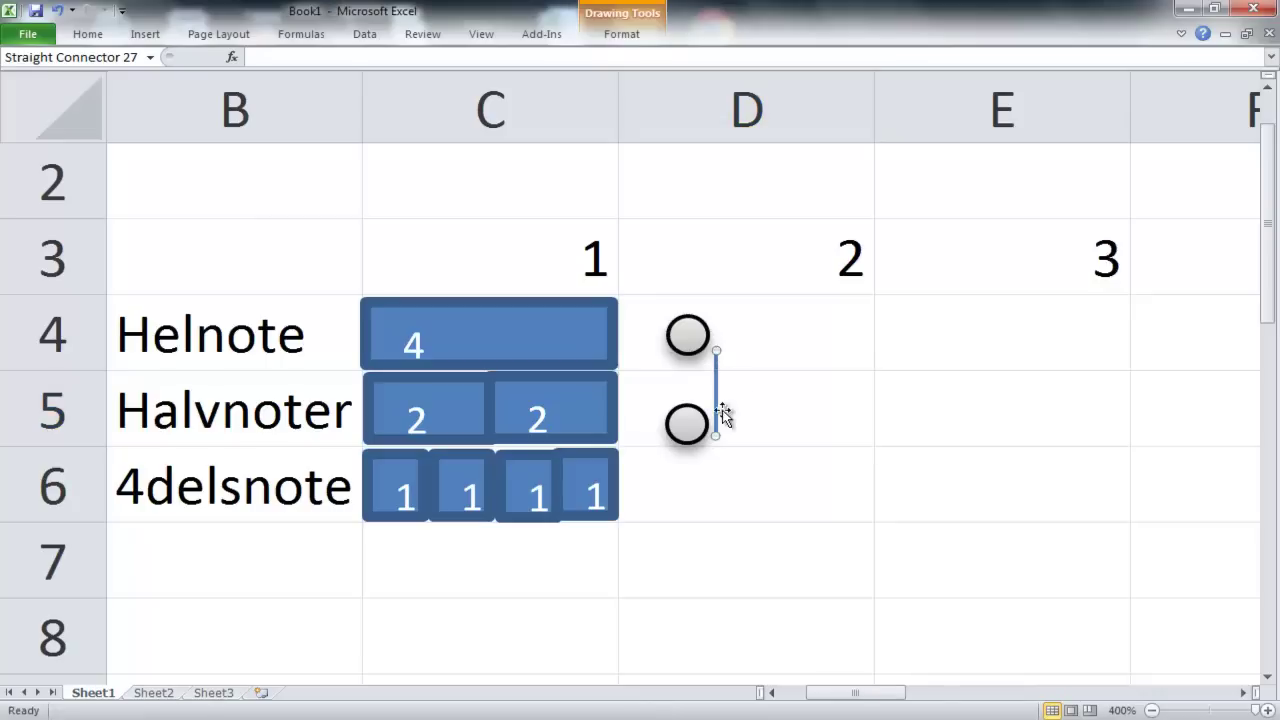
# - Make the stem black, snug it against the circle, and shift the whole-note circle left
pyautogui.click(104, 38)
pyautogui.click(627, 36)
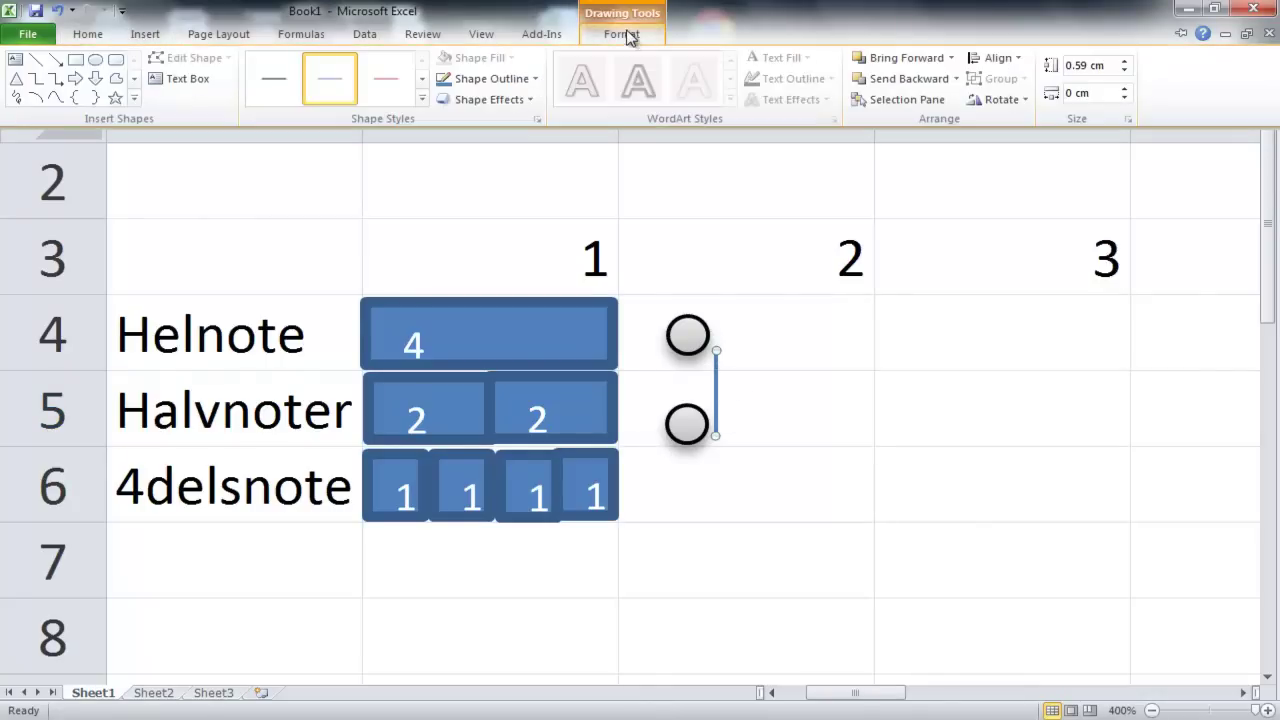
pyautogui.click(536, 79)
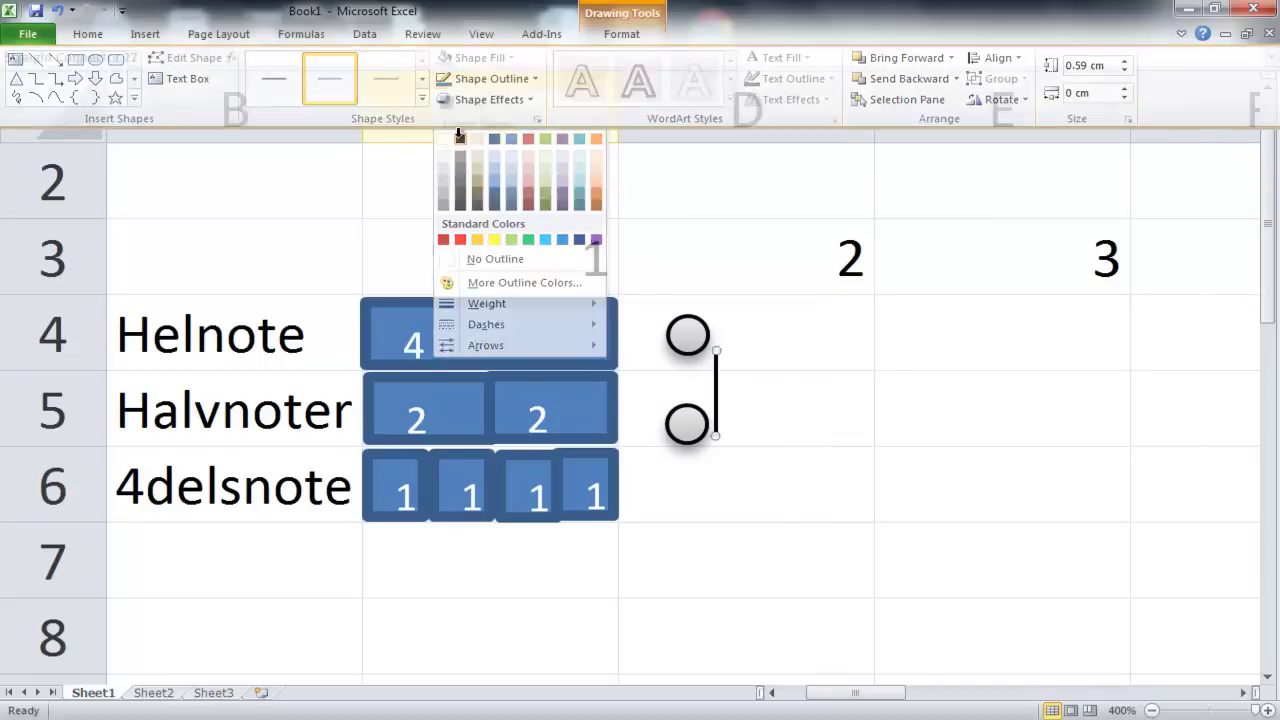
pyautogui.click(459, 141)
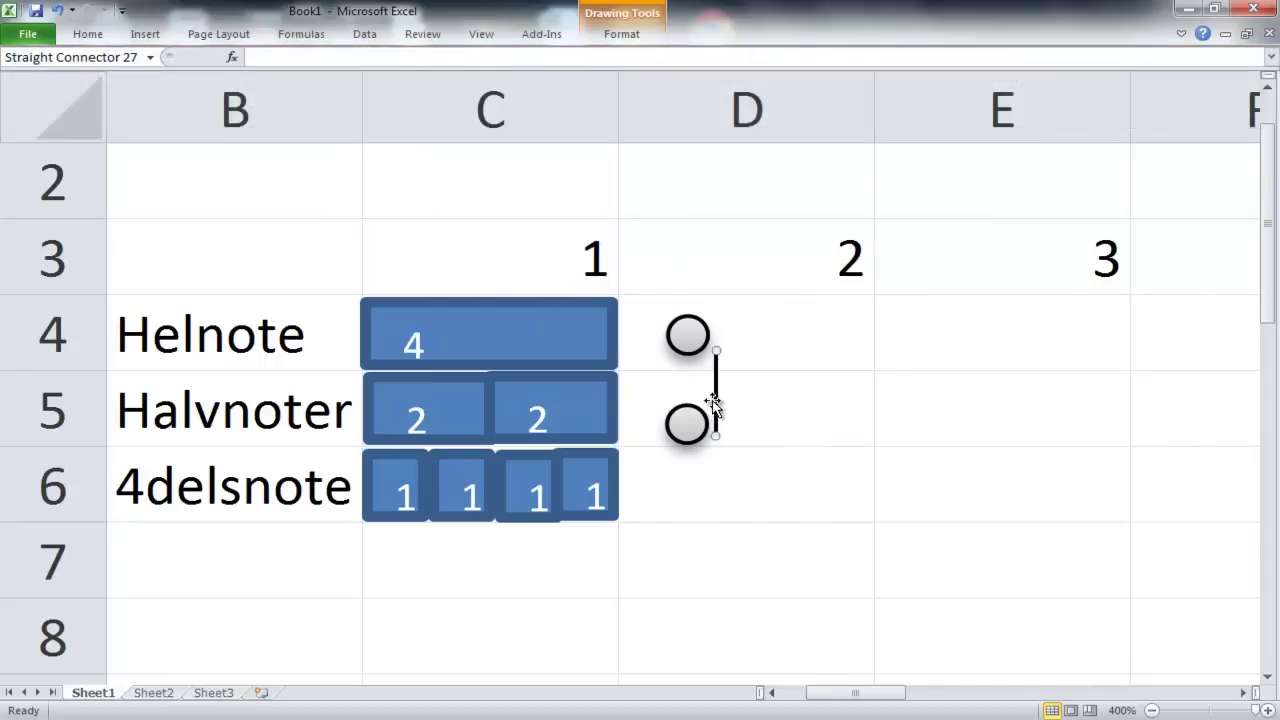
pyautogui.moveTo(715, 400); pyautogui.dragTo(709, 398)
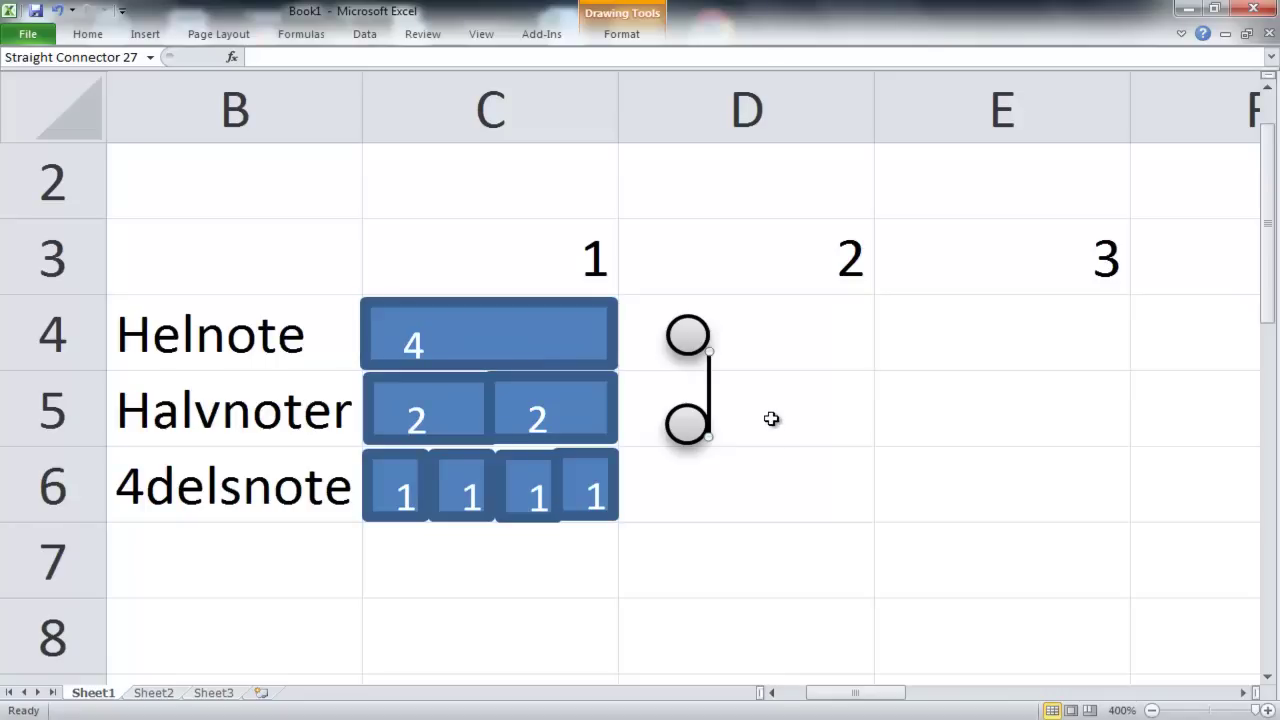
pyautogui.moveTo(686, 334); pyautogui.dragTo(657, 334)
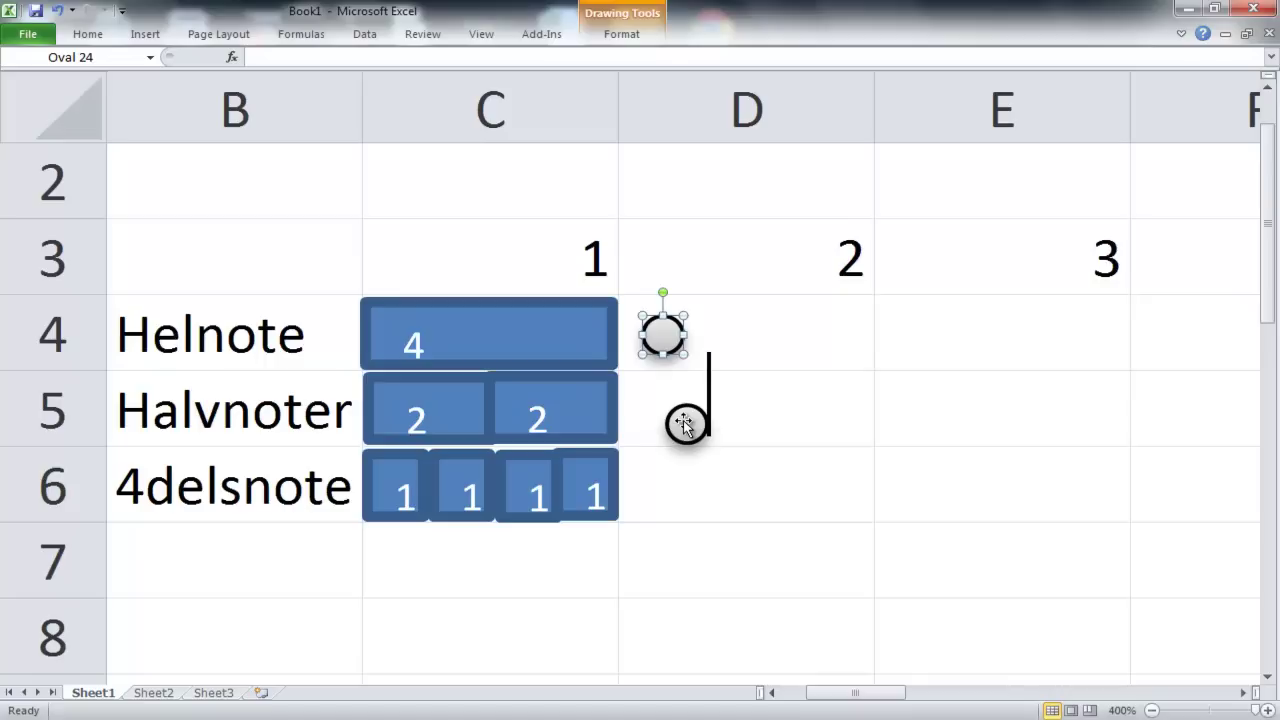
# - Duplicate the half note (head and stem) and place the copy beside it in row 5
pyautogui.click(684, 422)
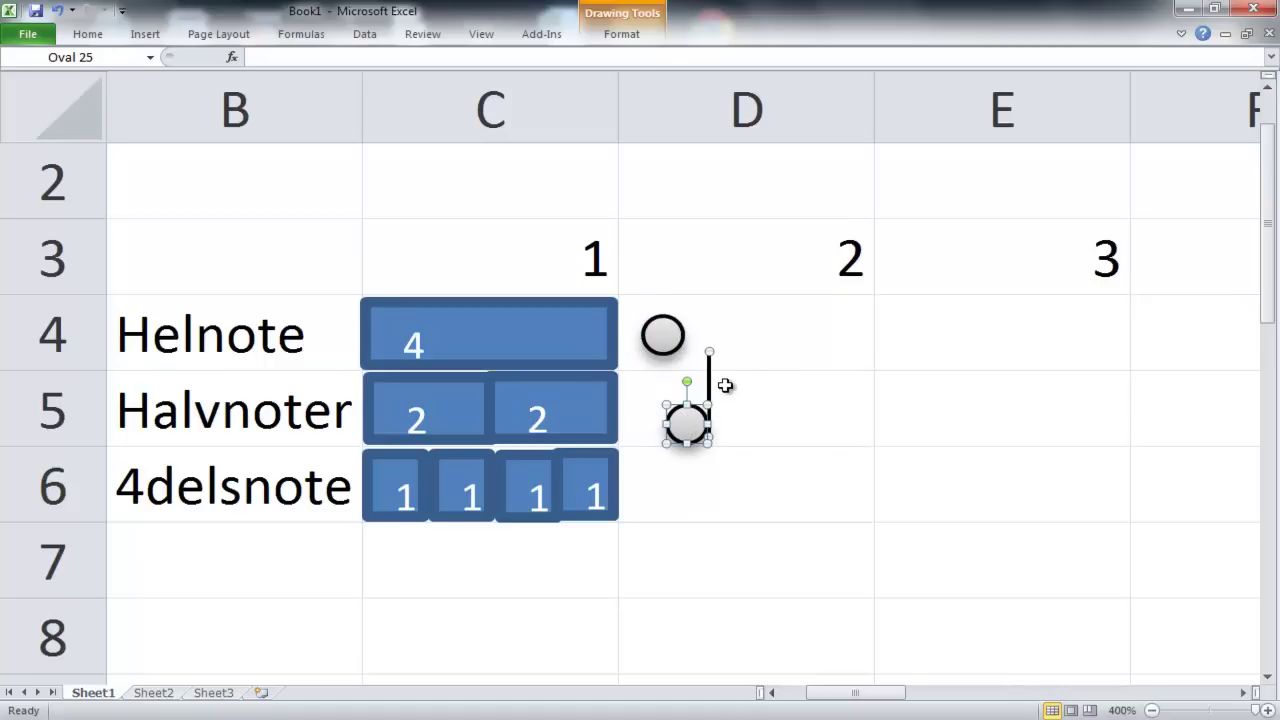
pyautogui.keyDown('shift'); pyautogui.click(709, 385); pyautogui.keyUp('shift')
pyautogui.hotkey('ctrl', 'd')
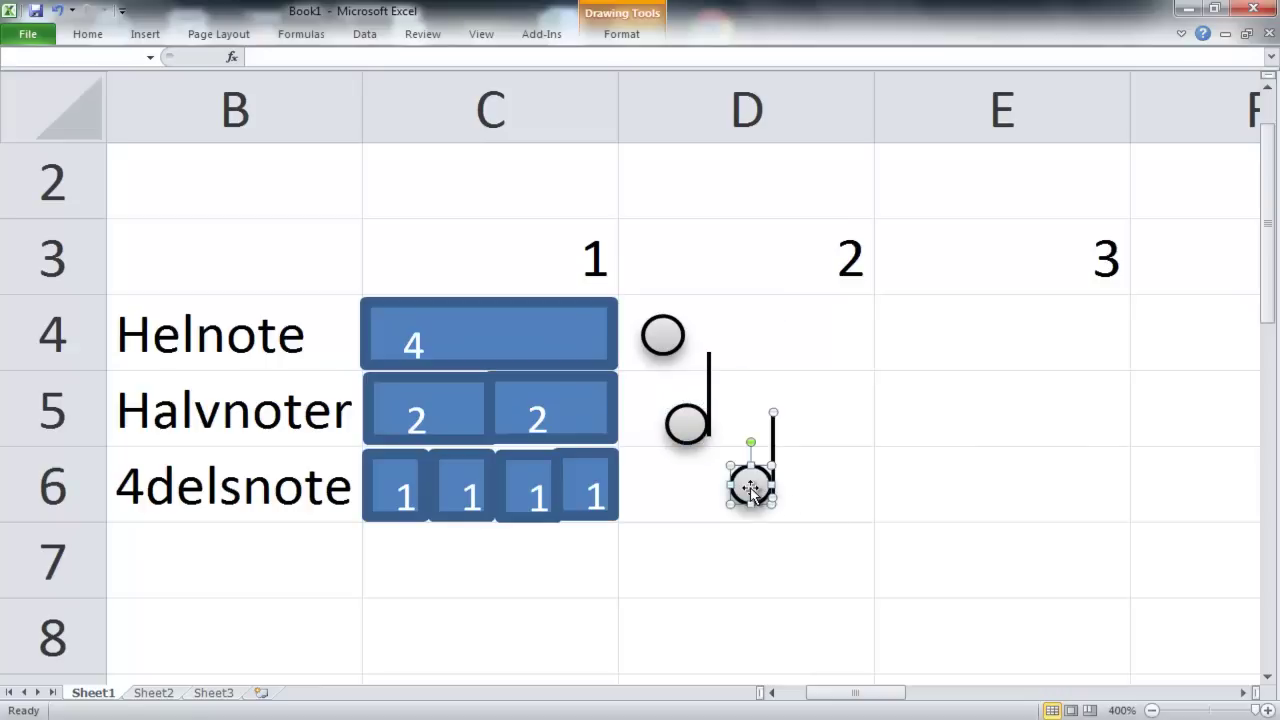
pyautogui.moveTo(750, 487); pyautogui.dragTo(757, 428)
pyautogui.click(828, 437)
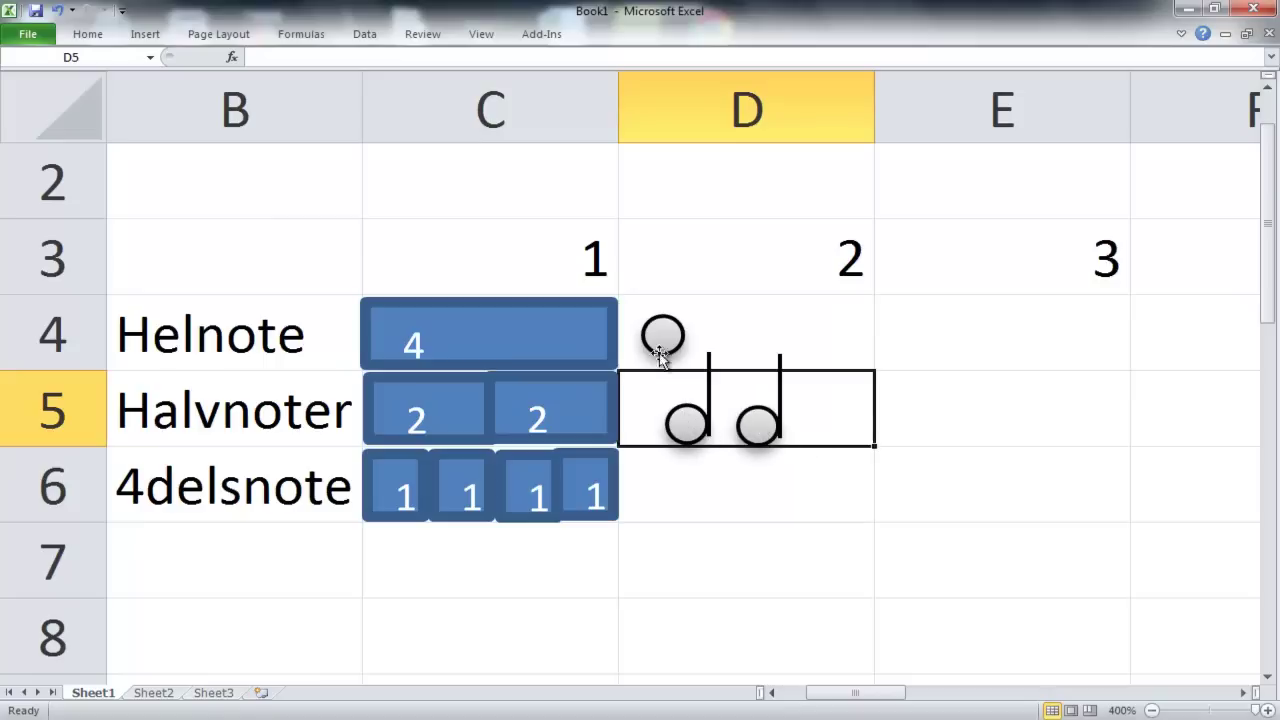
# - Duplicate the second half note and move the copy down into row 6
pyautogui.click(757, 429)
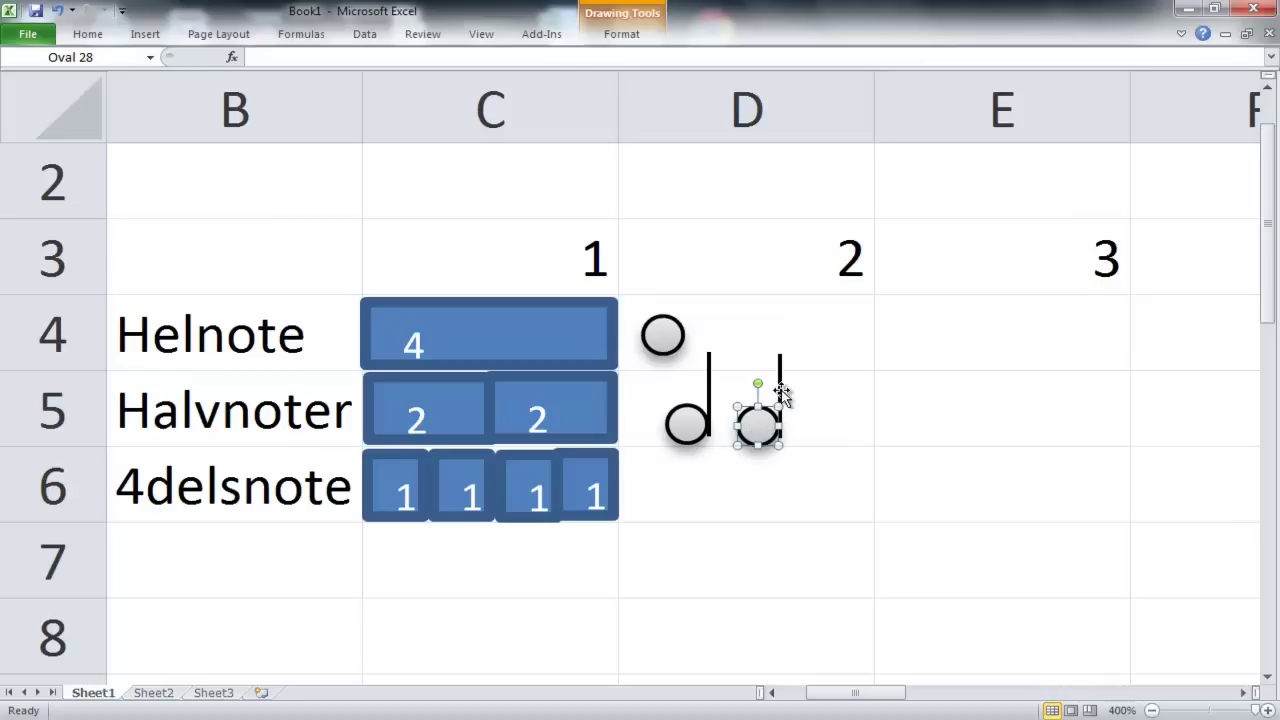
pyautogui.keyDown('shift'); pyautogui.click(780, 390); pyautogui.keyUp('shift')
pyautogui.hotkey('ctrl', 'd')
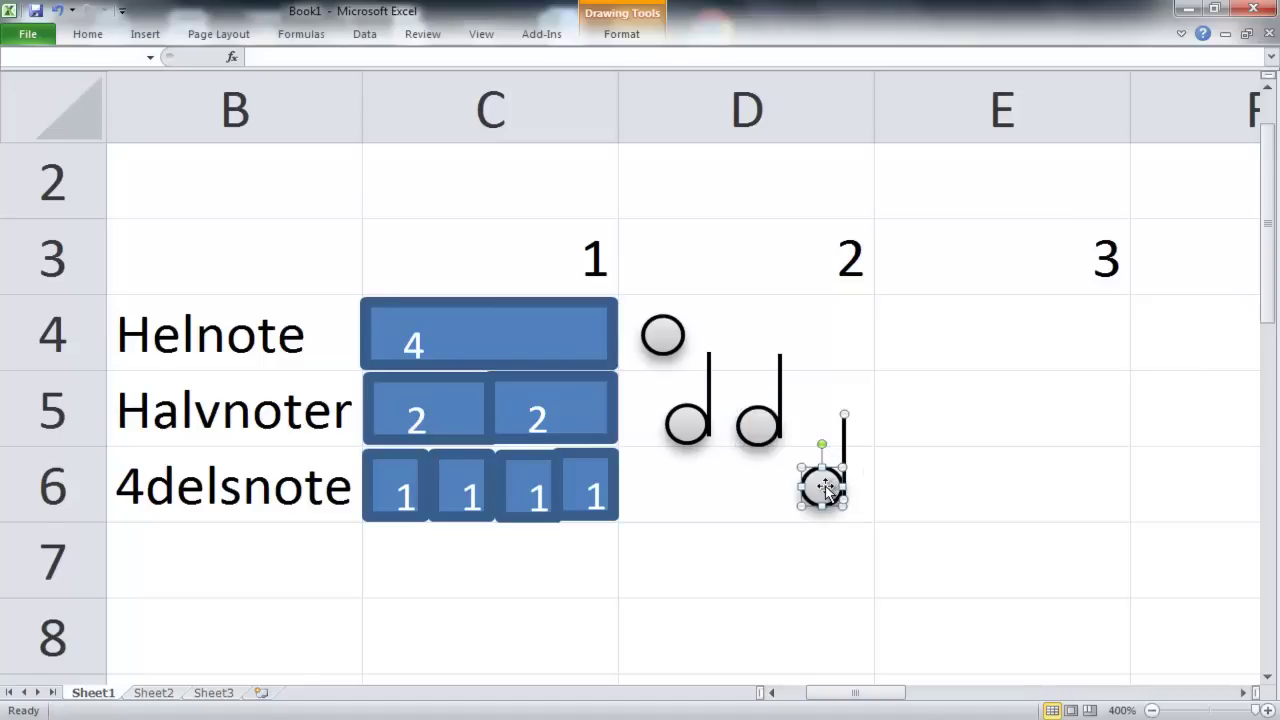
pyautogui.moveTo(824, 486)
pyautogui.mouseDown()
pyautogui.moveTo(700, 514)
pyautogui.moveTo(700, 500)
pyautogui.mouseUp()
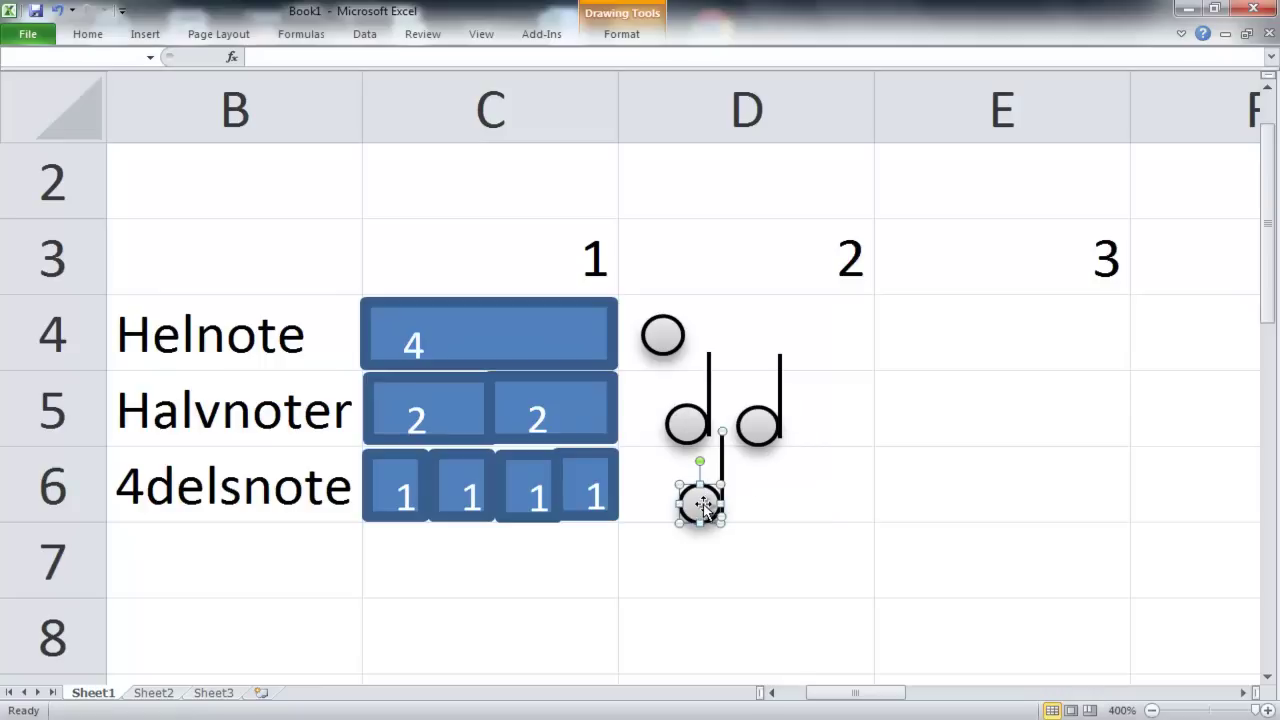
pyautogui.click(798, 506)
# - Fill the row 6 note head solid black, then nudge it slightly down
pyautogui.click(701, 505)
pyautogui.click(622, 38)
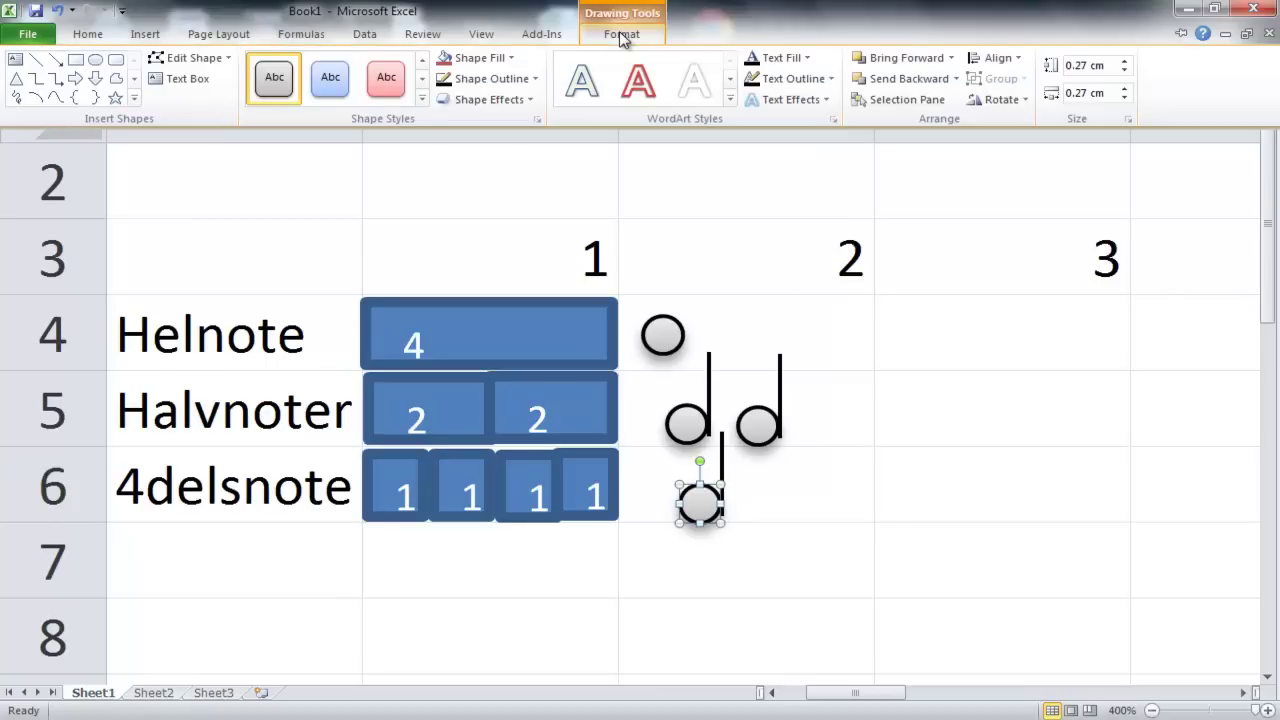
pyautogui.click(508, 58)
pyautogui.click(460, 118)
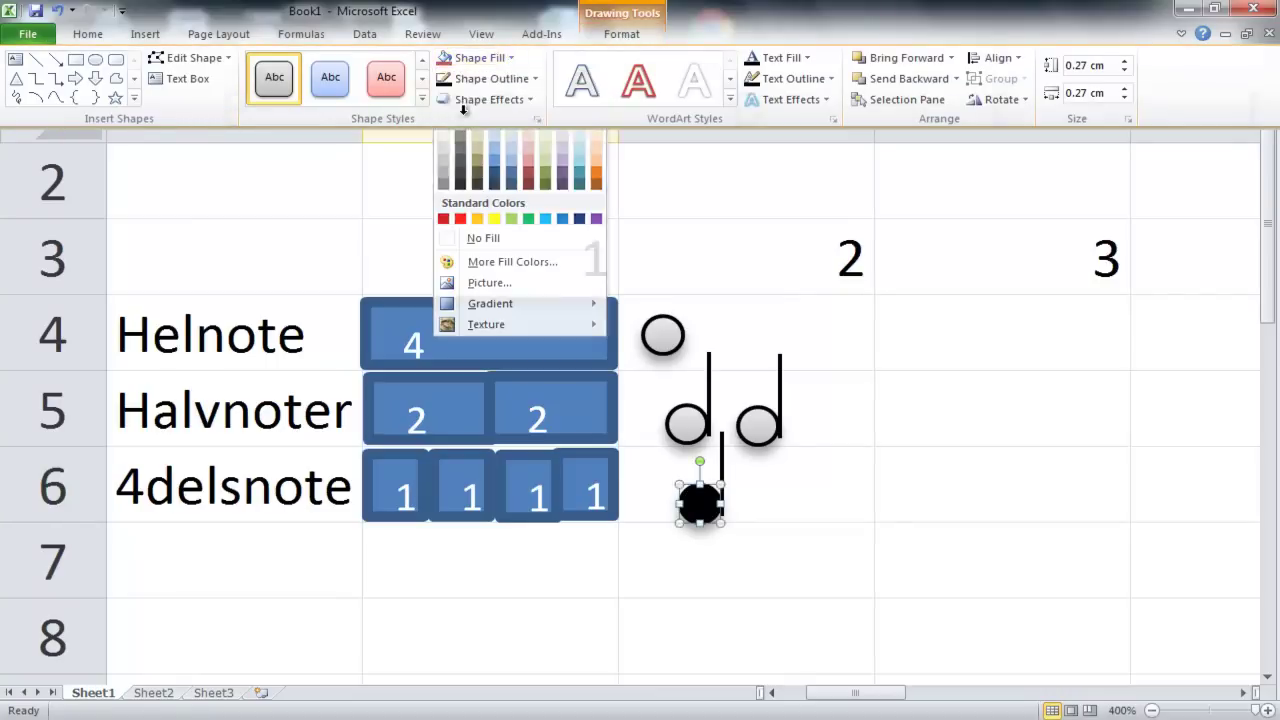
pyautogui.click(757, 511)
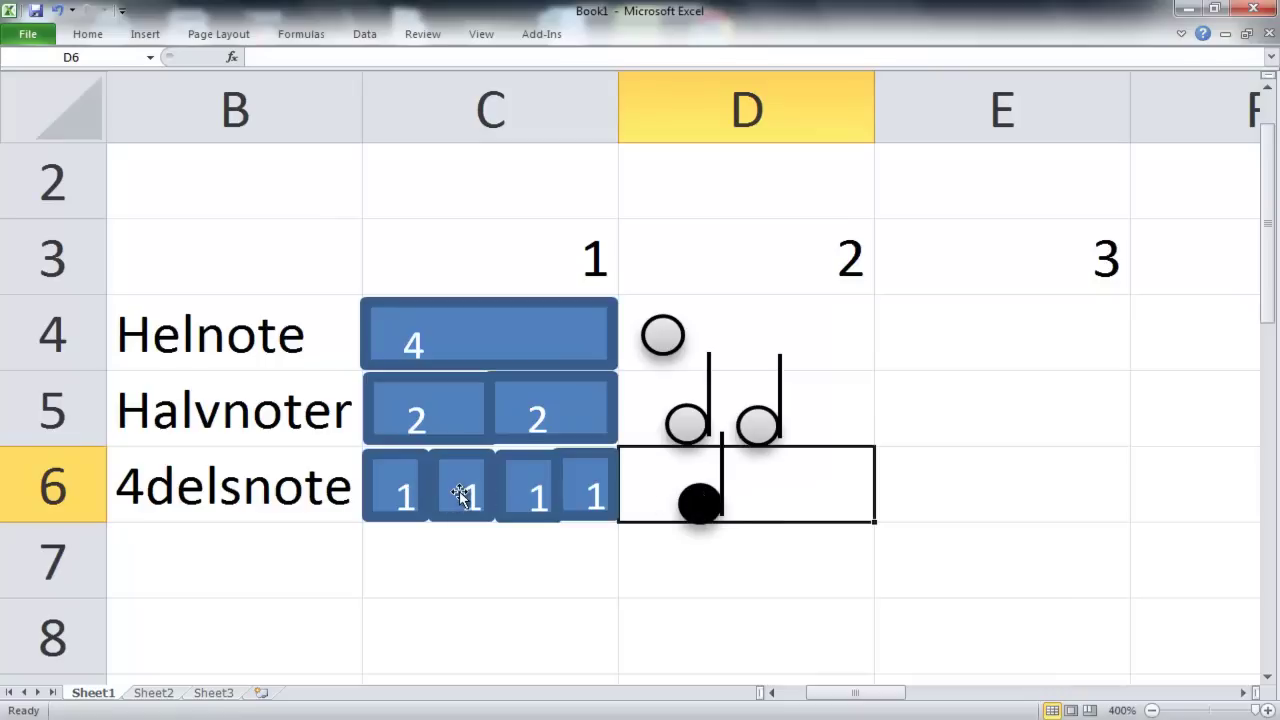
pyautogui.moveTo(696, 498); pyautogui.dragTo(699, 508)
pyautogui.click(699, 508)
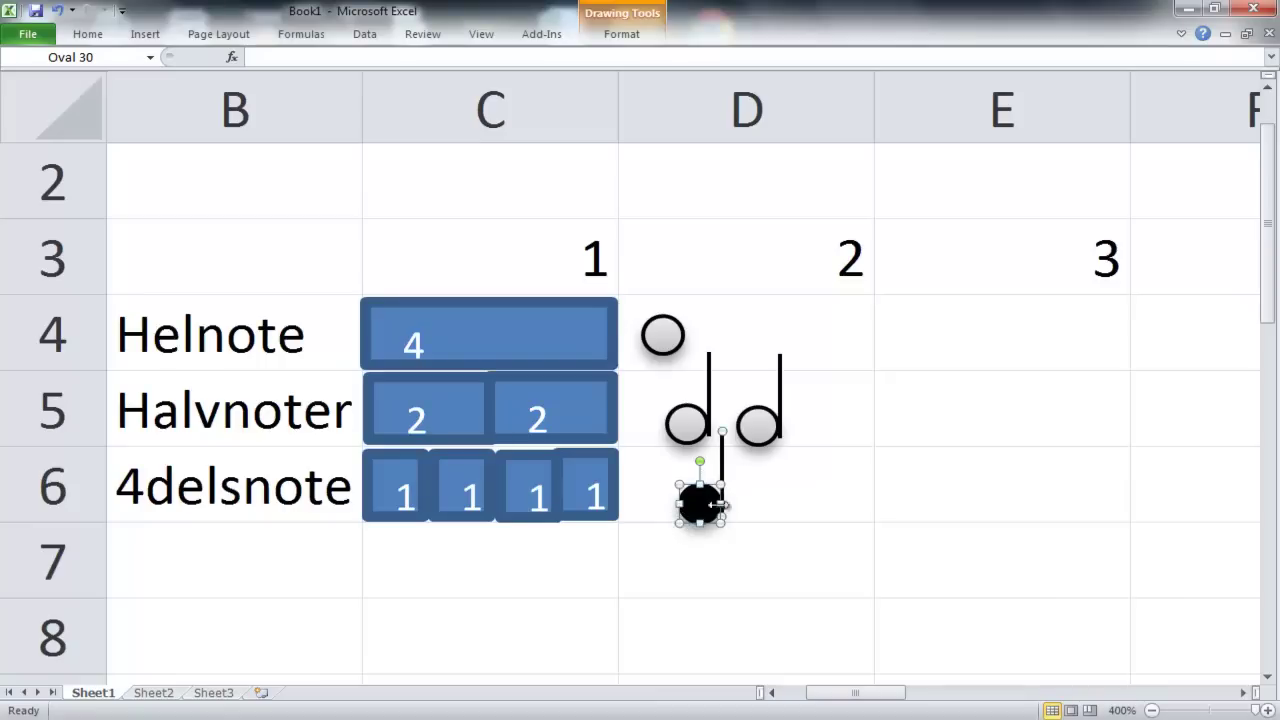
# - Duplicate the stemmed black quarter note and move the copies up beside it in row 6
pyautogui.keyDown('shift'); pyautogui.click(722, 468); pyautogui.keyUp('shift')
pyautogui.hotkey('ctrl', 'd')
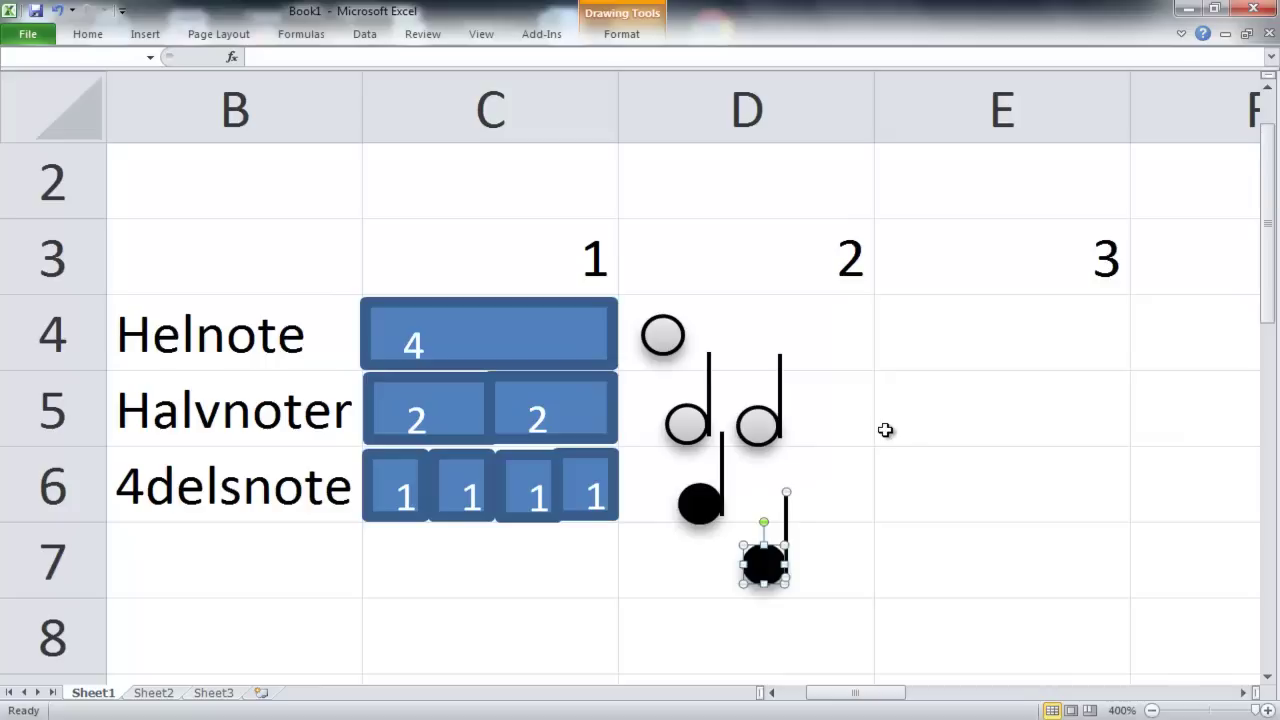
pyautogui.hotkey('ctrl', 'd')
pyautogui.hotkey('ctrl', 'd')
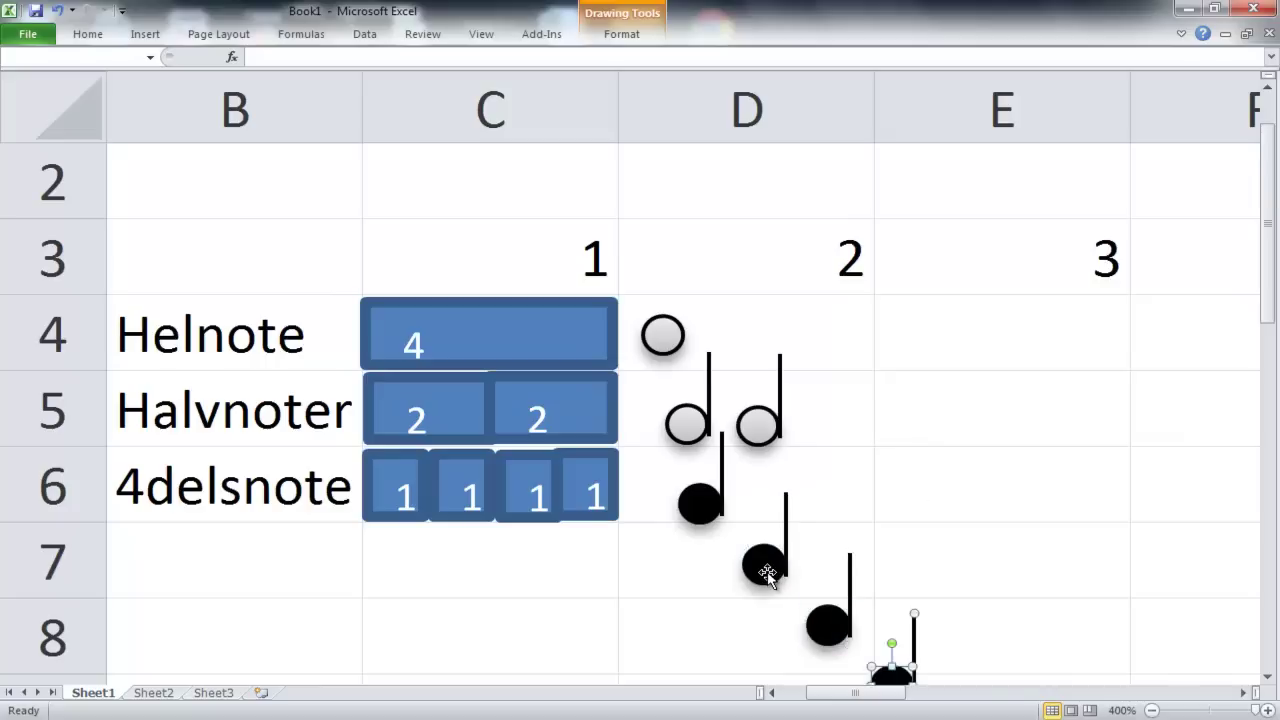
pyautogui.click(766, 573)
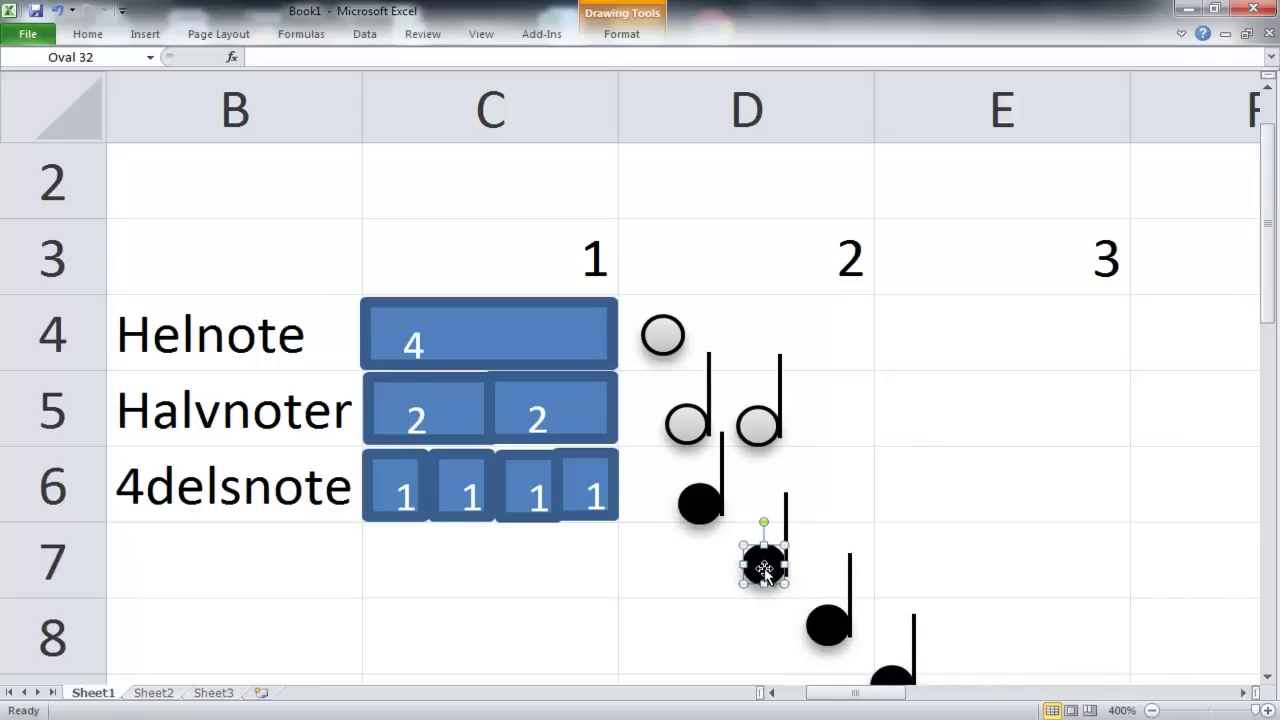
pyautogui.keyDown('shift'); pyautogui.click(786, 537); pyautogui.keyUp('shift')
pyautogui.moveTo(760, 570); pyautogui.dragTo(758, 506)
pyautogui.click(824, 623)
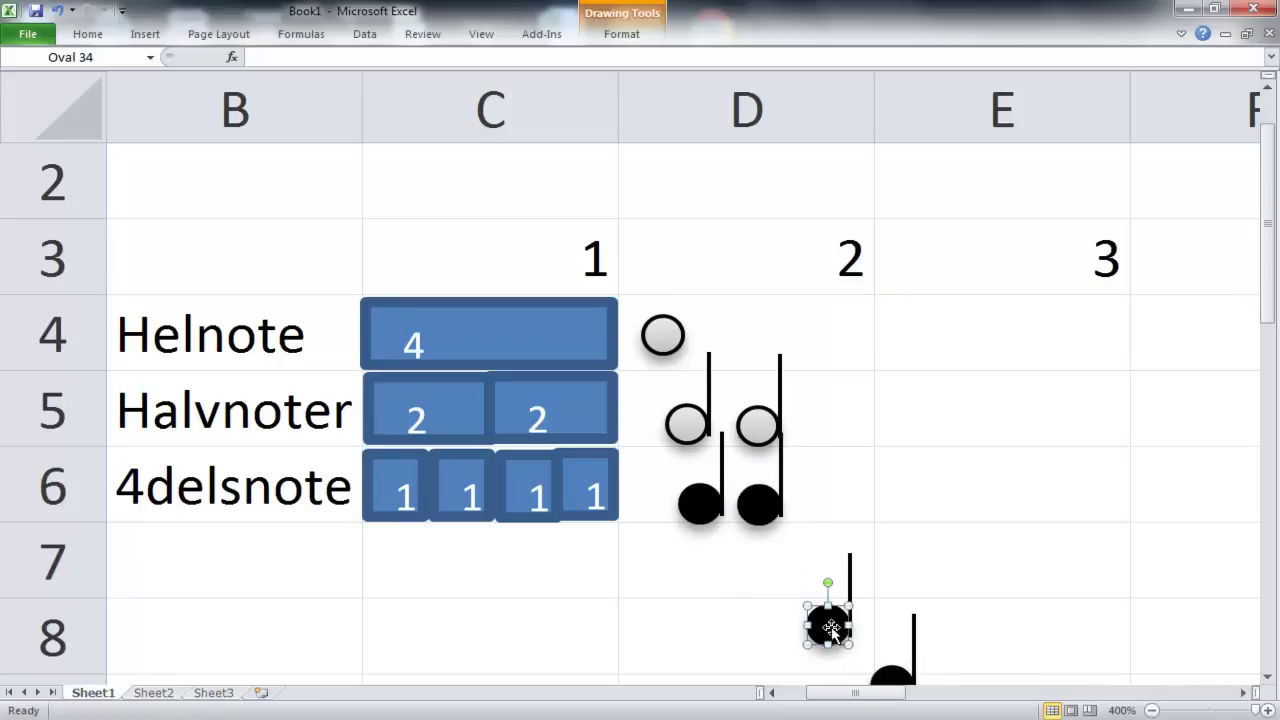
pyautogui.moveTo(851, 583); pyautogui.dragTo(671, 463)
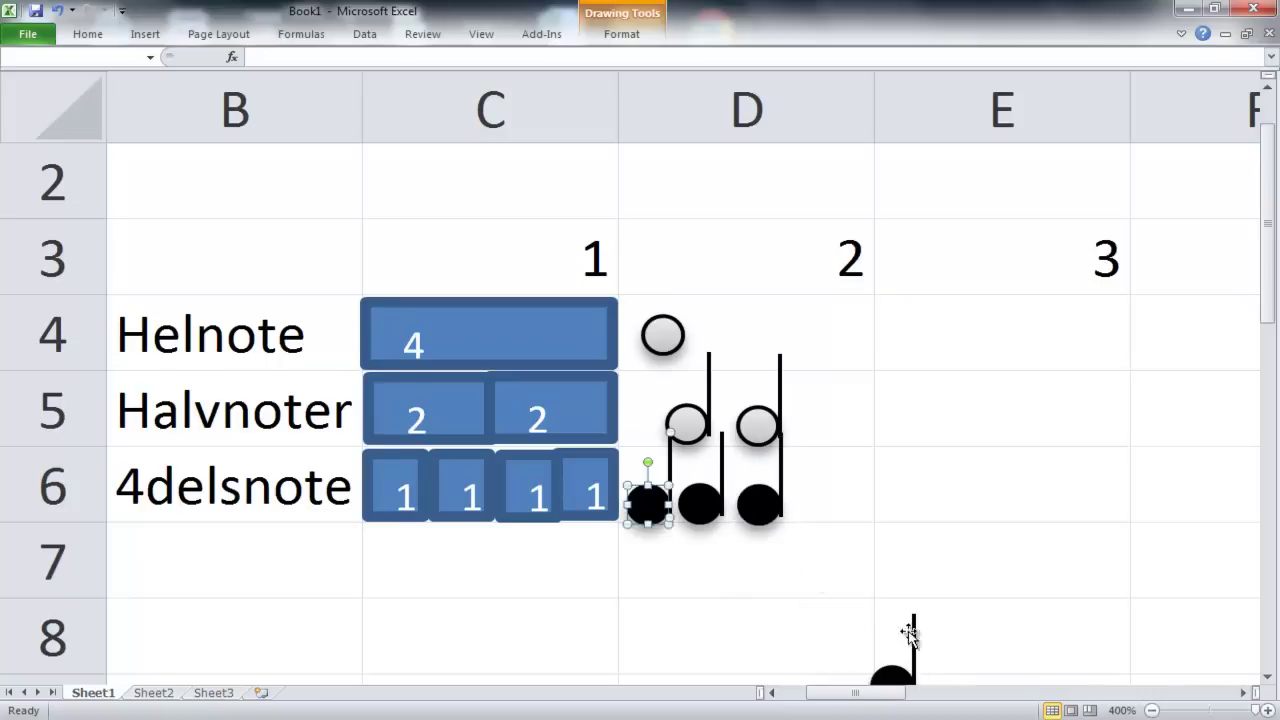
pyautogui.click(892, 675)
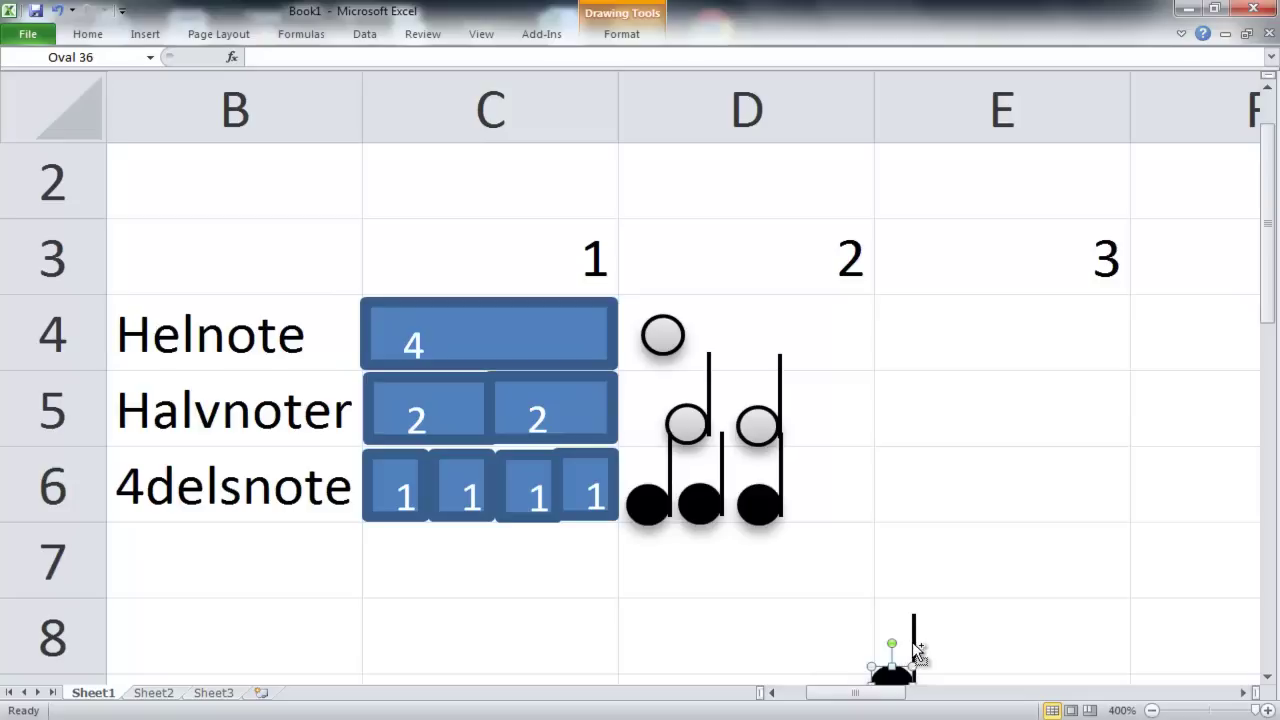
pyautogui.moveTo(895, 662); pyautogui.dragTo(821, 492)
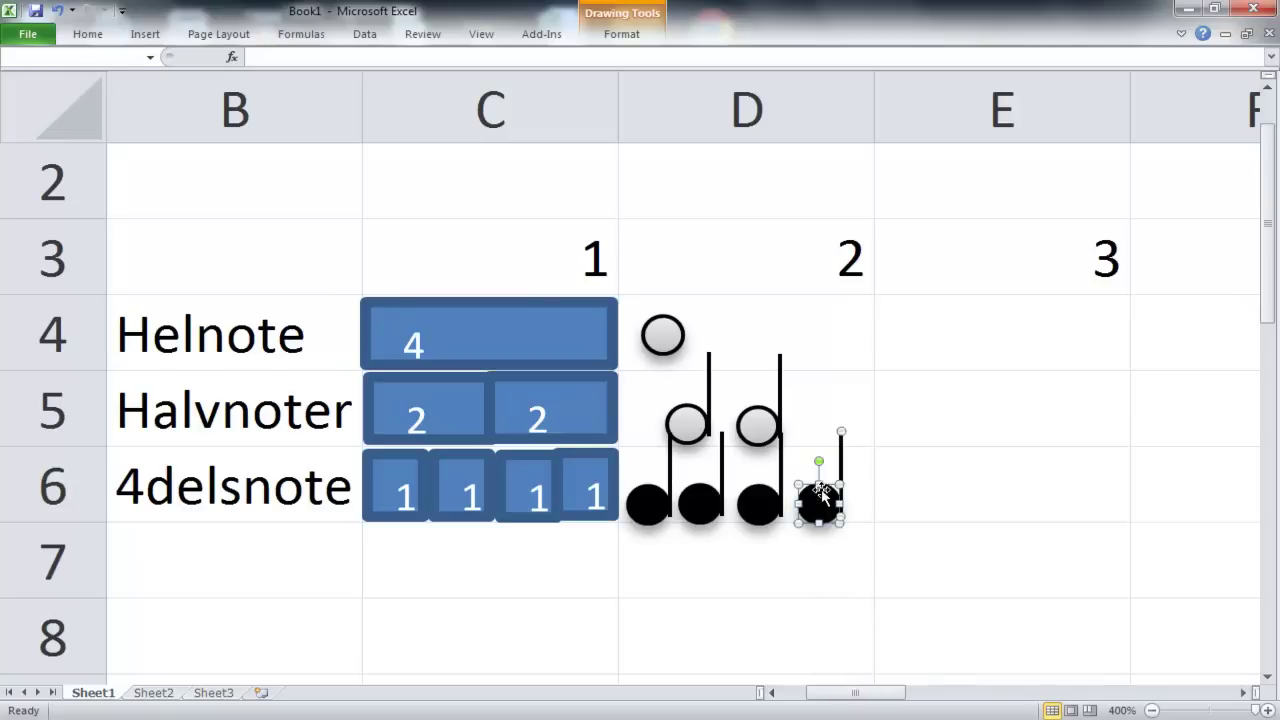
pyautogui.click(855, 558)
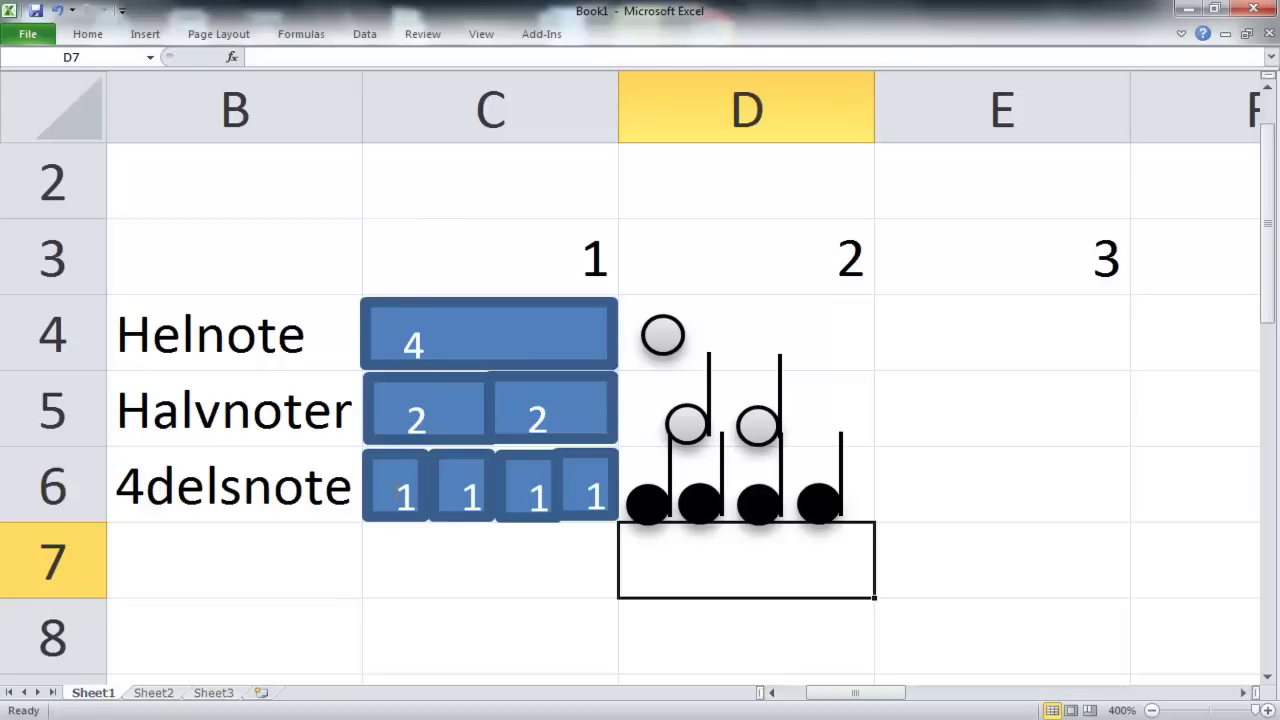
# - Narrow the first '1' bar in row 6 to half width and place a duplicate beside it
pyautogui.click(395, 490)
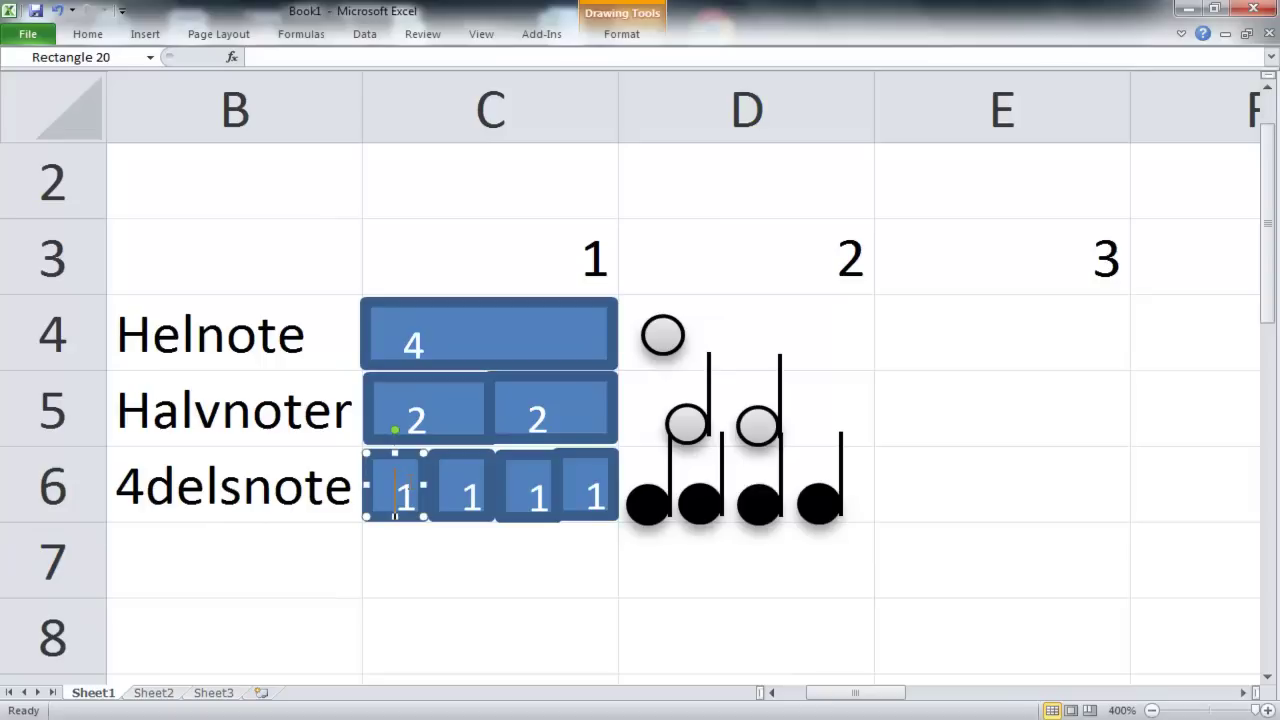
pyautogui.moveTo(423, 484); pyautogui.dragTo(393, 484)
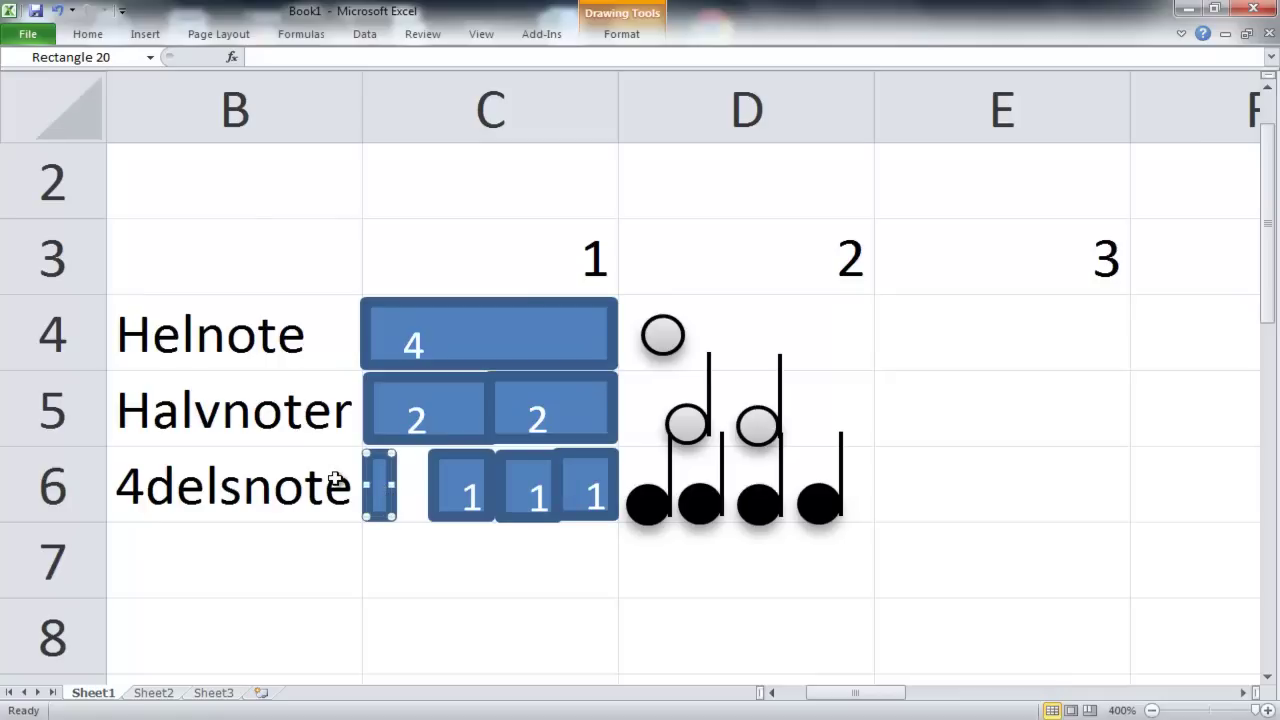
pyautogui.hotkey('ctrl', 'v')
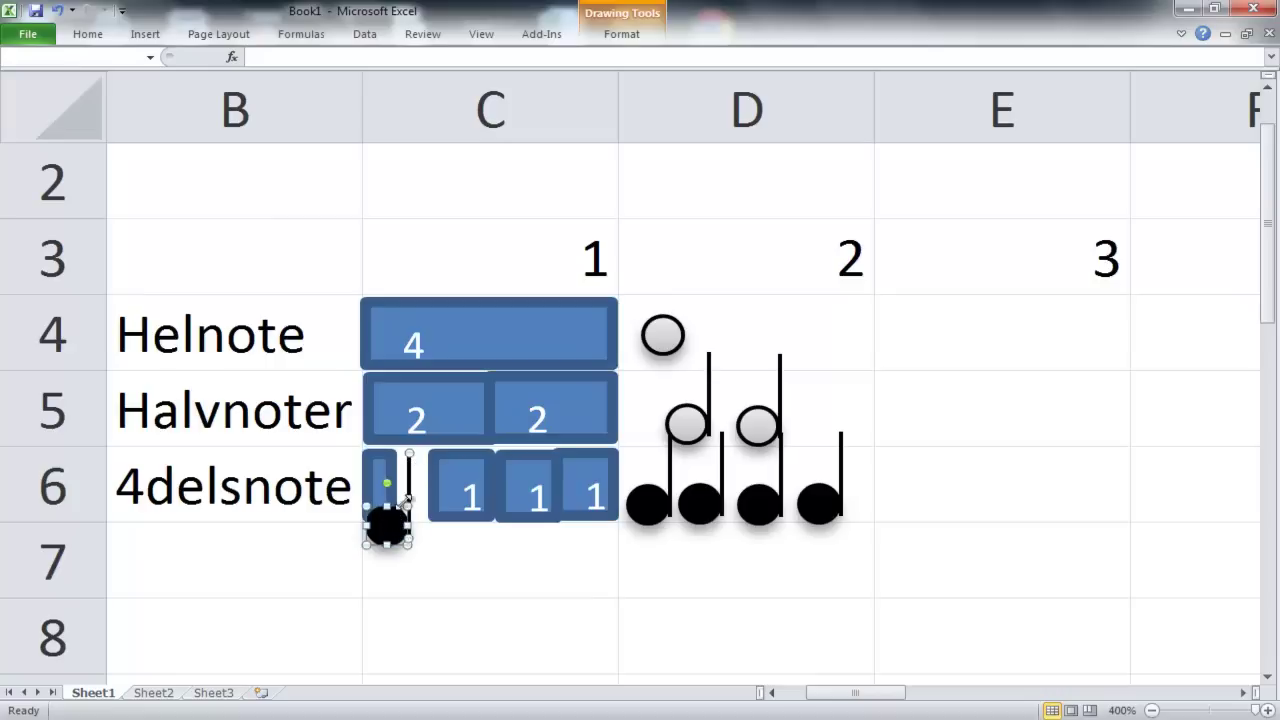
pyautogui.press('Delete')
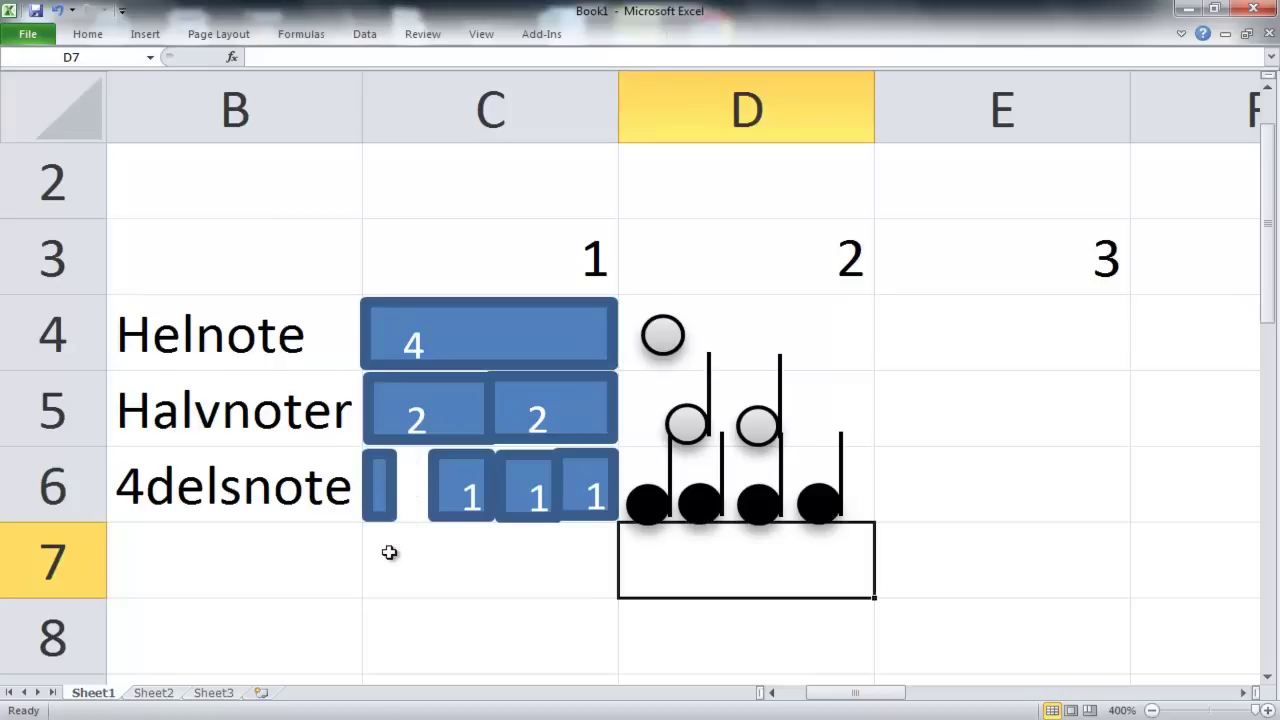
pyautogui.click(385, 513)
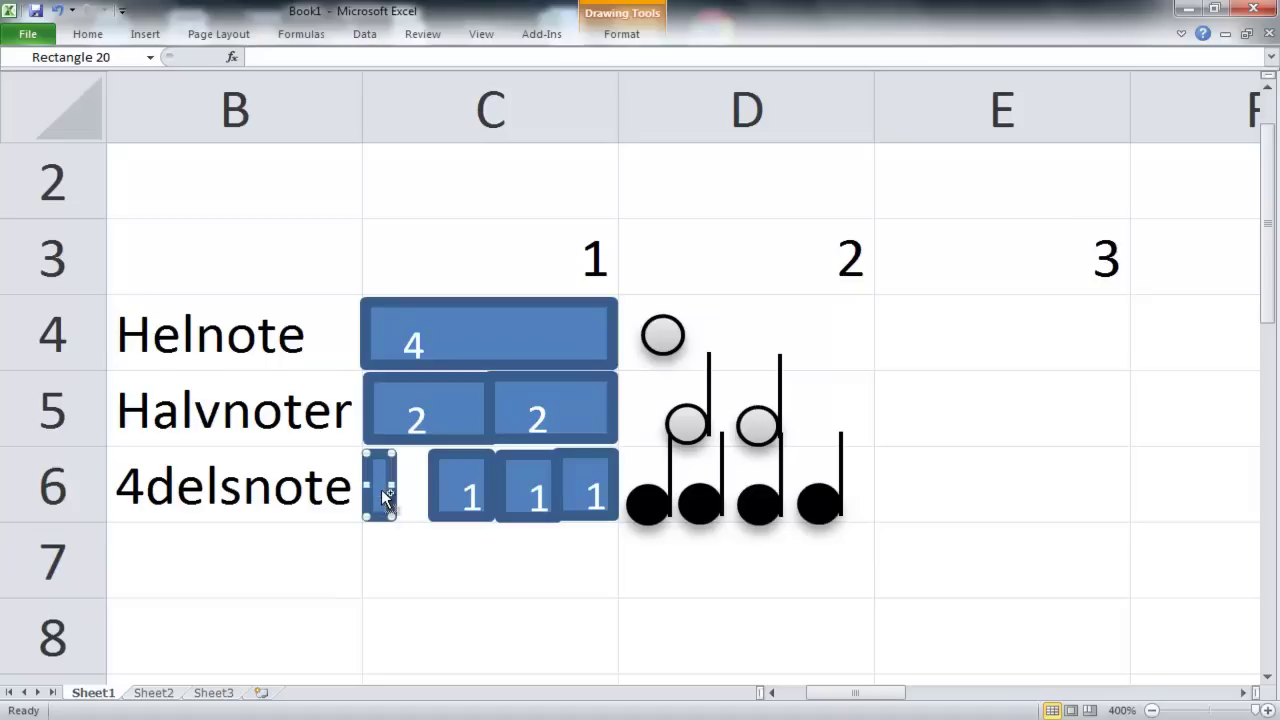
pyautogui.hotkey('ctrl', 'd')
pyautogui.moveTo(443, 570); pyautogui.dragTo(412, 512)
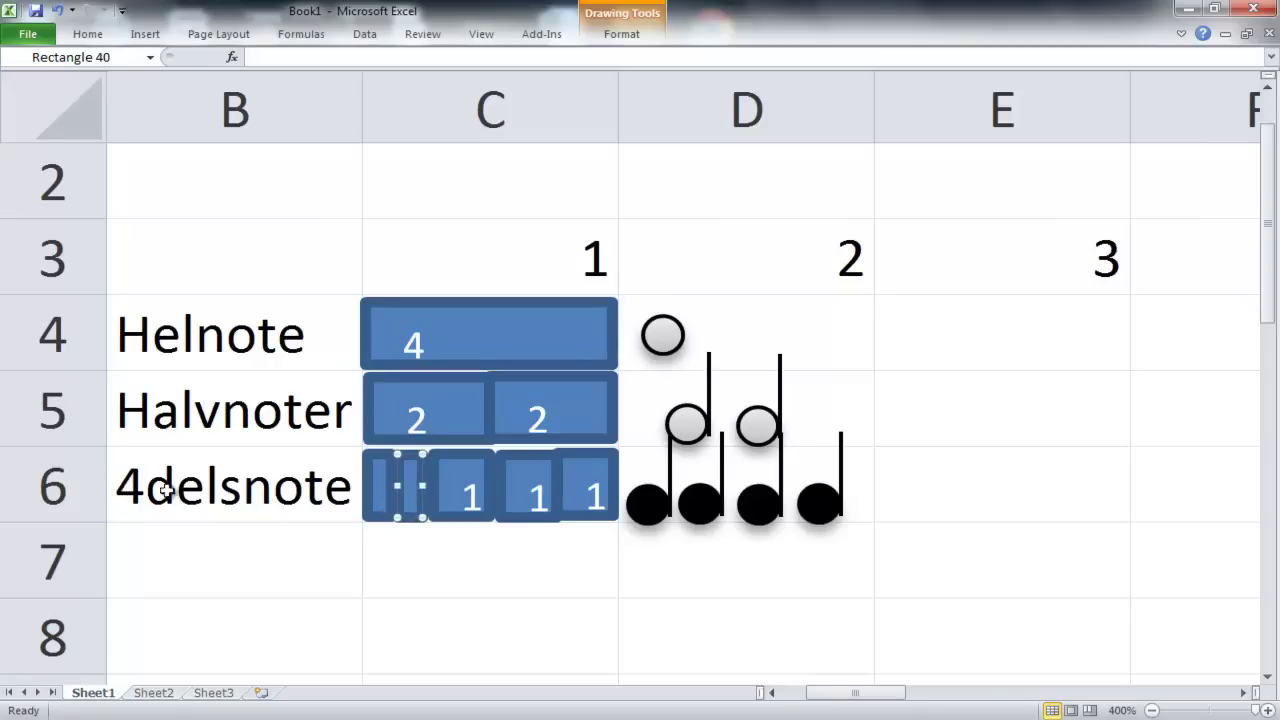
# - Enter the label '8delsnote' in cell B7
pyautogui.click(146, 556)
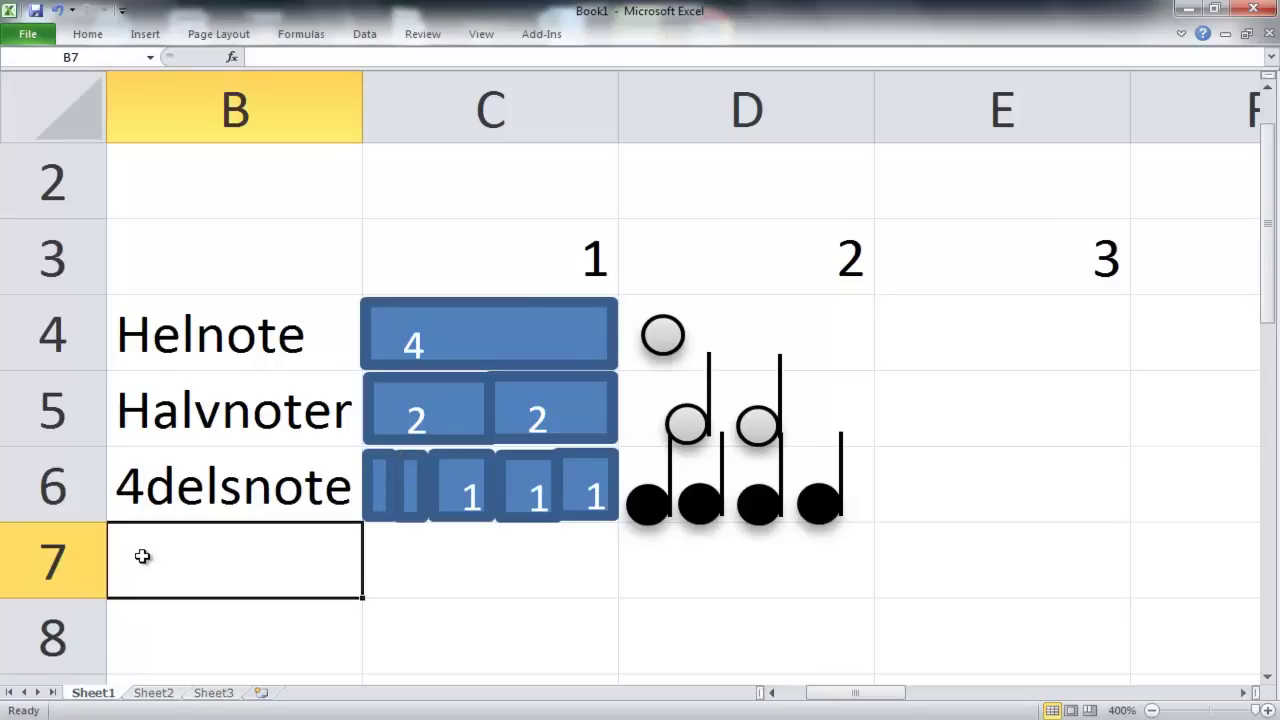
pyautogui.write('8')
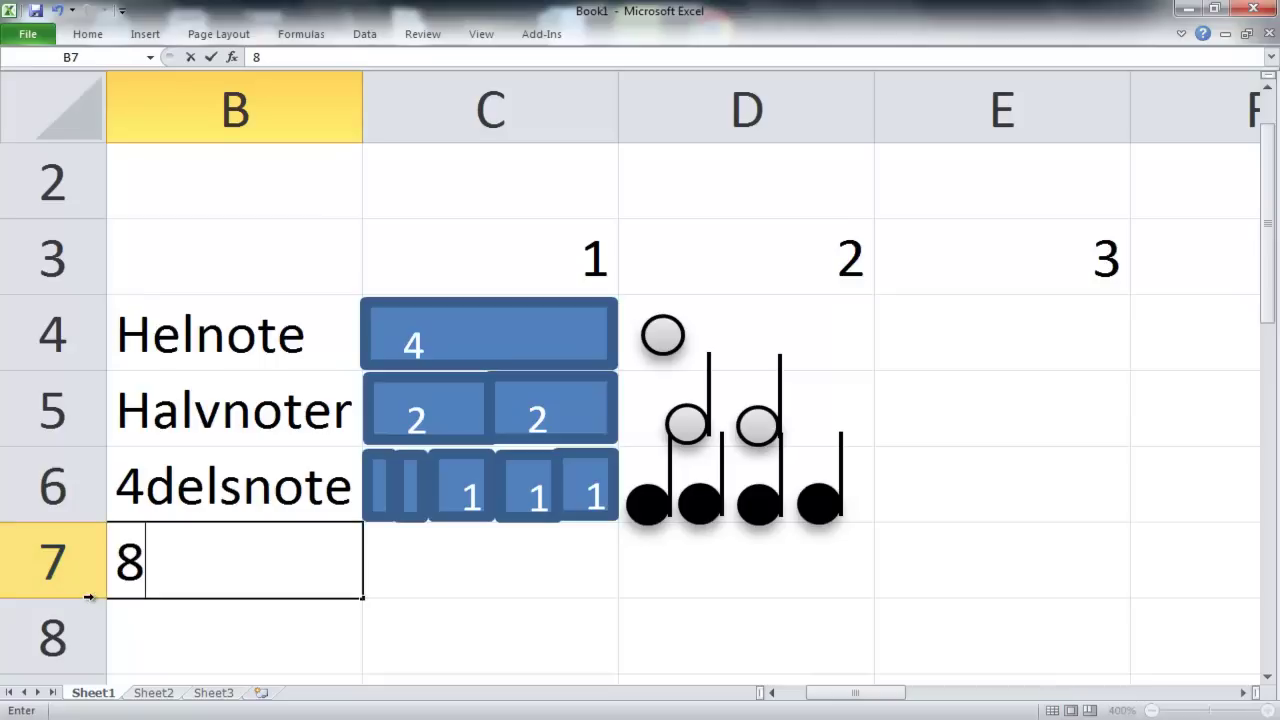
pyautogui.write('delsnote')
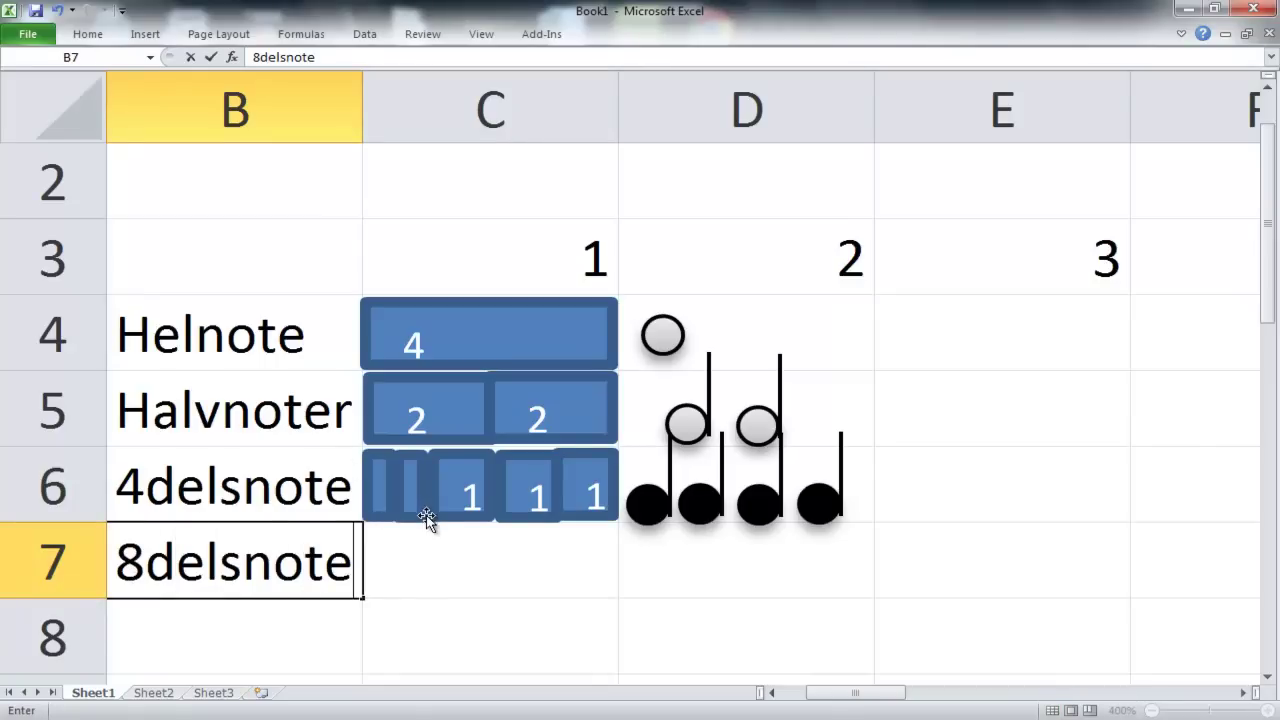
pyautogui.click(819, 505)
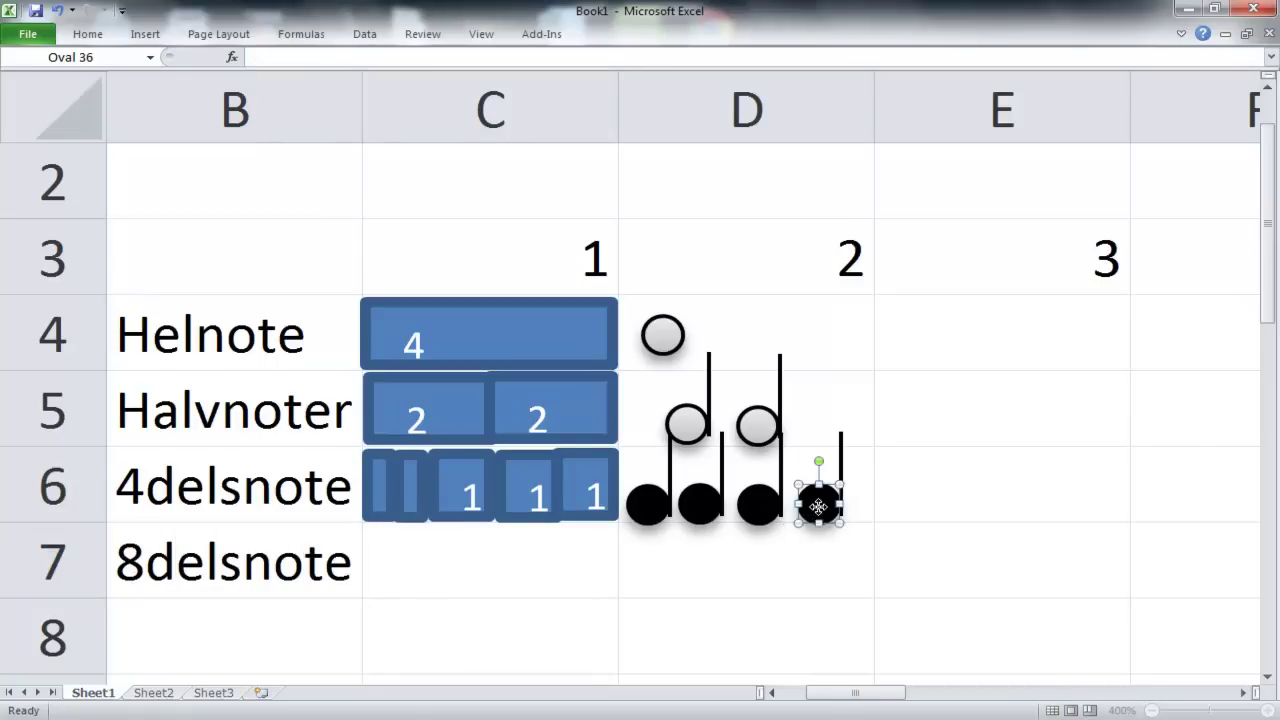
# - Duplicate the last stemmed black quarter note and drop the copy at the start of row 7 in column C
pyautogui.keyDown('shift'); pyautogui.click(840, 472); pyautogui.keyUp('shift')
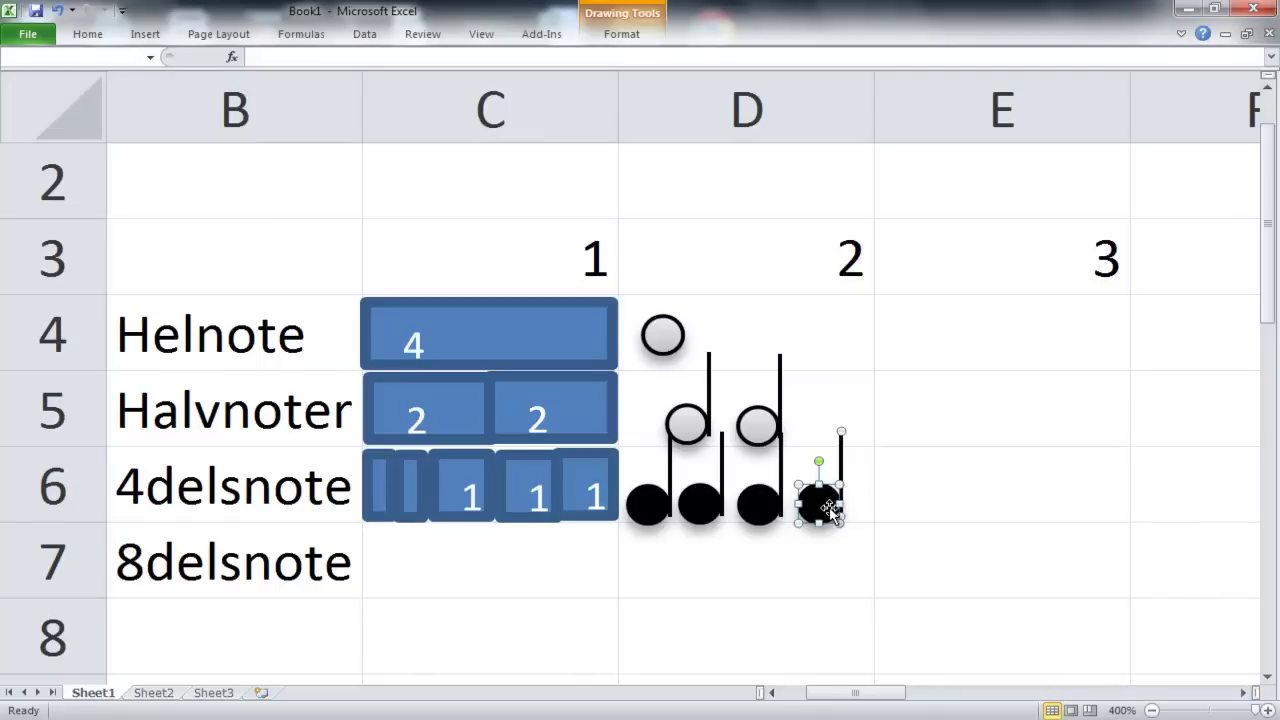
pyautogui.hotkey('ctrl', 'd')
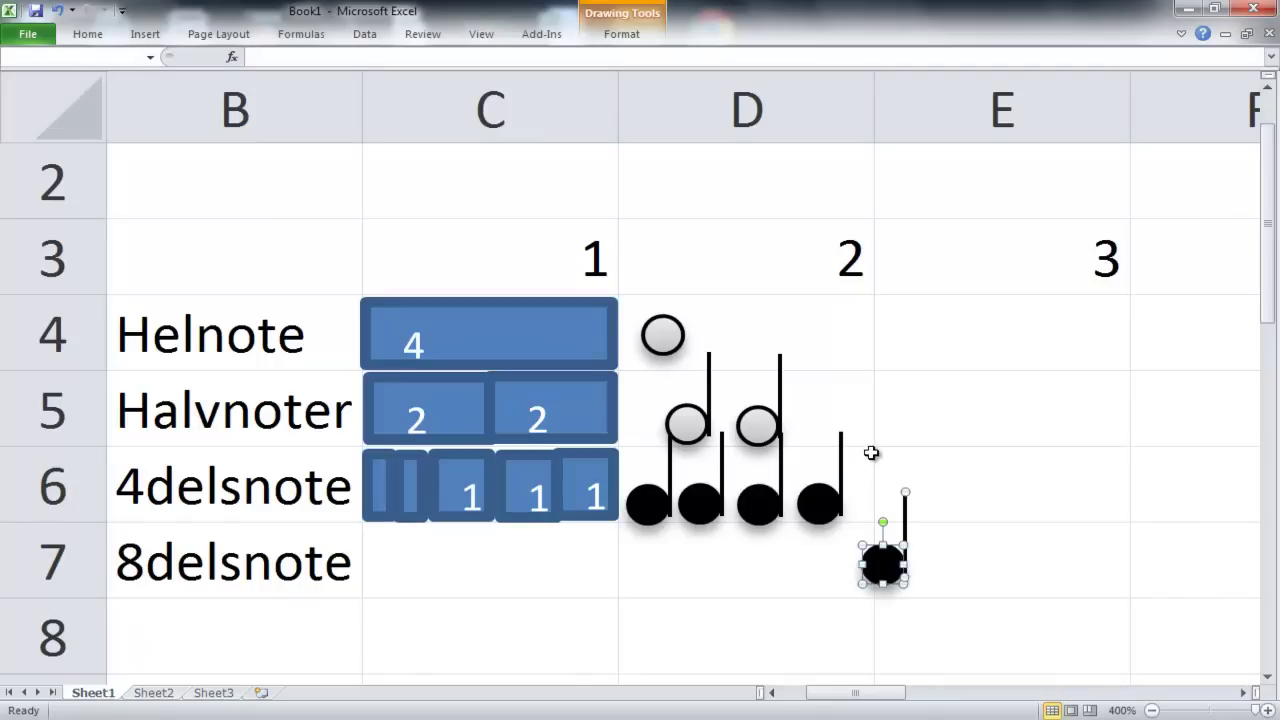
pyautogui.moveTo(882, 567); pyautogui.dragTo(395, 597)
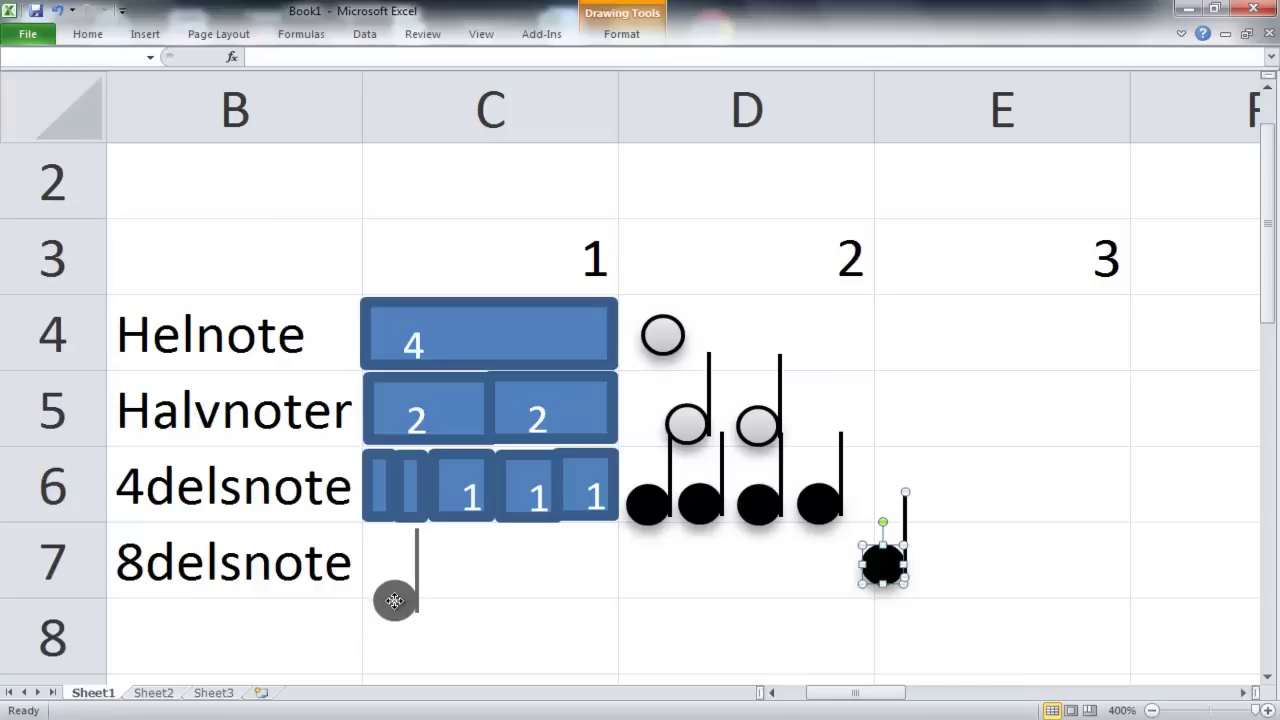
pyautogui.moveTo(395, 597); pyautogui.dragTo(392, 600)
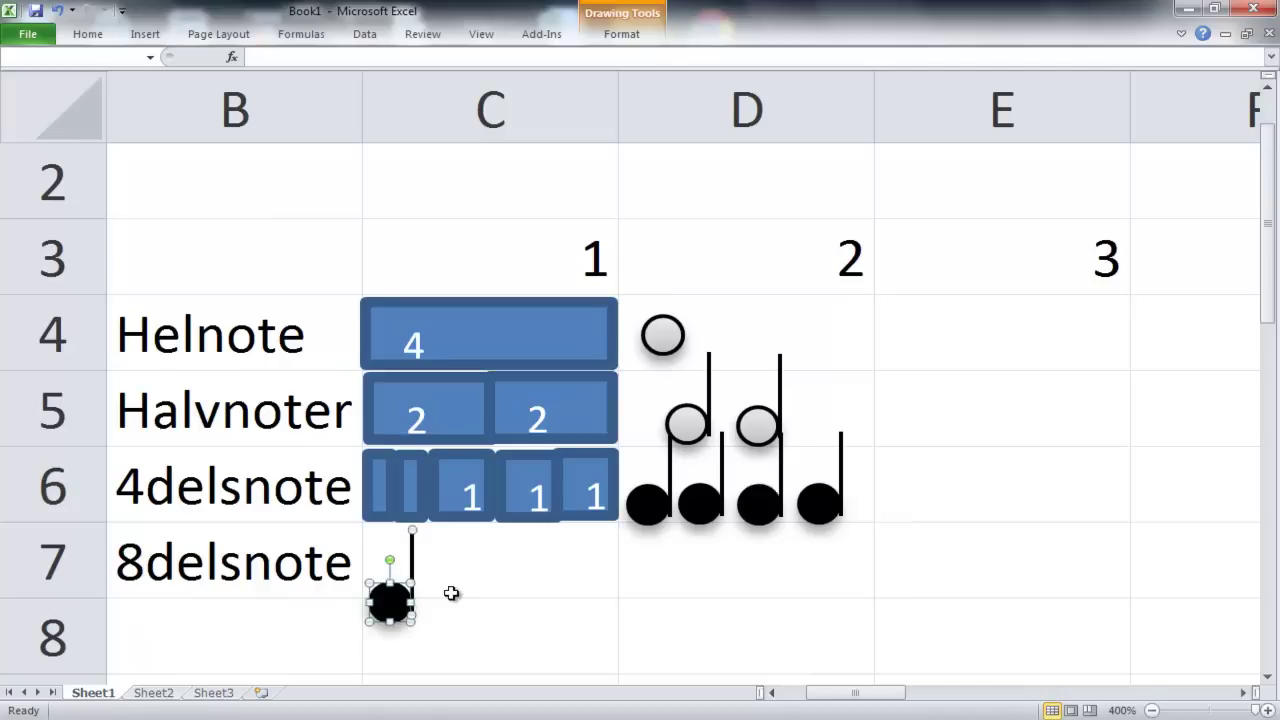
pyautogui.click(457, 587)
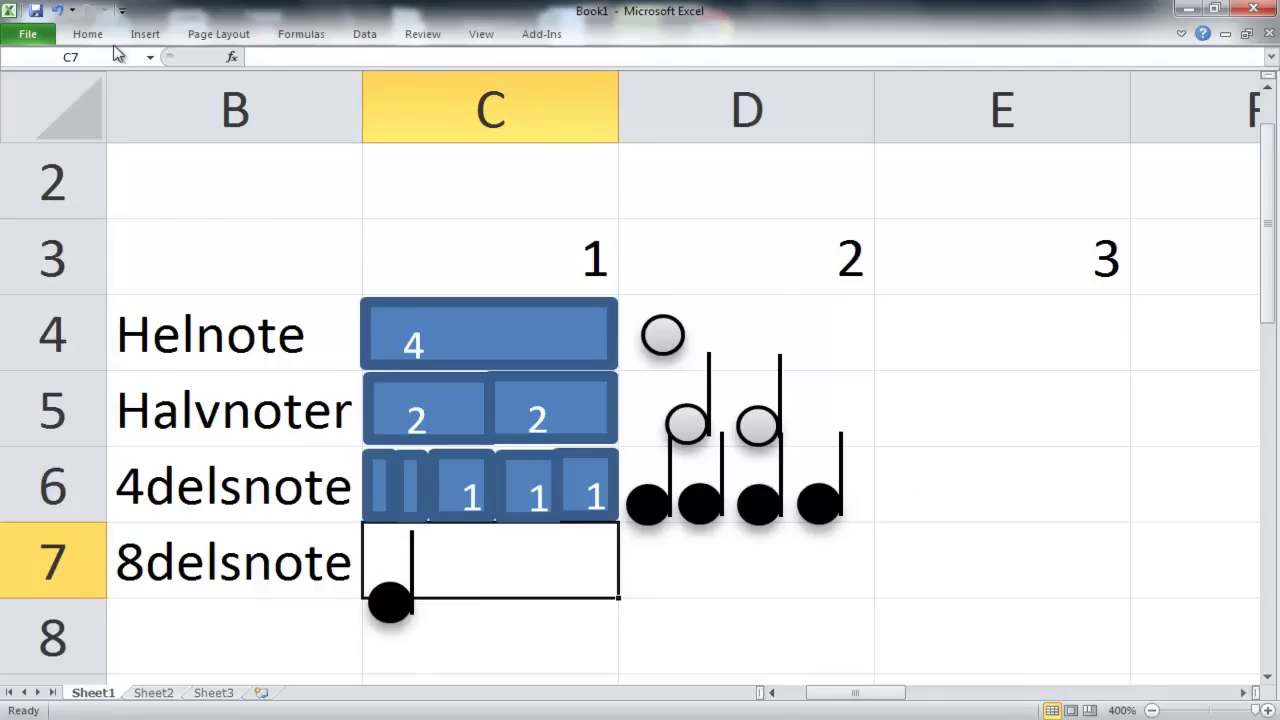
# - Draw a short line at the top of the row 7 note's stem with an Automatic outline colour
pyautogui.click(142, 34)
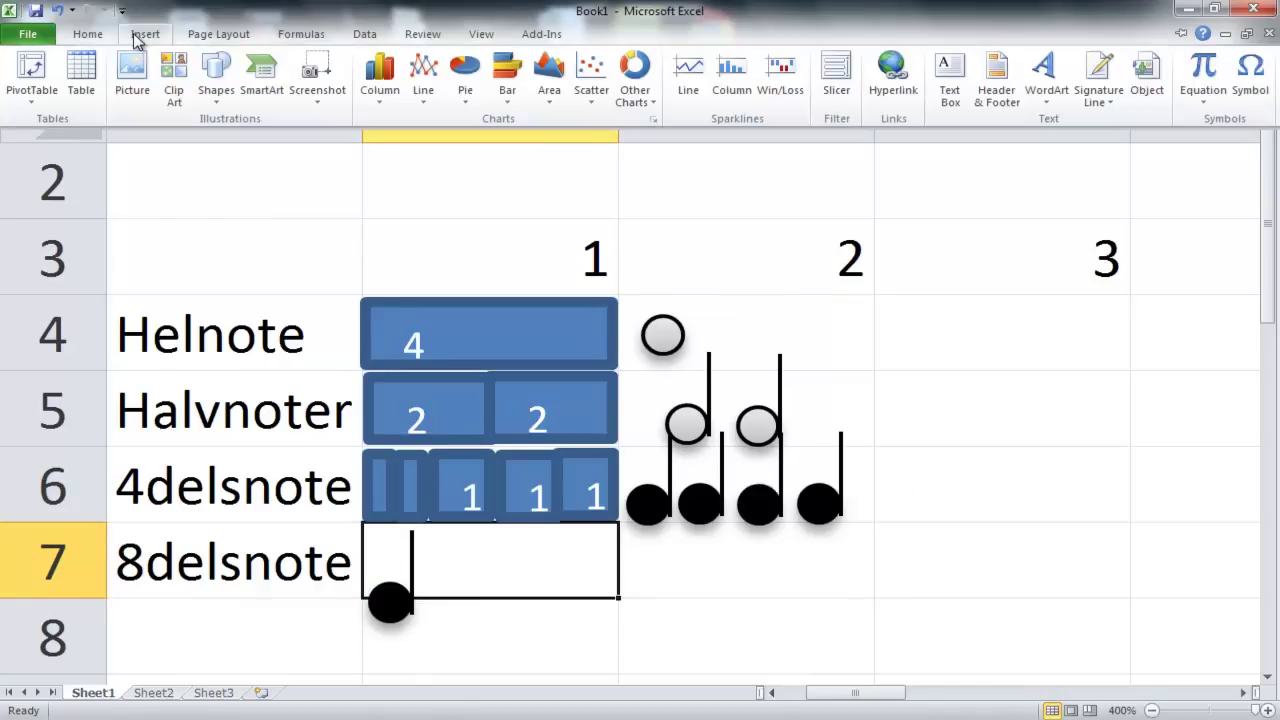
pyautogui.click(217, 90)
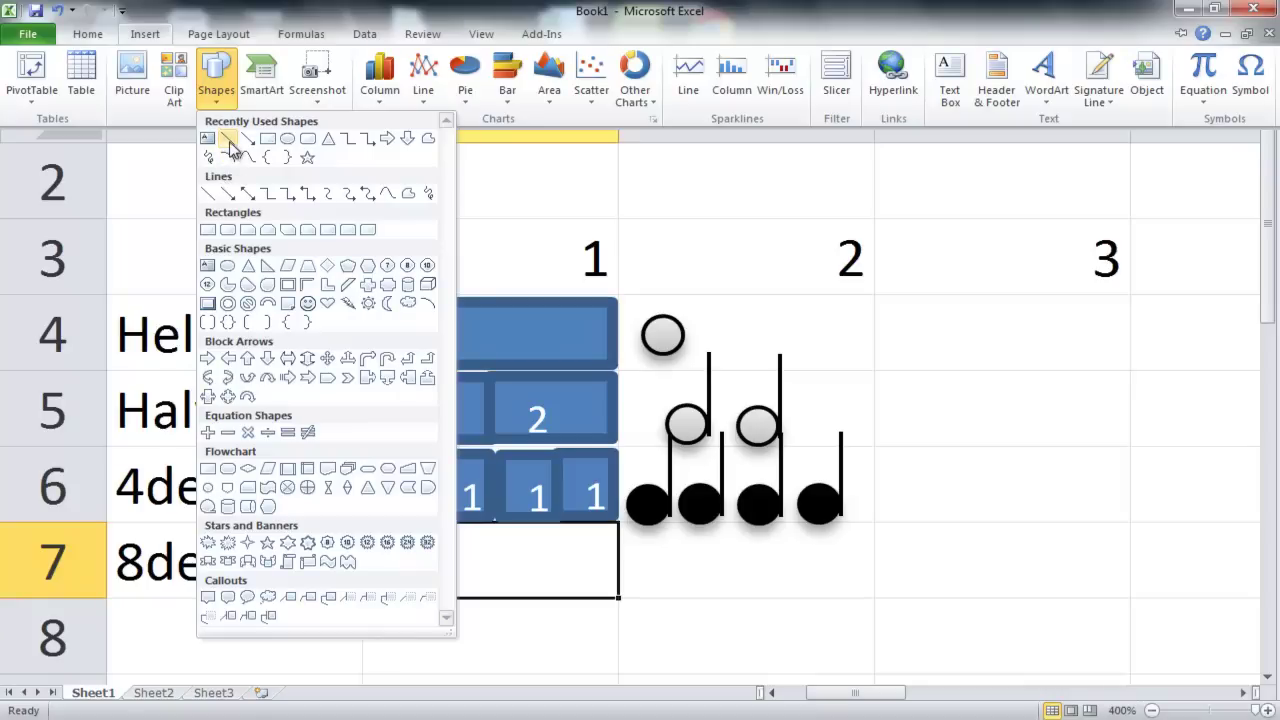
pyautogui.click(229, 143)
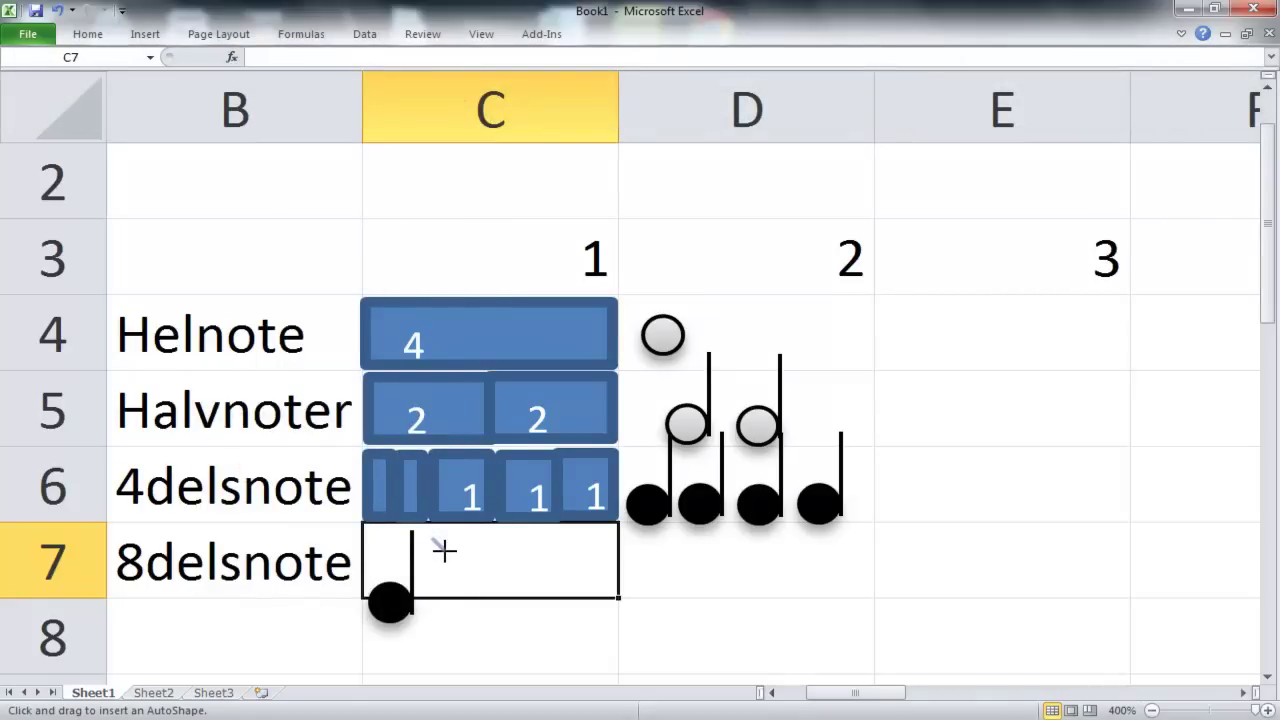
pyautogui.click(443, 550)
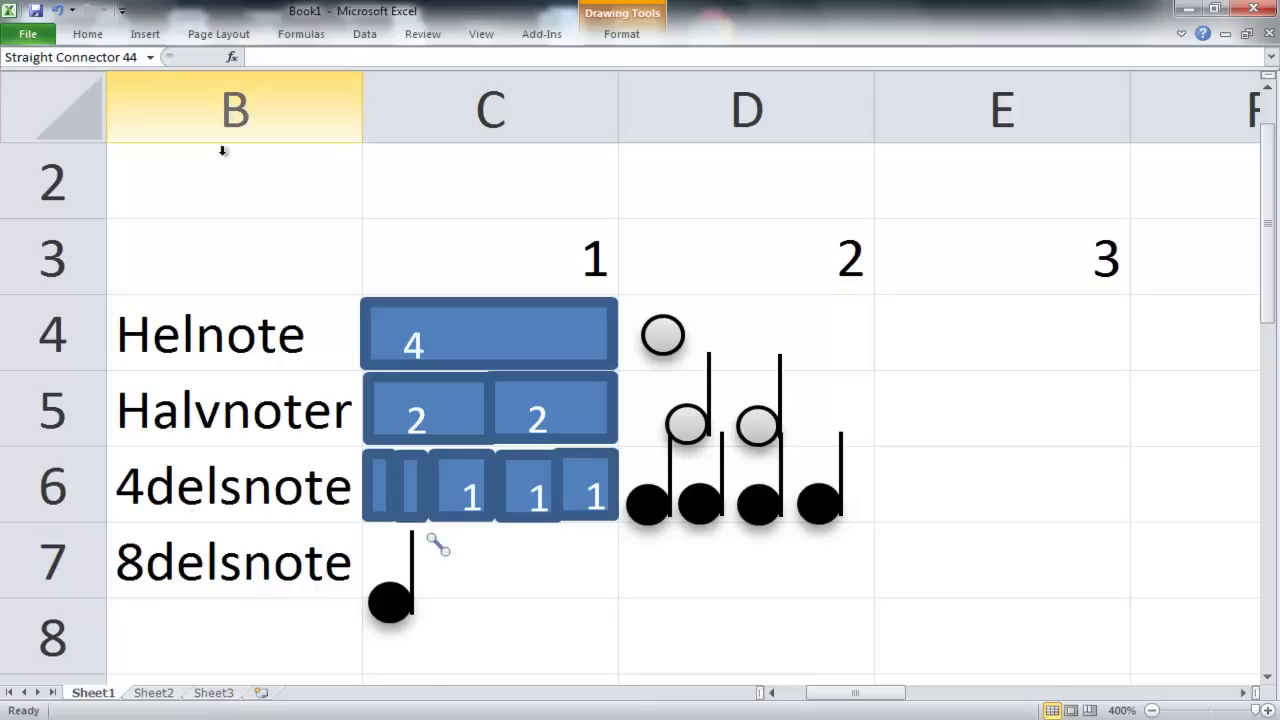
pyautogui.click(636, 35)
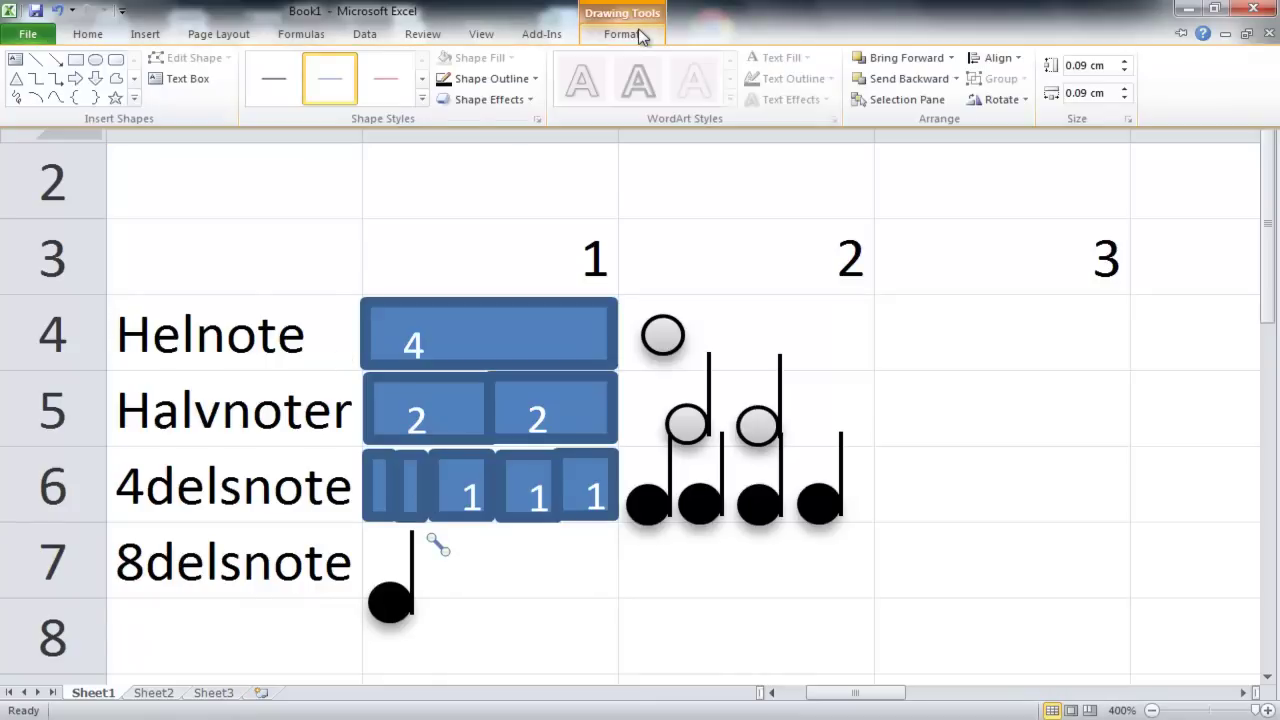
pyautogui.click(536, 80)
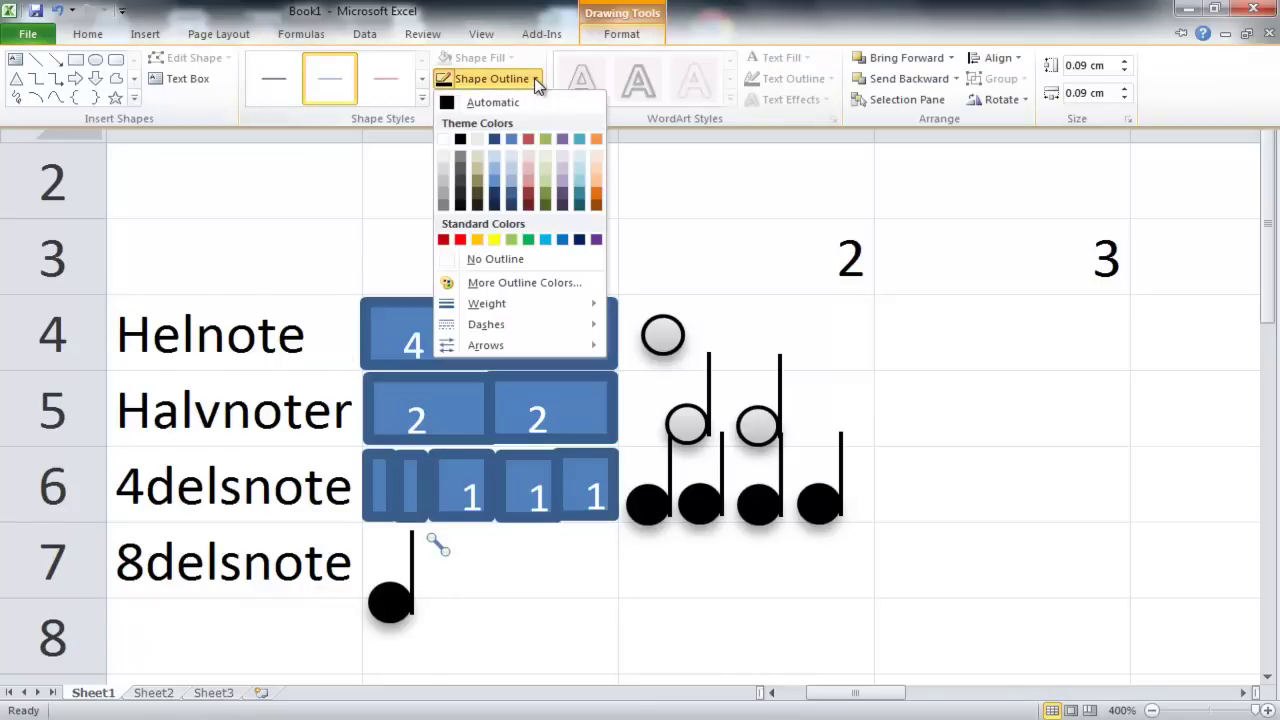
pyautogui.click(447, 104)
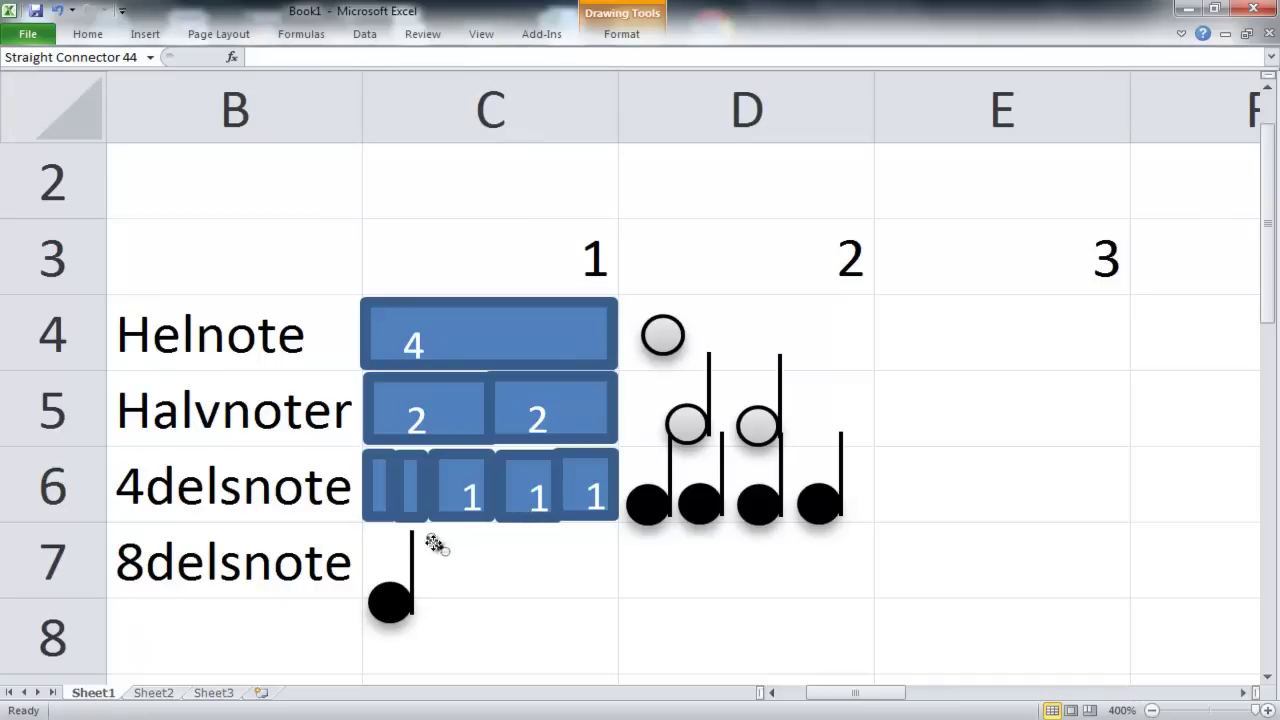
pyautogui.click(500, 575)
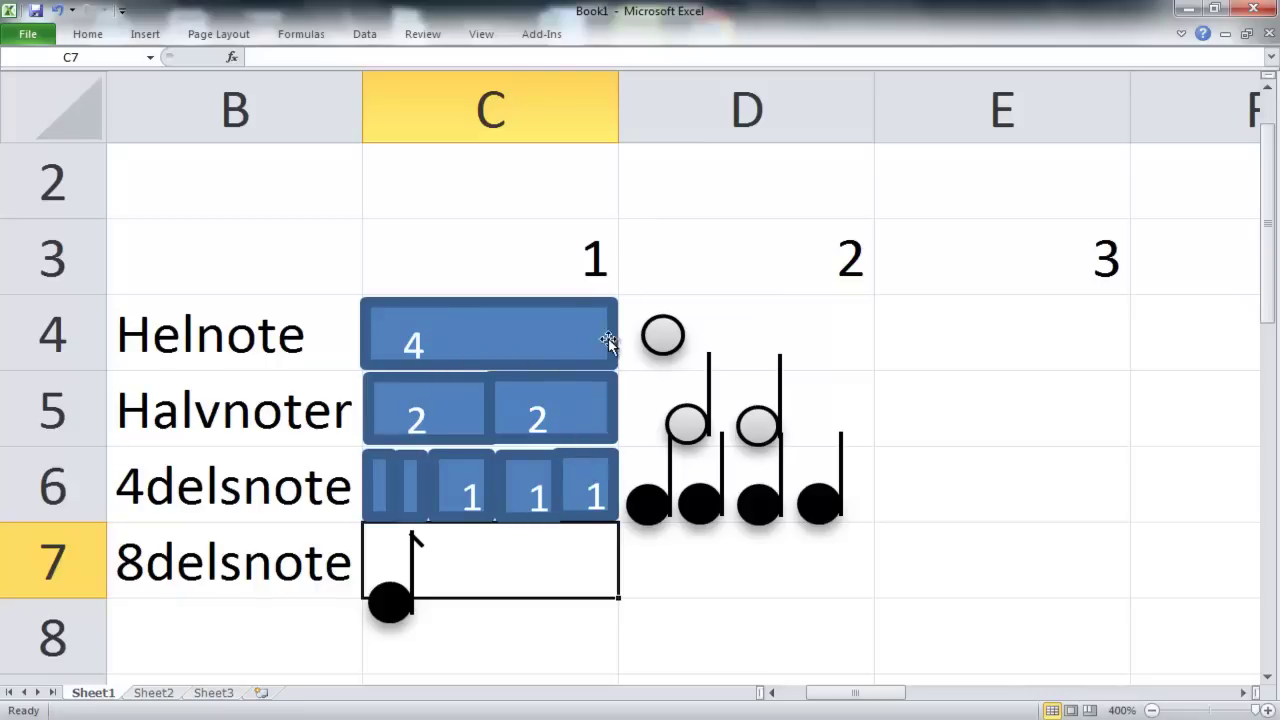
# - Zoom out twice, then zoom back to about 288% so the chart and beats 1–6 fit
pyautogui.click(1152, 711)
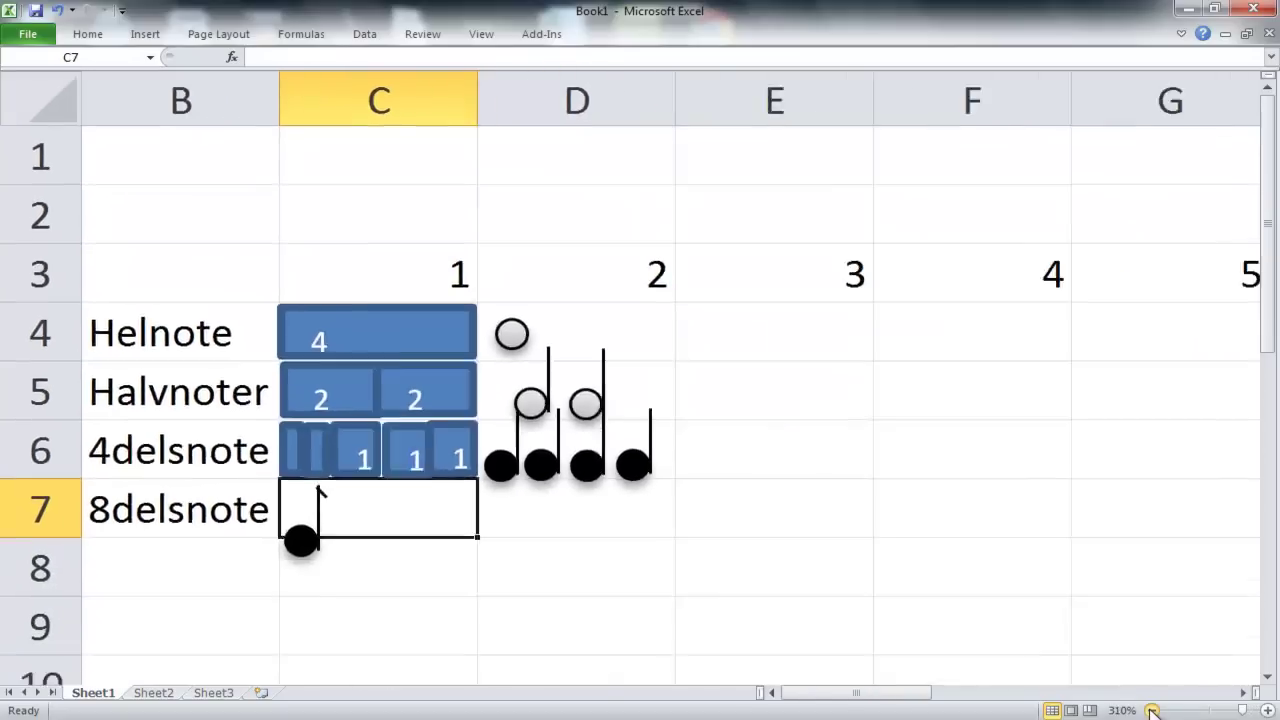
pyautogui.click(1152, 711)
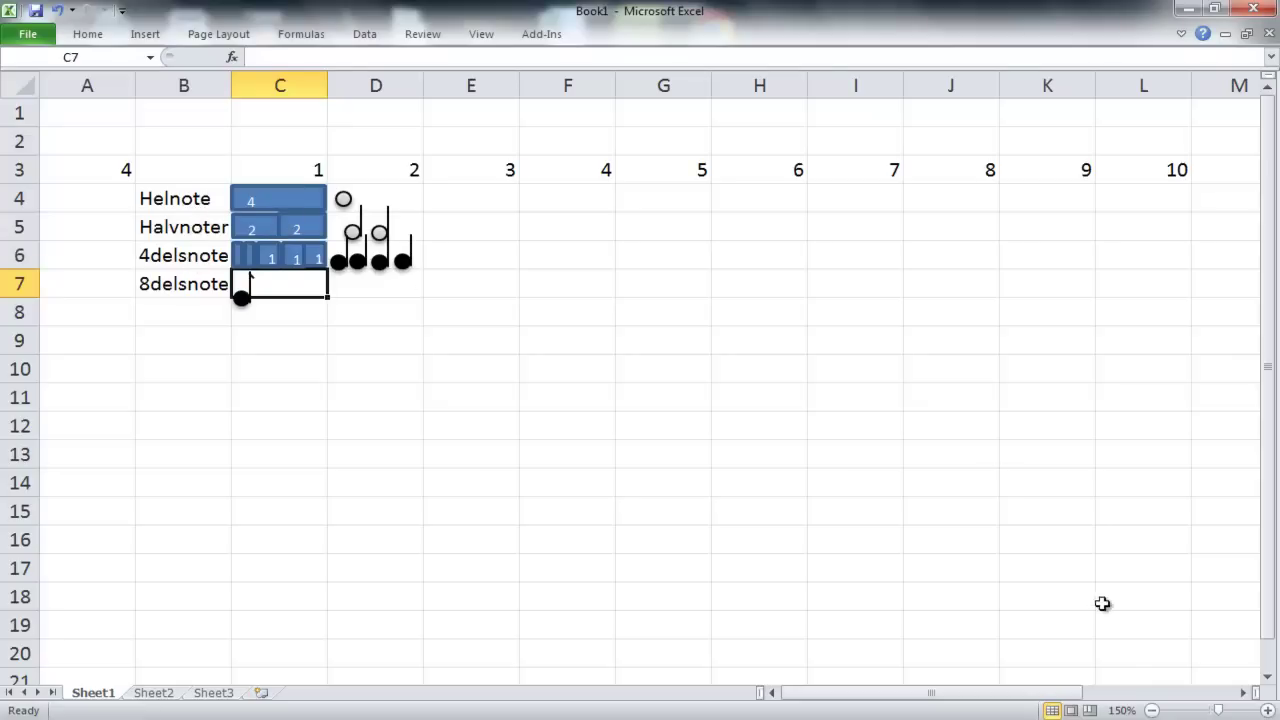
pyautogui.moveTo(1218, 710); pyautogui.dragTo(1240, 711)
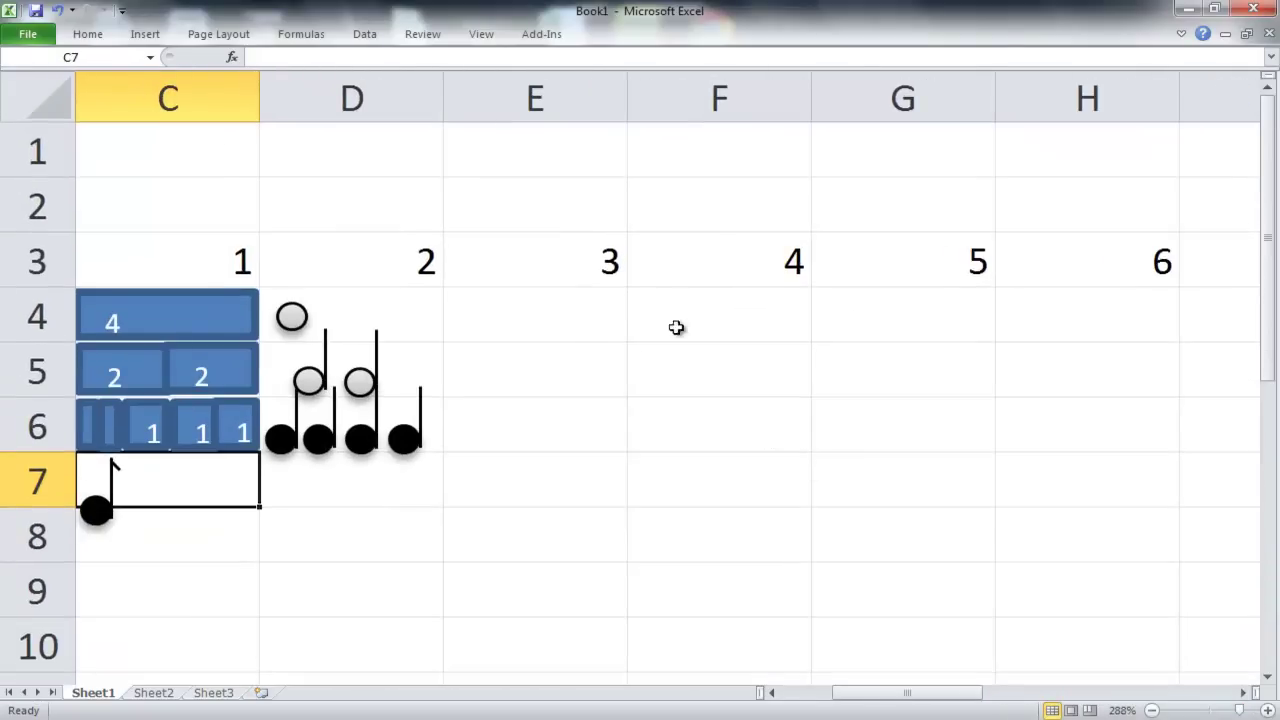
pyautogui.click(597, 316)
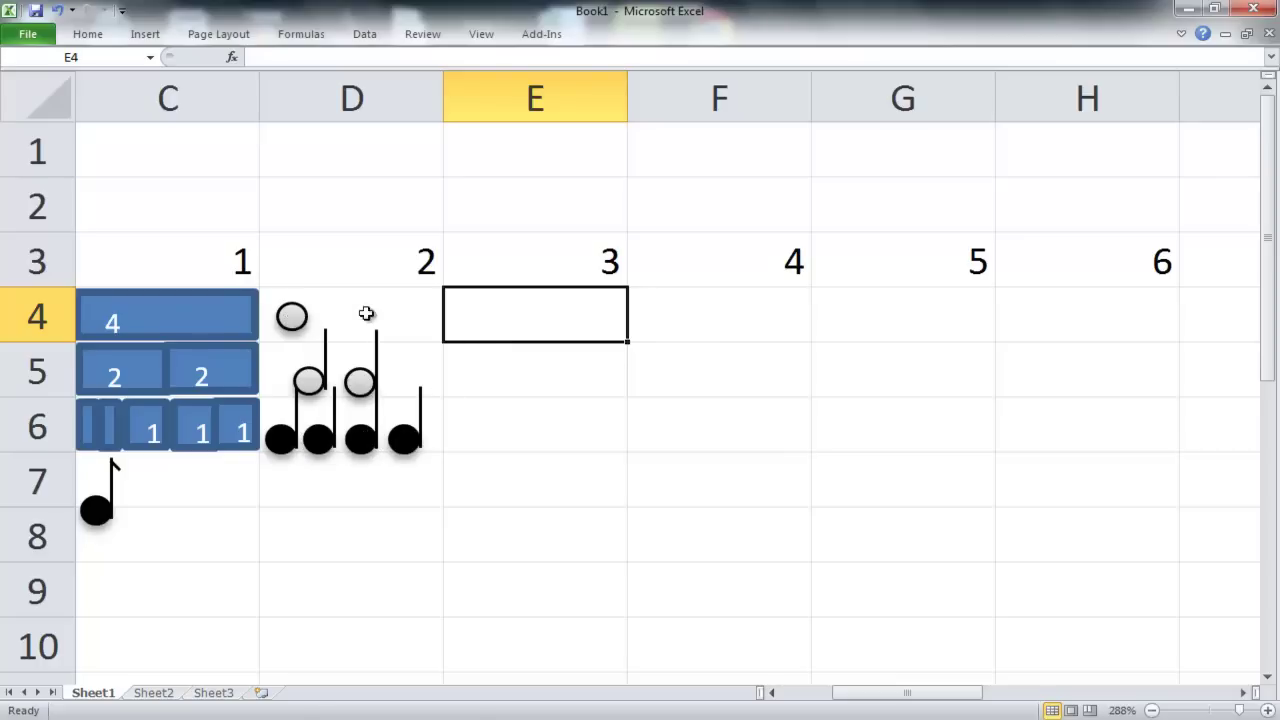
# - Copy the whole note from D4 into E4
pyautogui.click(292, 317)
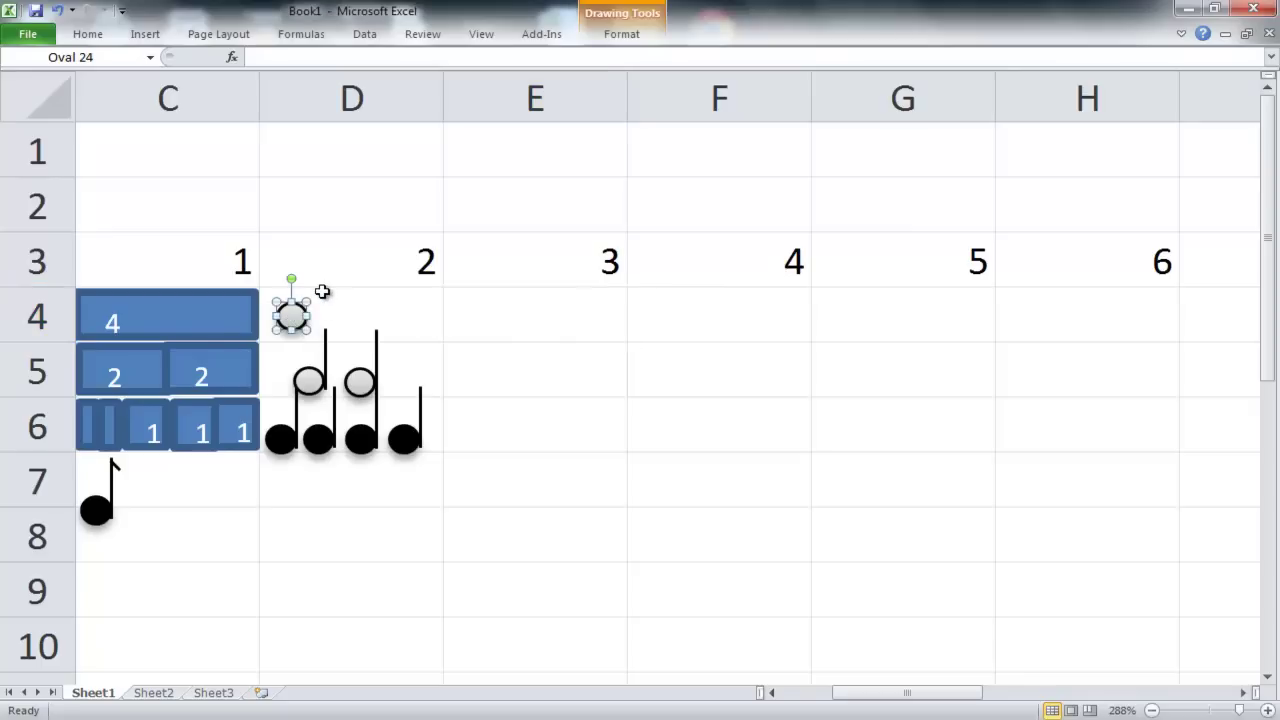
pyautogui.hotkey('ctrl', 'd')
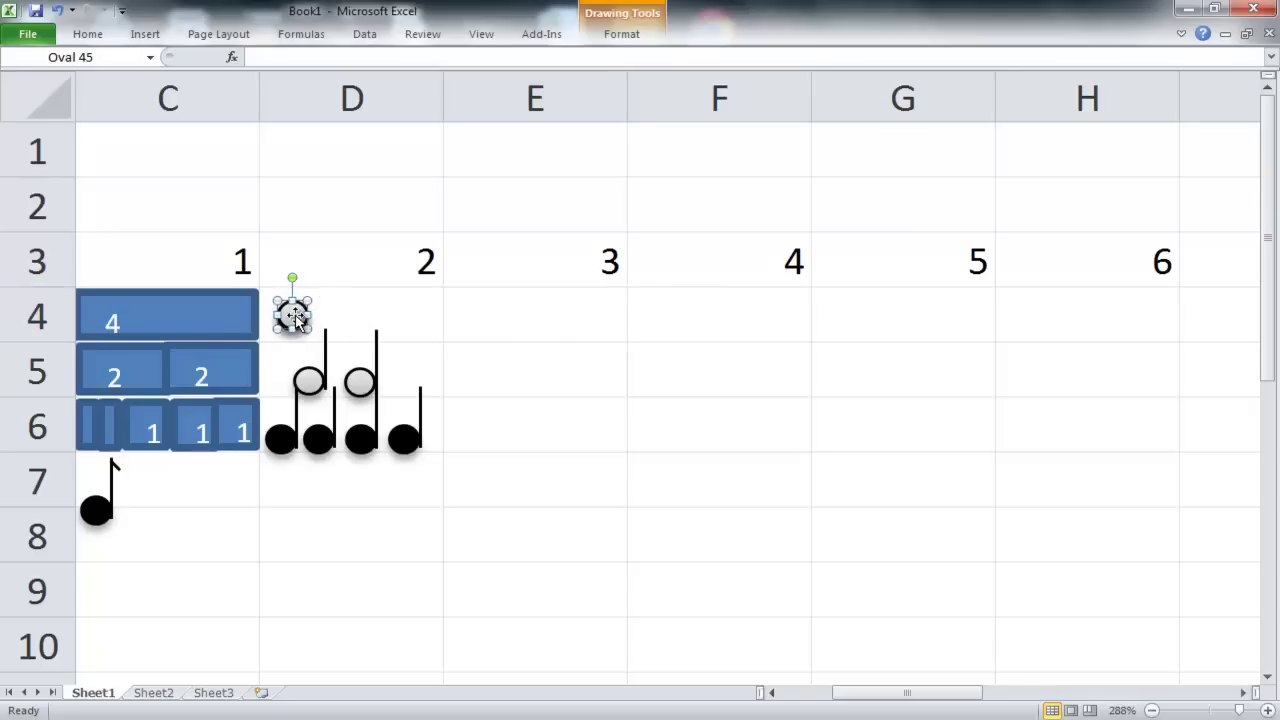
pyautogui.moveTo(292, 316); pyautogui.dragTo(468, 325)
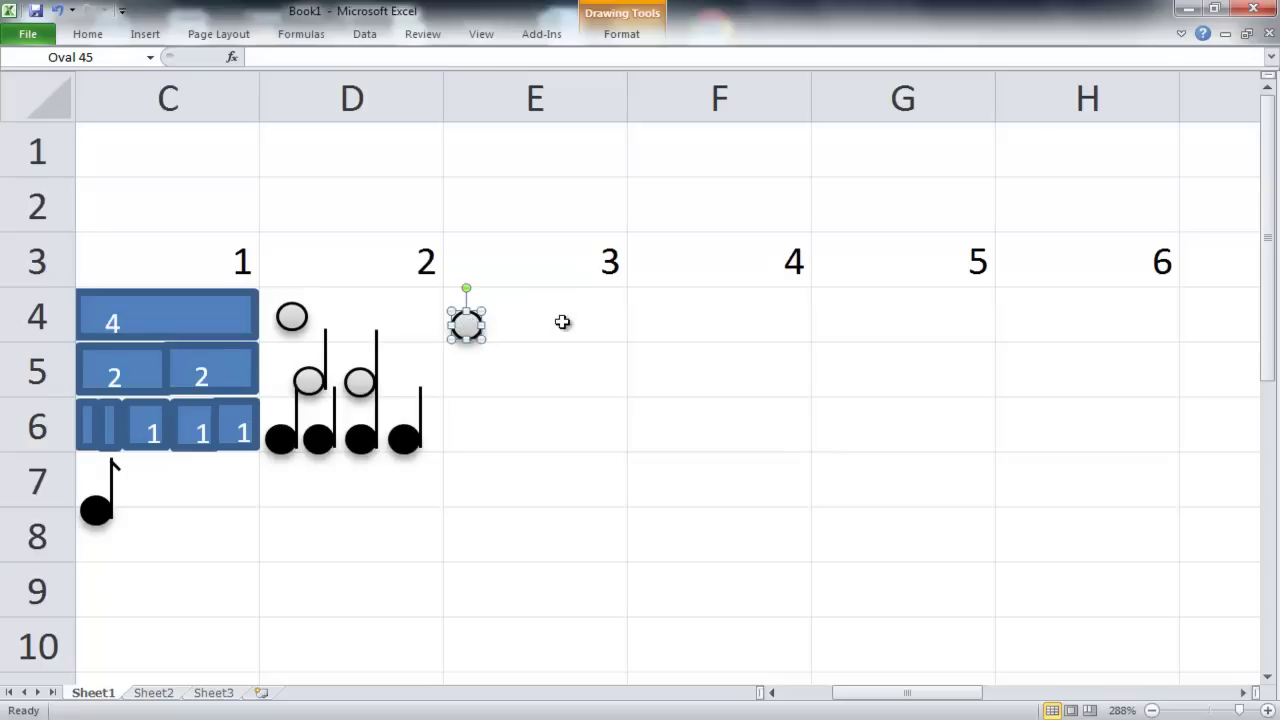
# - Copy the stemmed half note from D5 into row 4 at F4
pyautogui.click(309, 381)
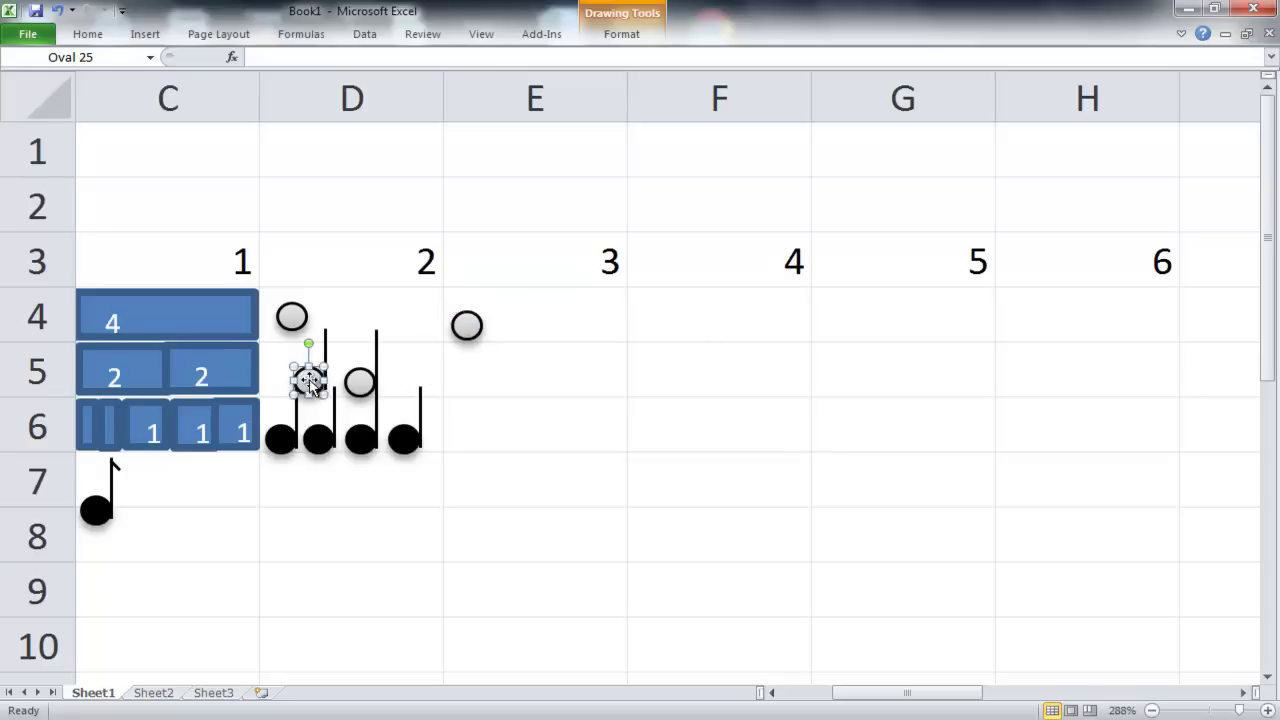
pyautogui.click(318, 378)
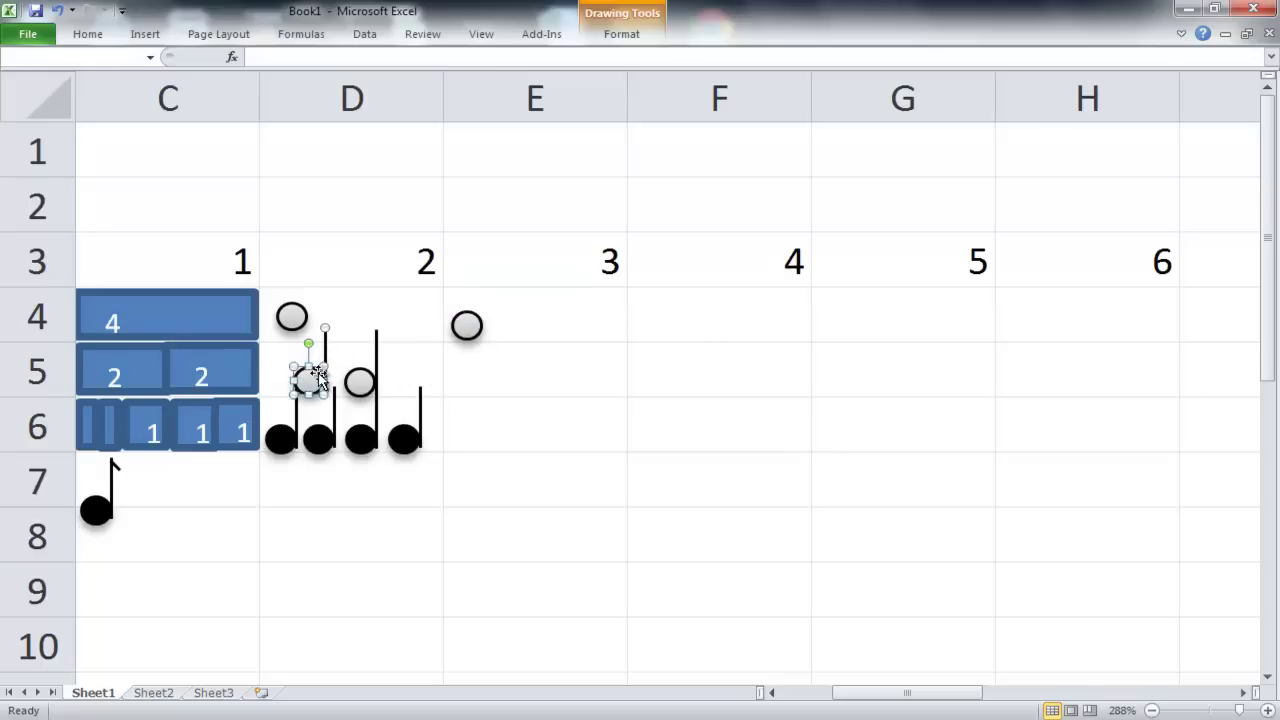
pyautogui.moveTo(314, 381); pyautogui.dragTo(660, 332)
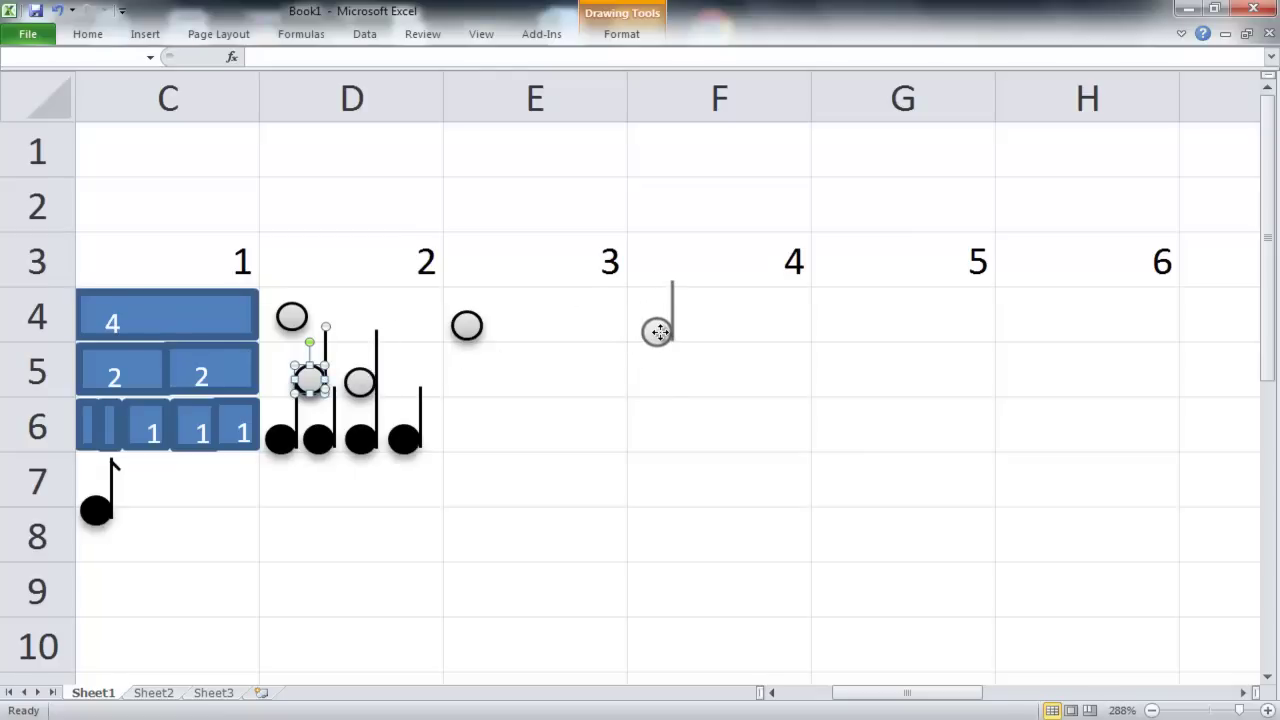
pyautogui.moveTo(660, 332)
pyautogui.mouseDown()
pyautogui.moveTo(554, 328)
pyautogui.moveTo(660, 326)
pyautogui.mouseUp()
pyautogui.click(659, 363)
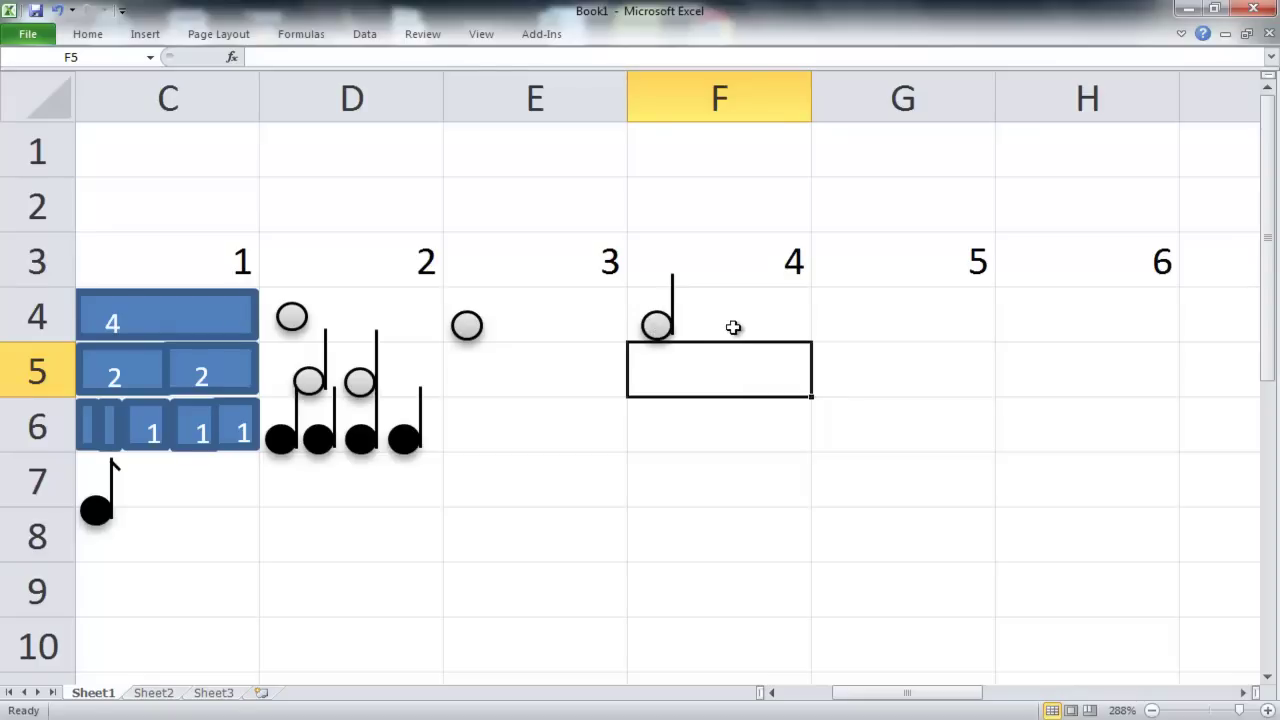
# - Move the last quarter note from row 6 up beside the half note in F4
pyautogui.click(403, 437)
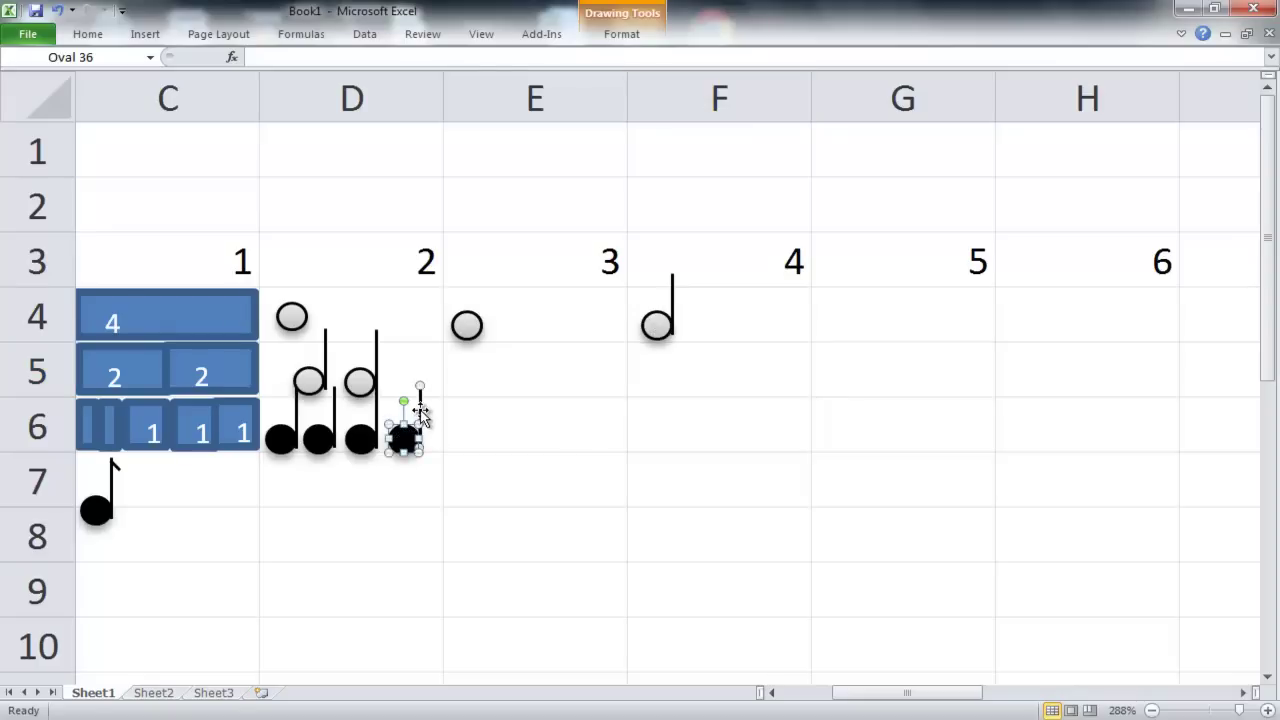
pyautogui.moveTo(403, 437); pyautogui.dragTo(723, 325)
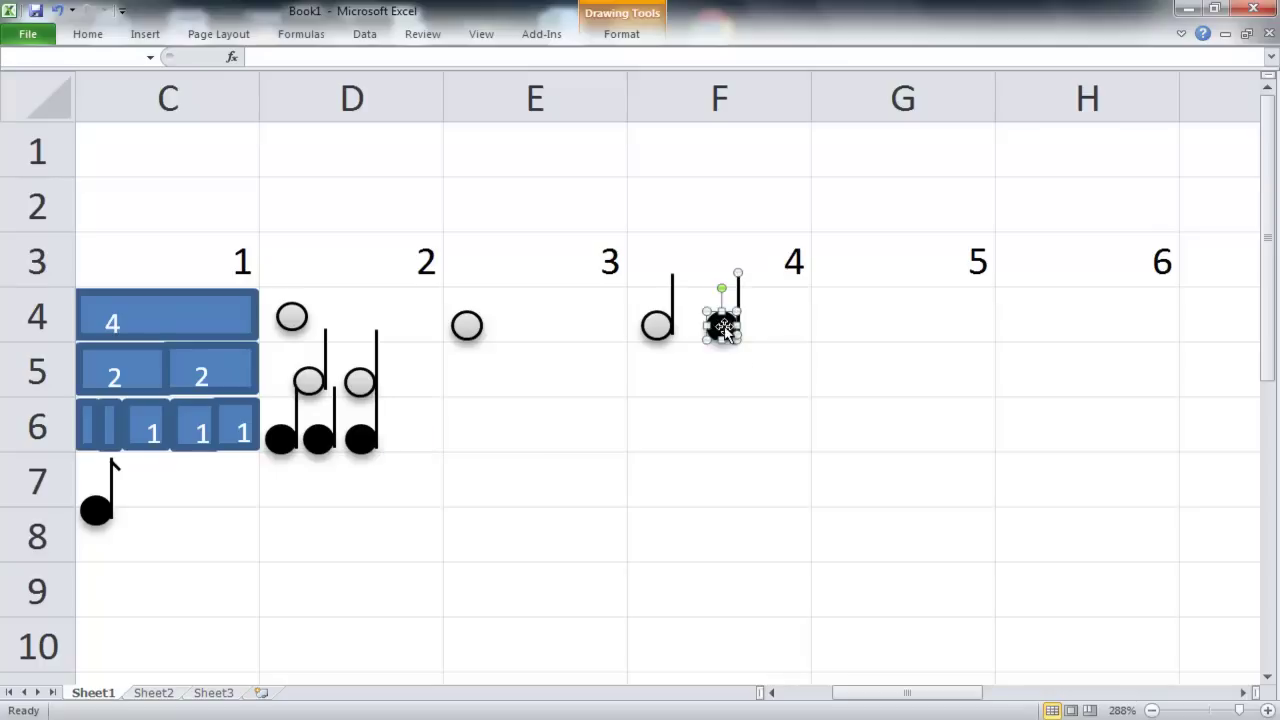
pyautogui.click(665, 380)
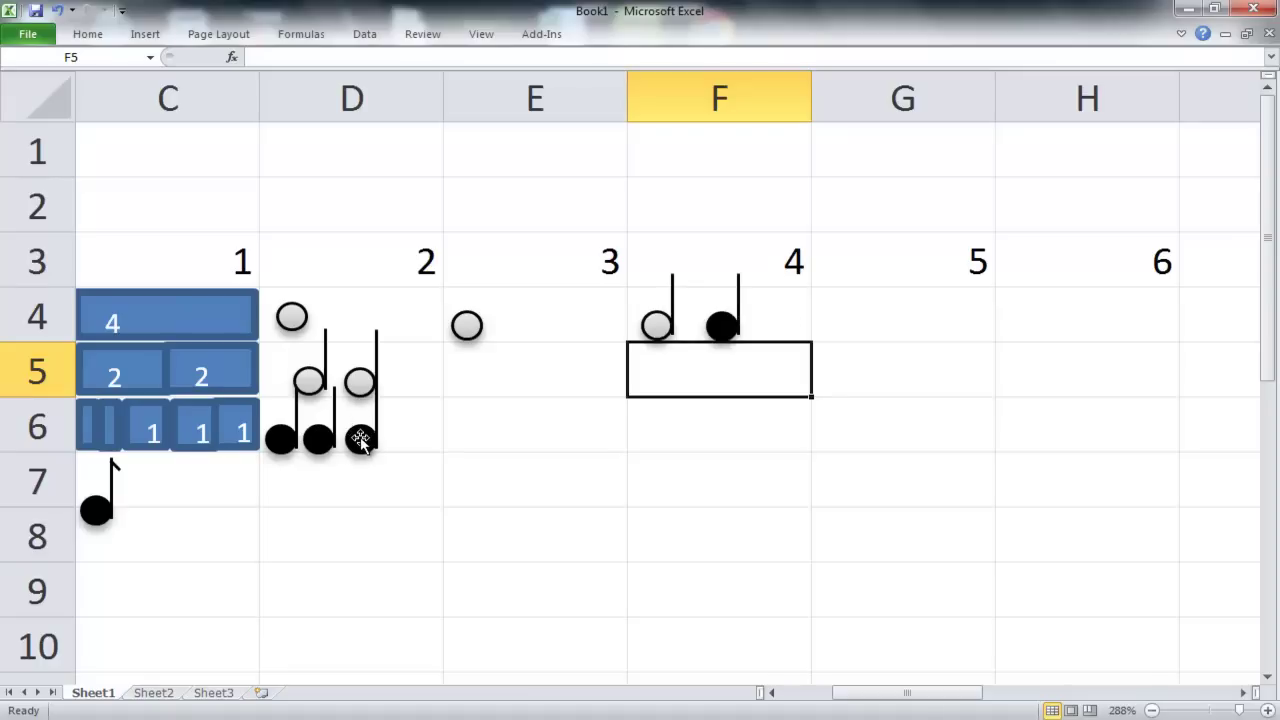
# - Duplicate that stemmed quarter note and place the copy right beside it in row 4
pyautogui.click(722, 325)
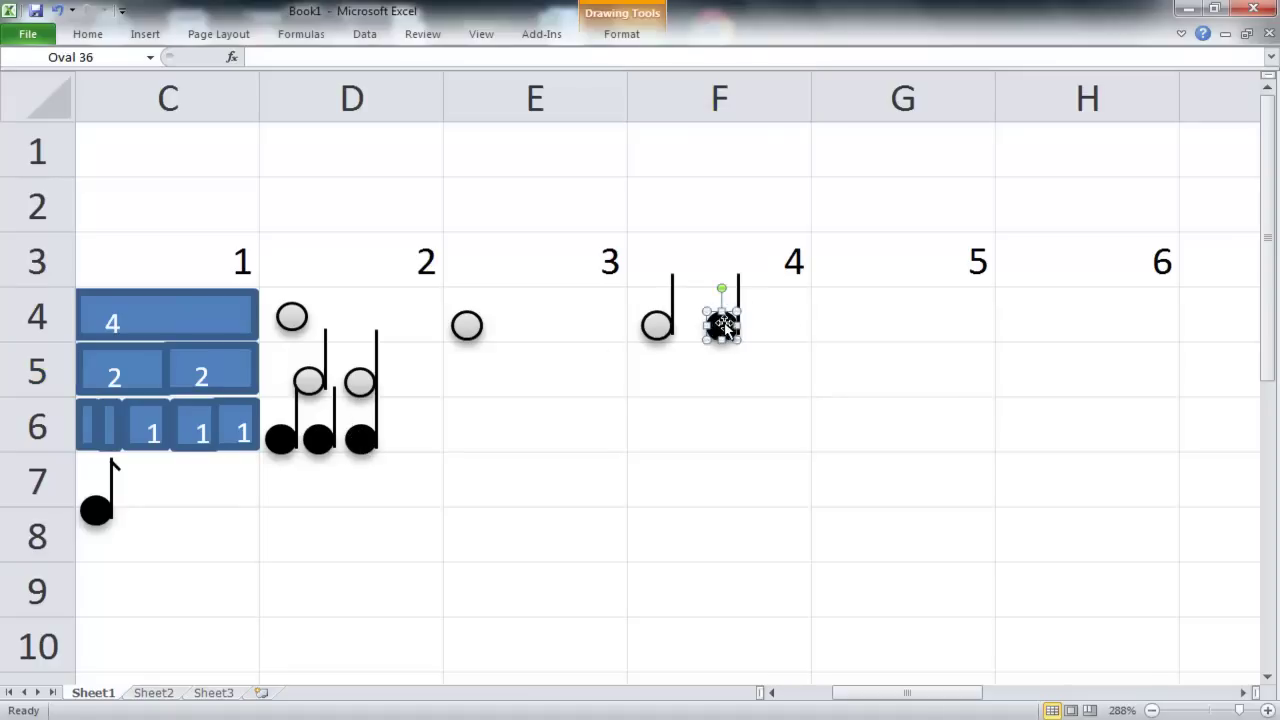
pyautogui.keyDown('shift'); pyautogui.click(738, 296); pyautogui.keyUp('shift')
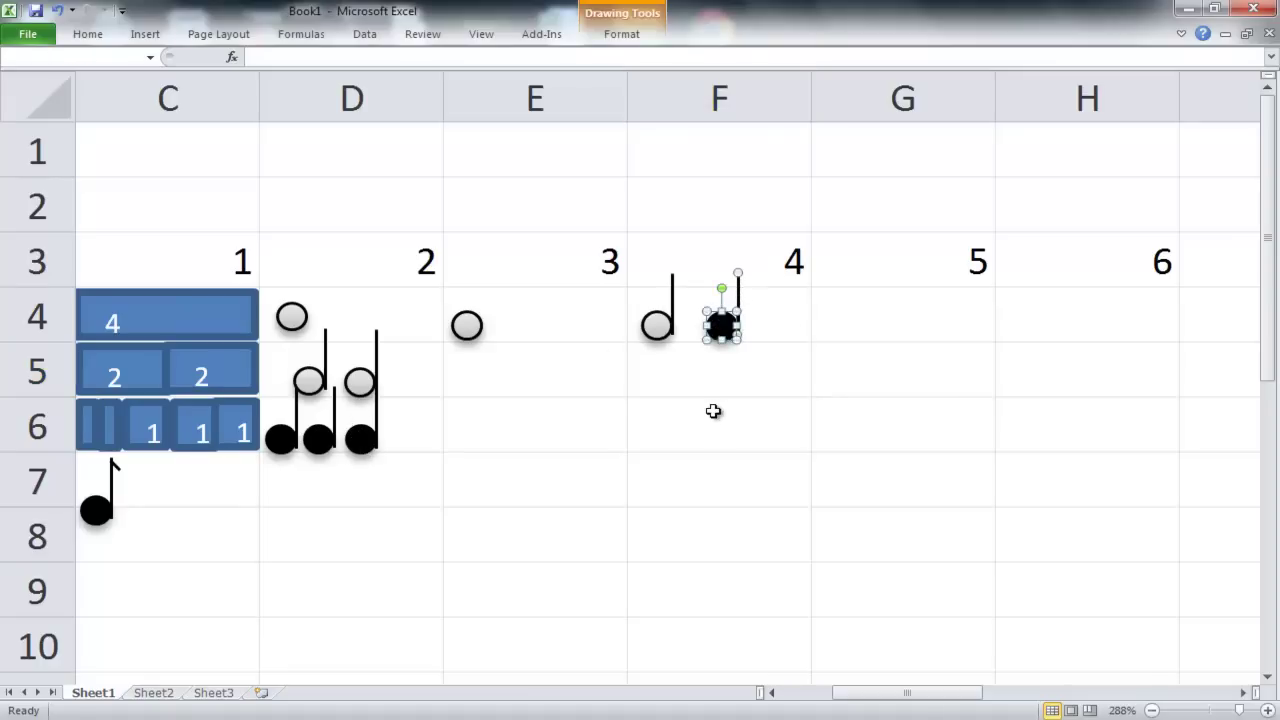
pyautogui.hotkey('ctrl', 'd')
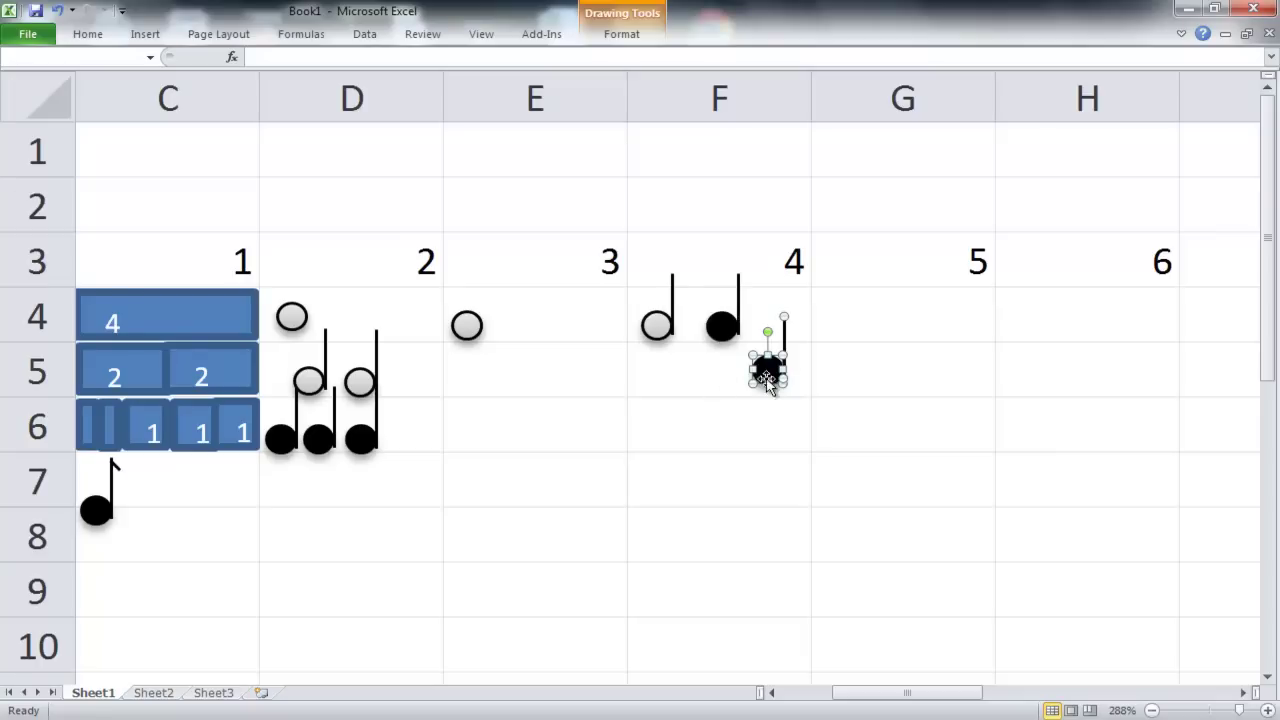
pyautogui.moveTo(766, 368); pyautogui.dragTo(778, 326)
pyautogui.click(726, 390)
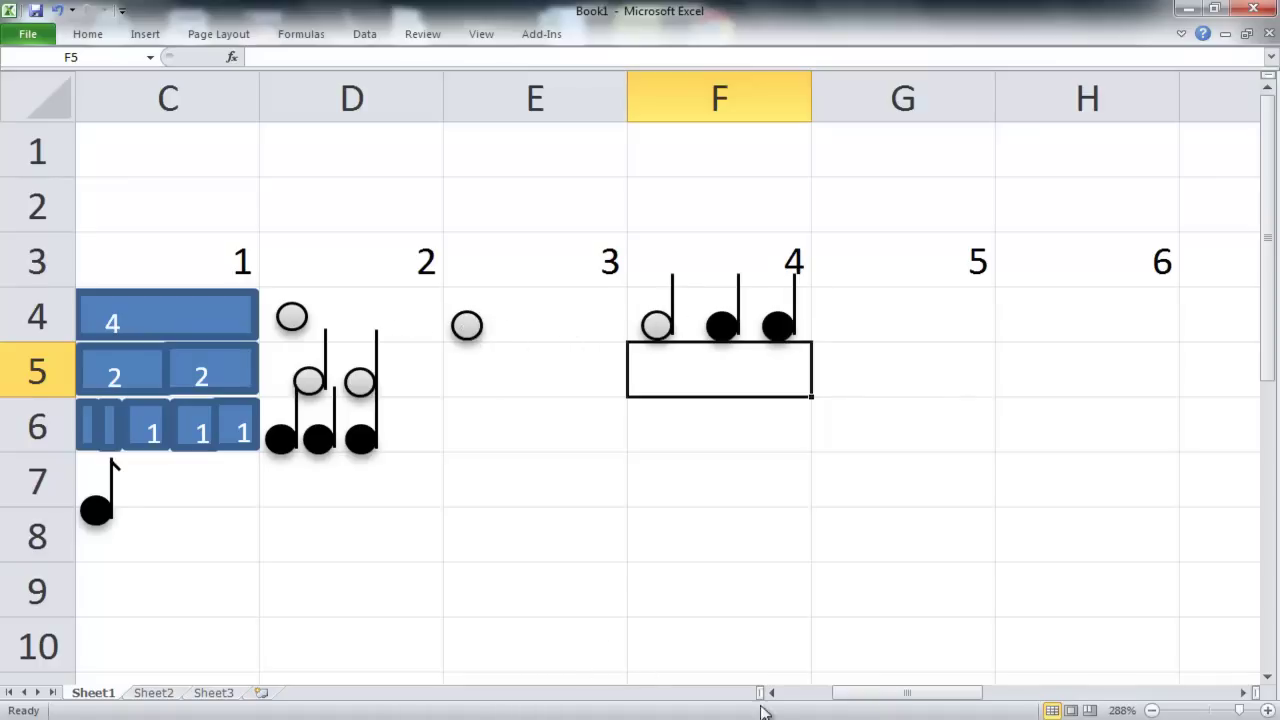
pyautogui.moveTo(880, 693); pyautogui.dragTo(852, 693)
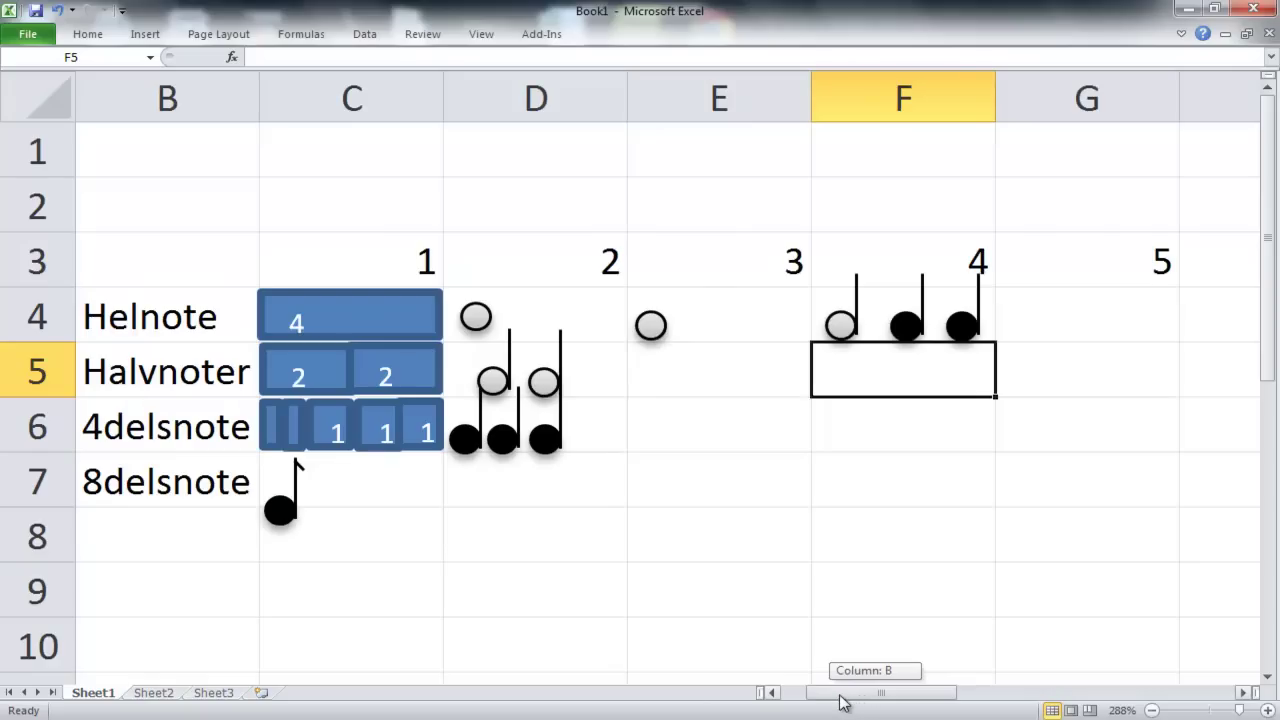